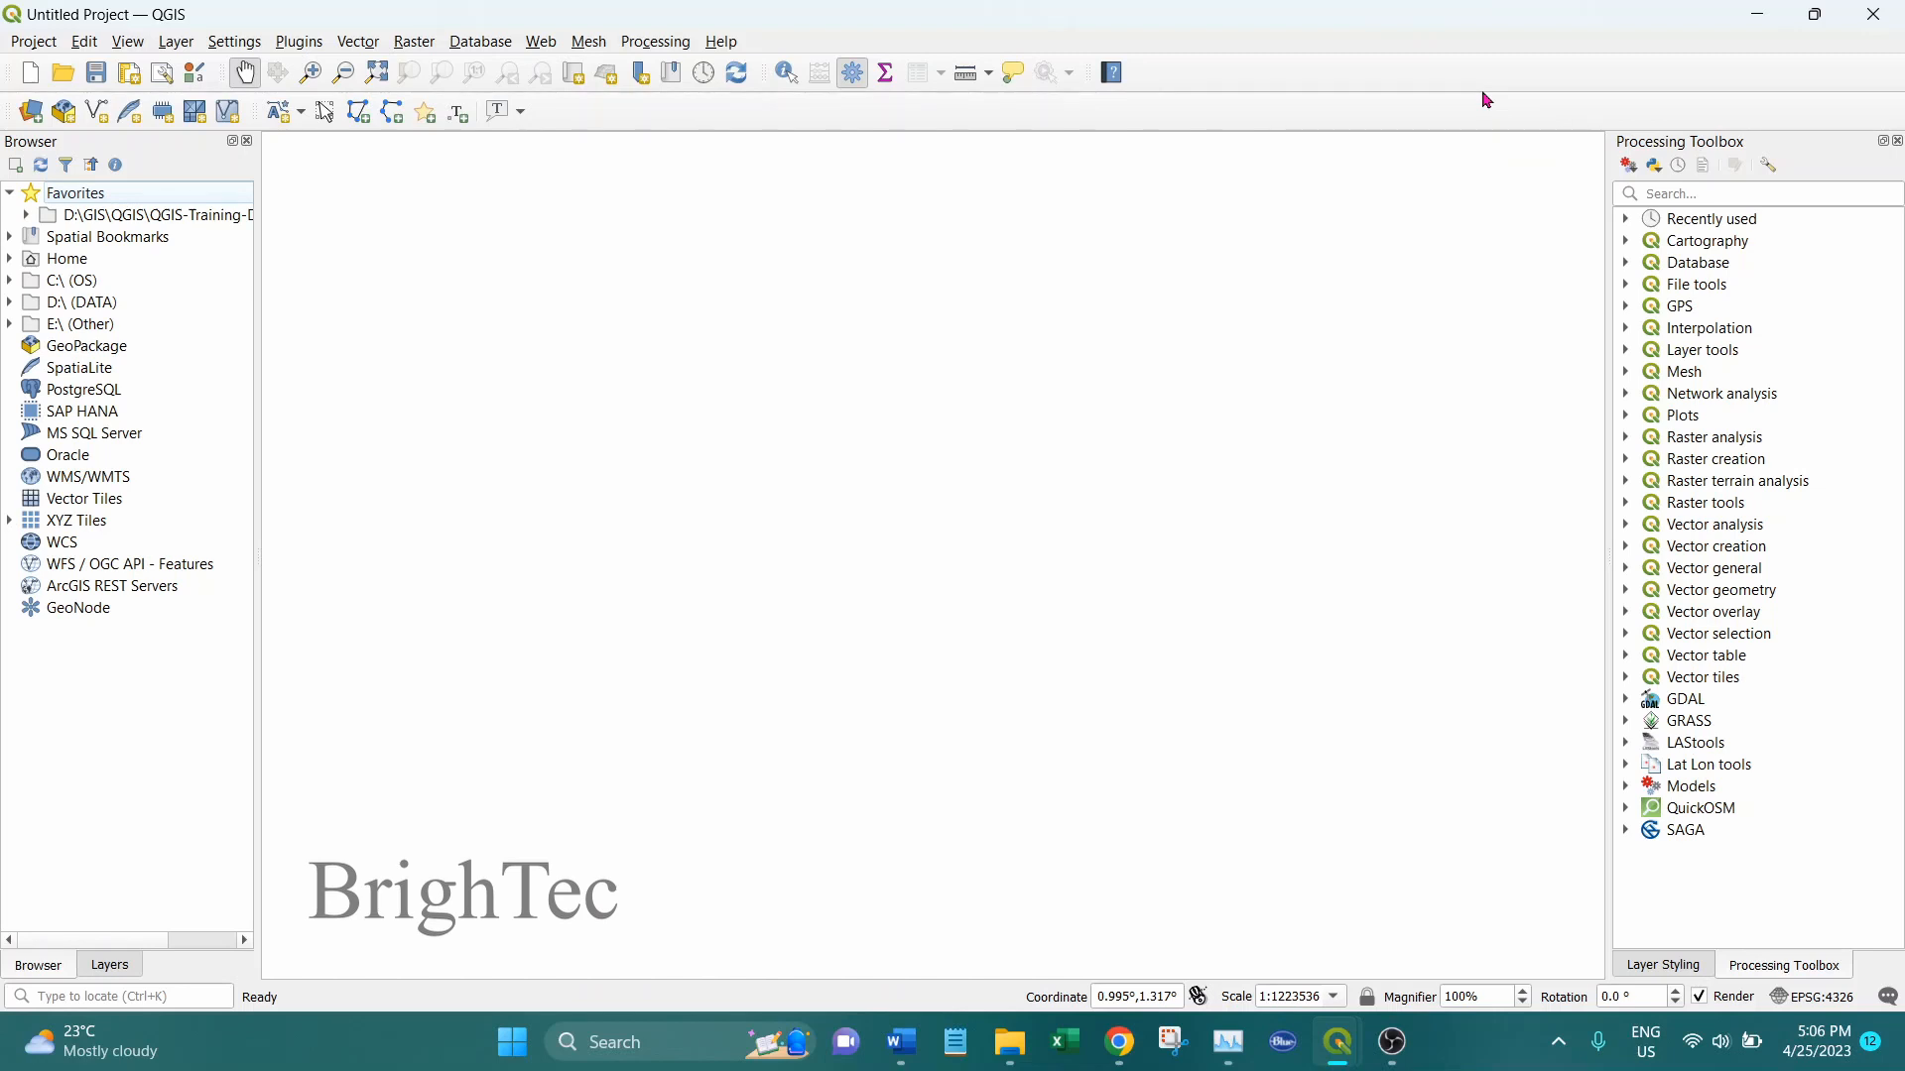
# Step: Expand the XYZ Tiles entry in the data browser to see its existing tile connections
pyautogui.click(220, 521)
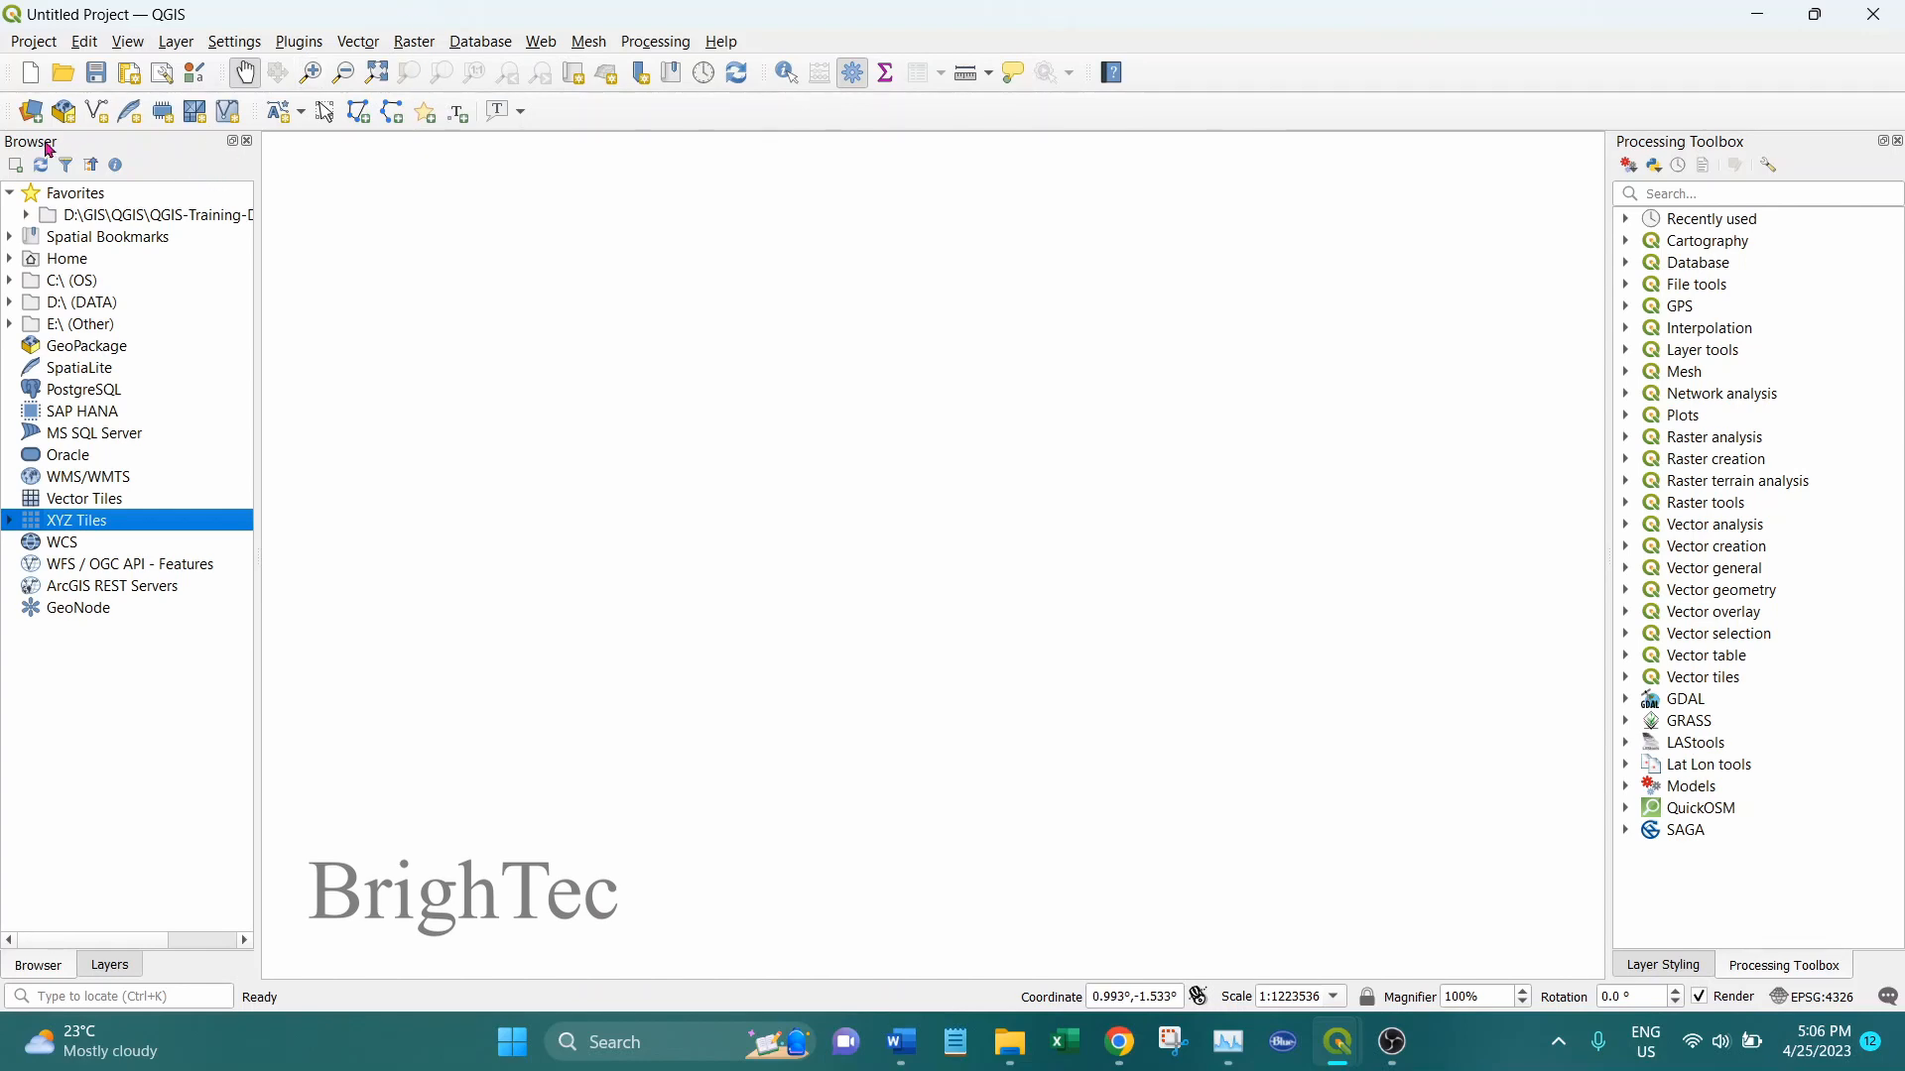
pyautogui.click(109, 965)
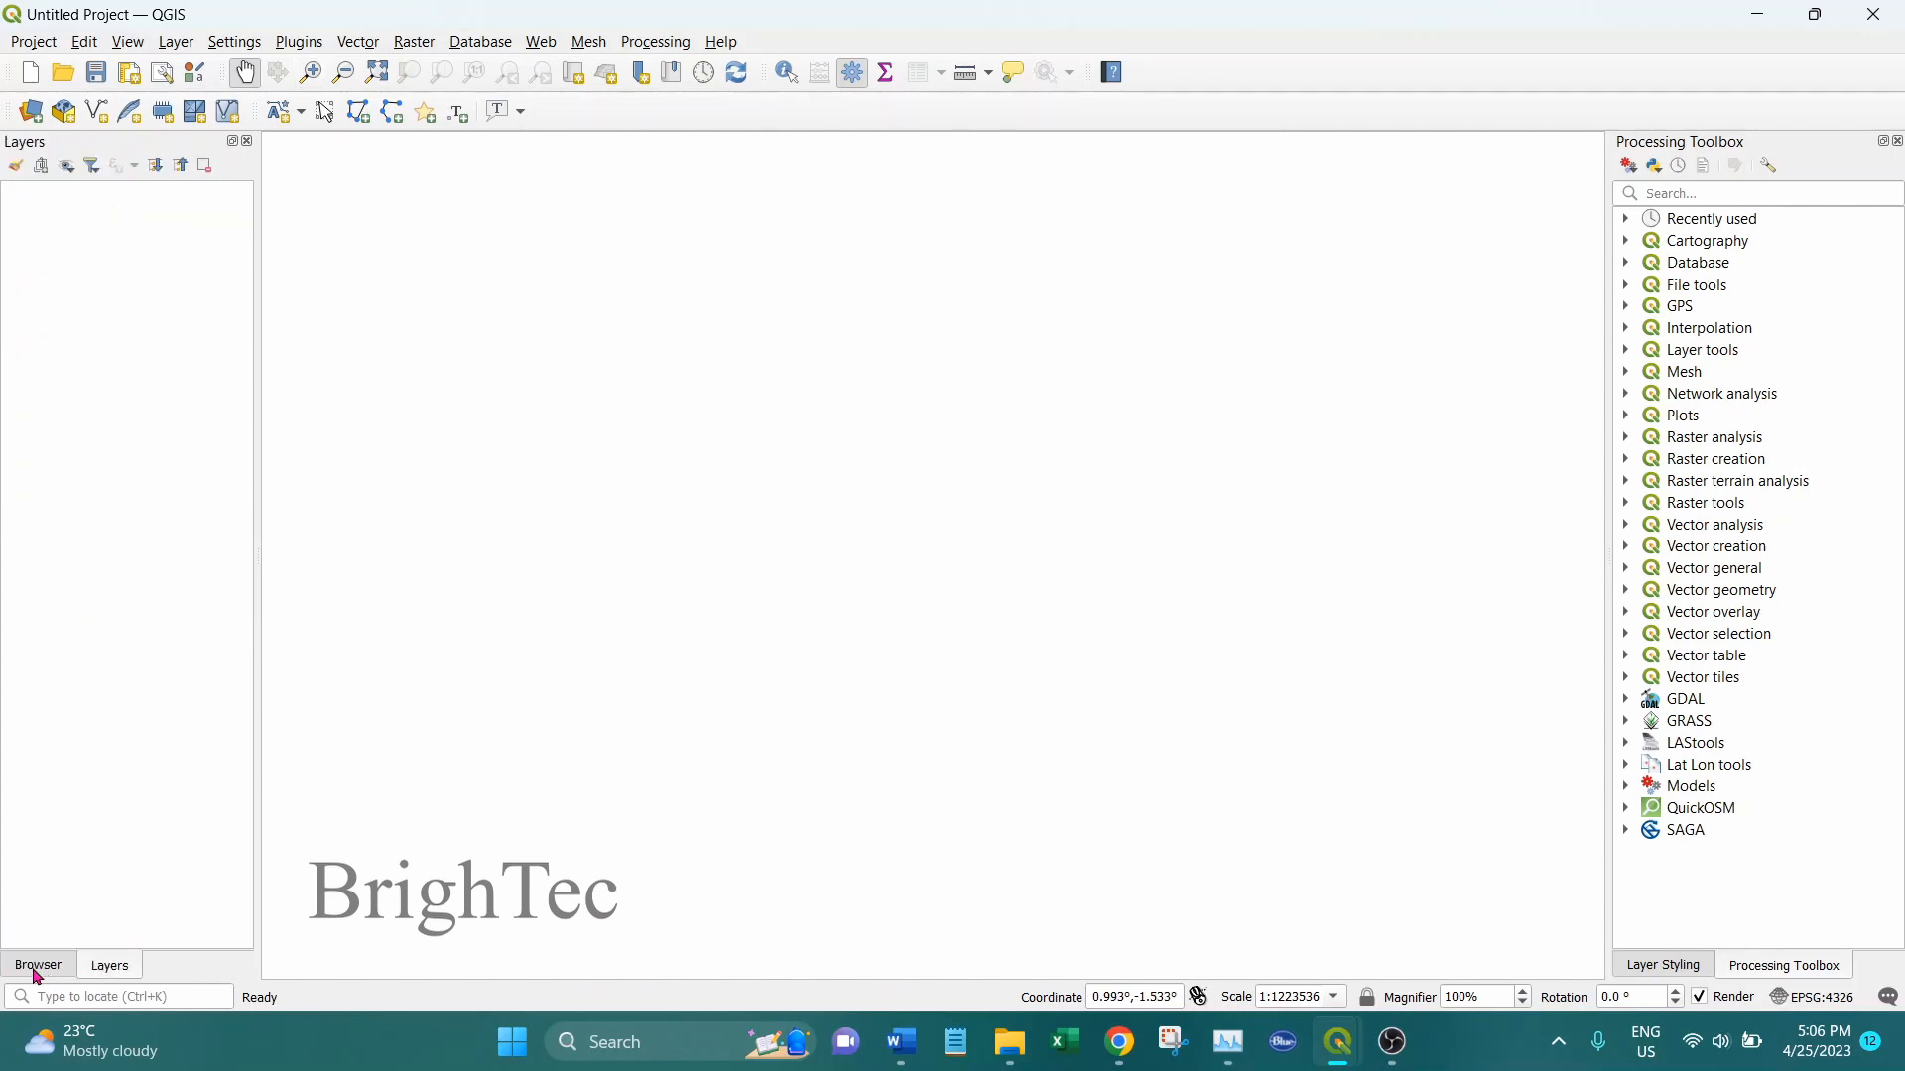
pyautogui.click(37, 966)
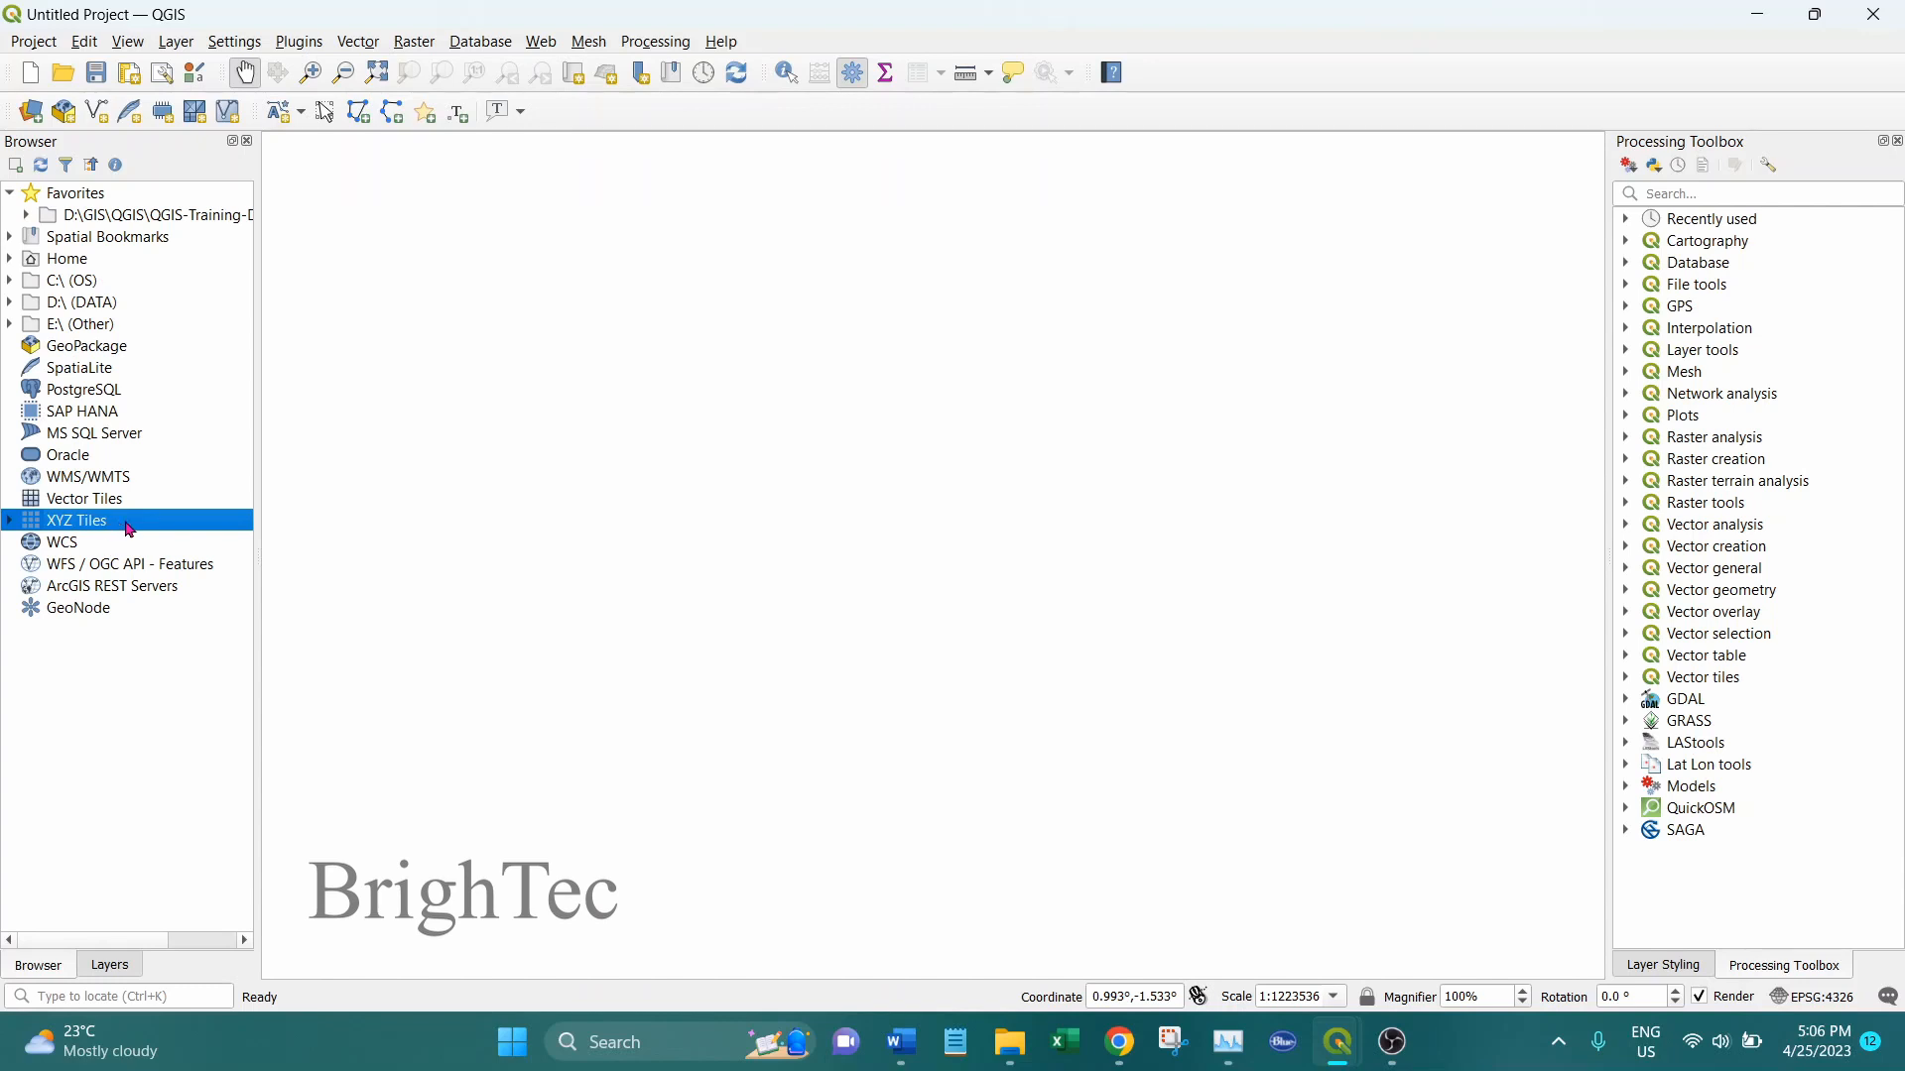
pyautogui.click(9, 523)
pyautogui.click(139, 549)
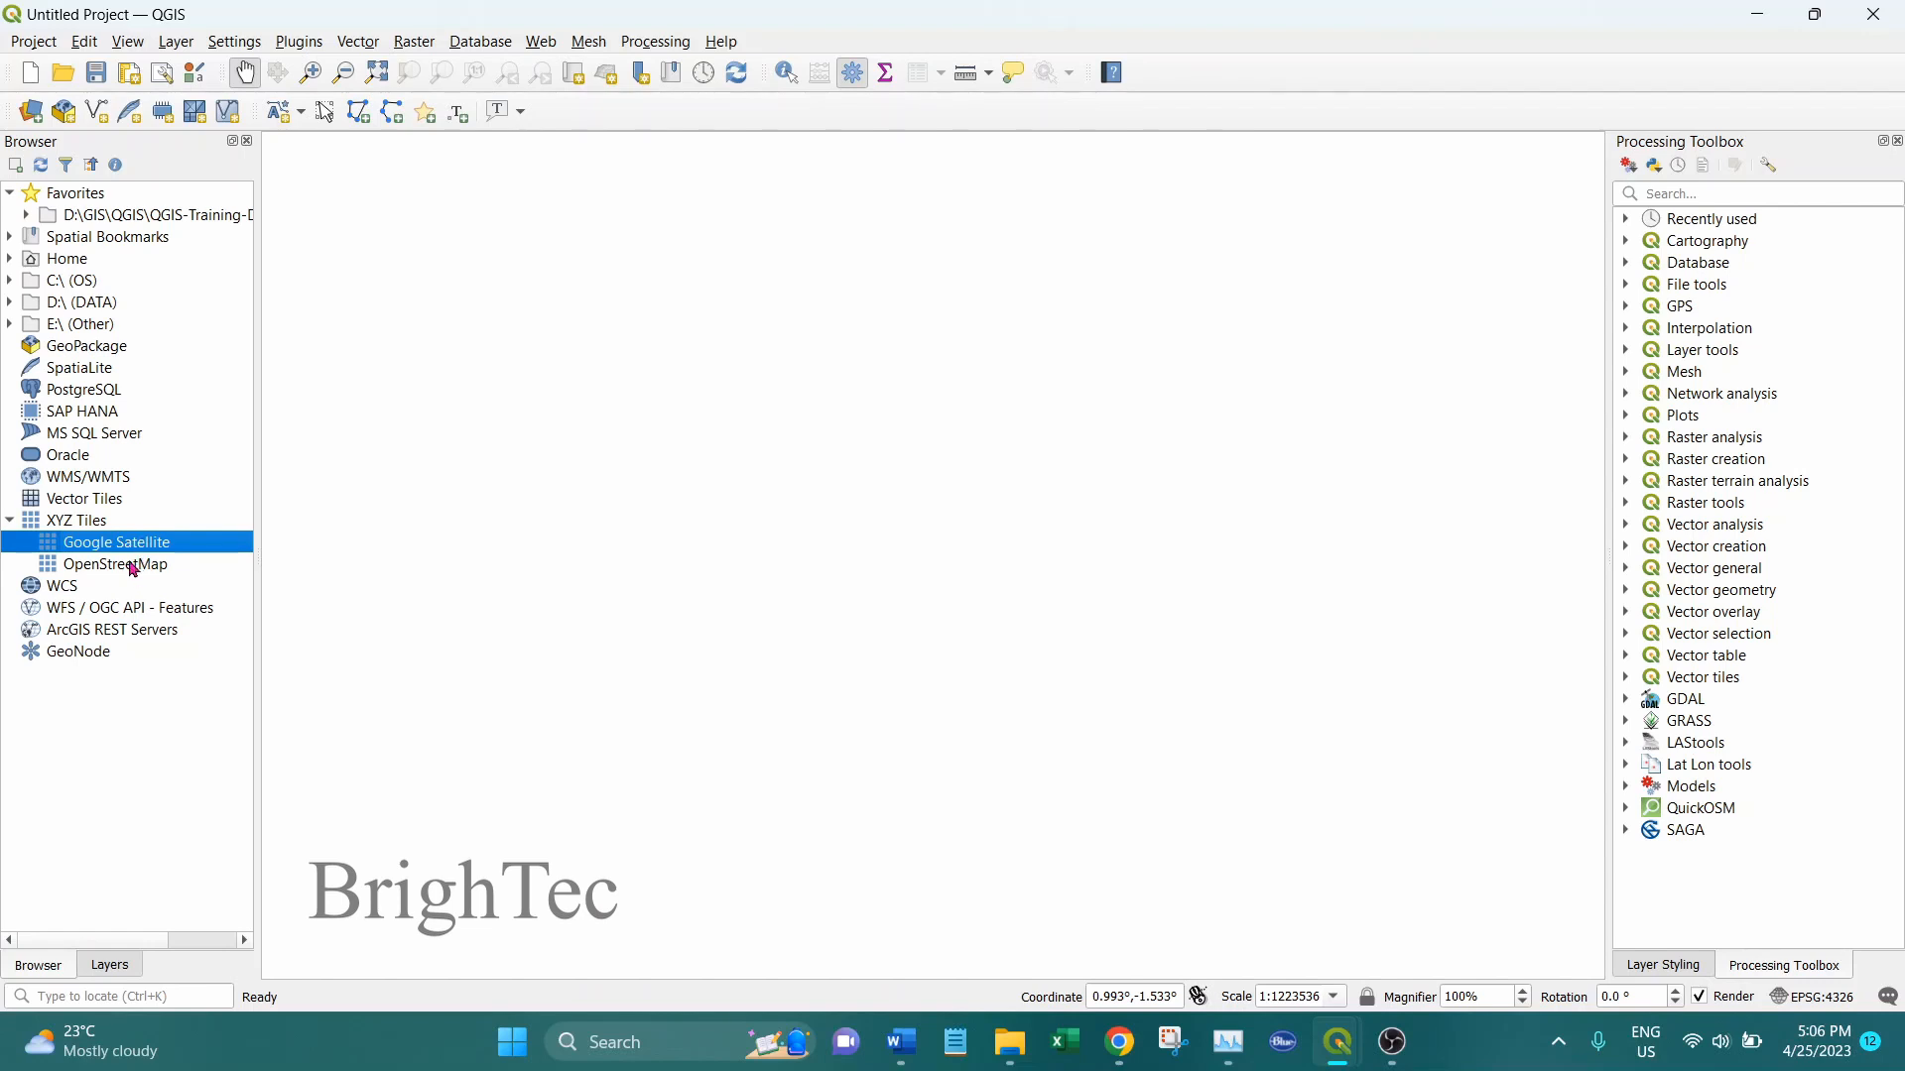
pyautogui.click(109, 526)
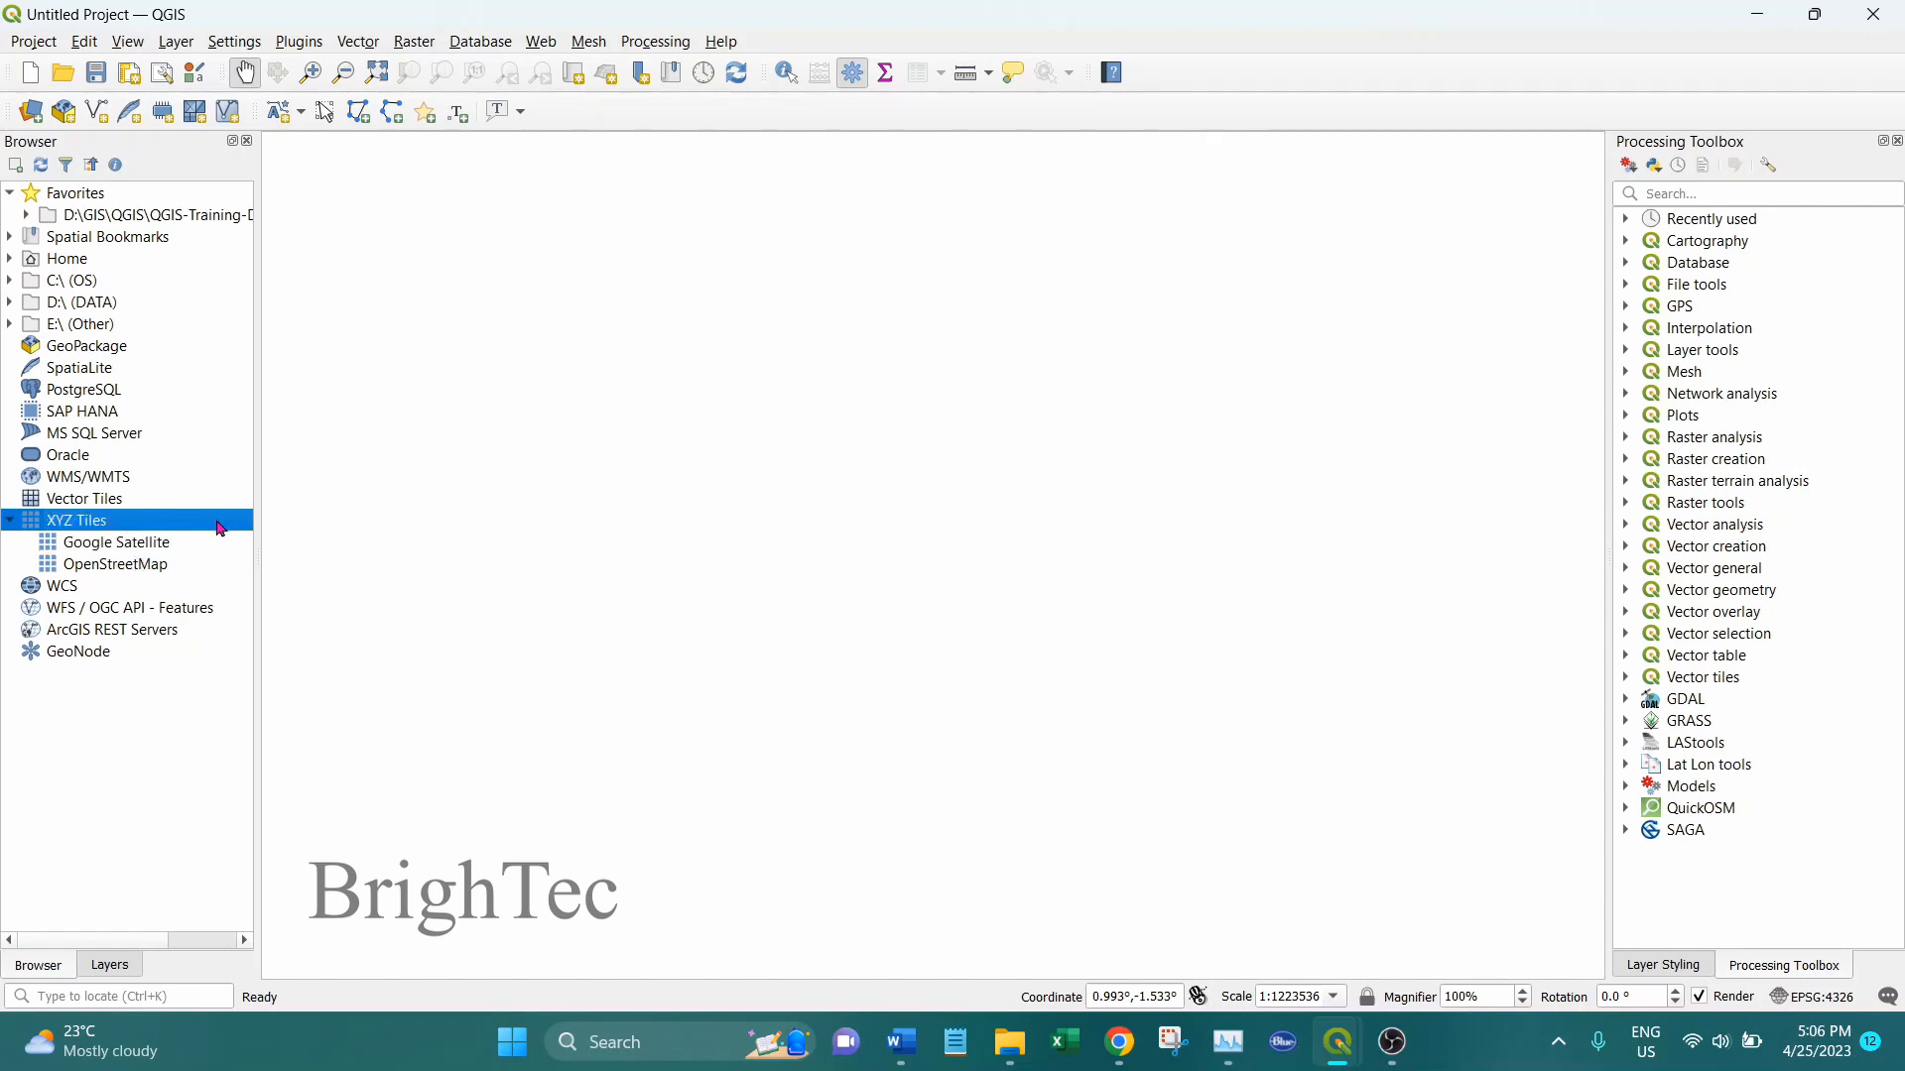
pyautogui.rightClick(130, 532)
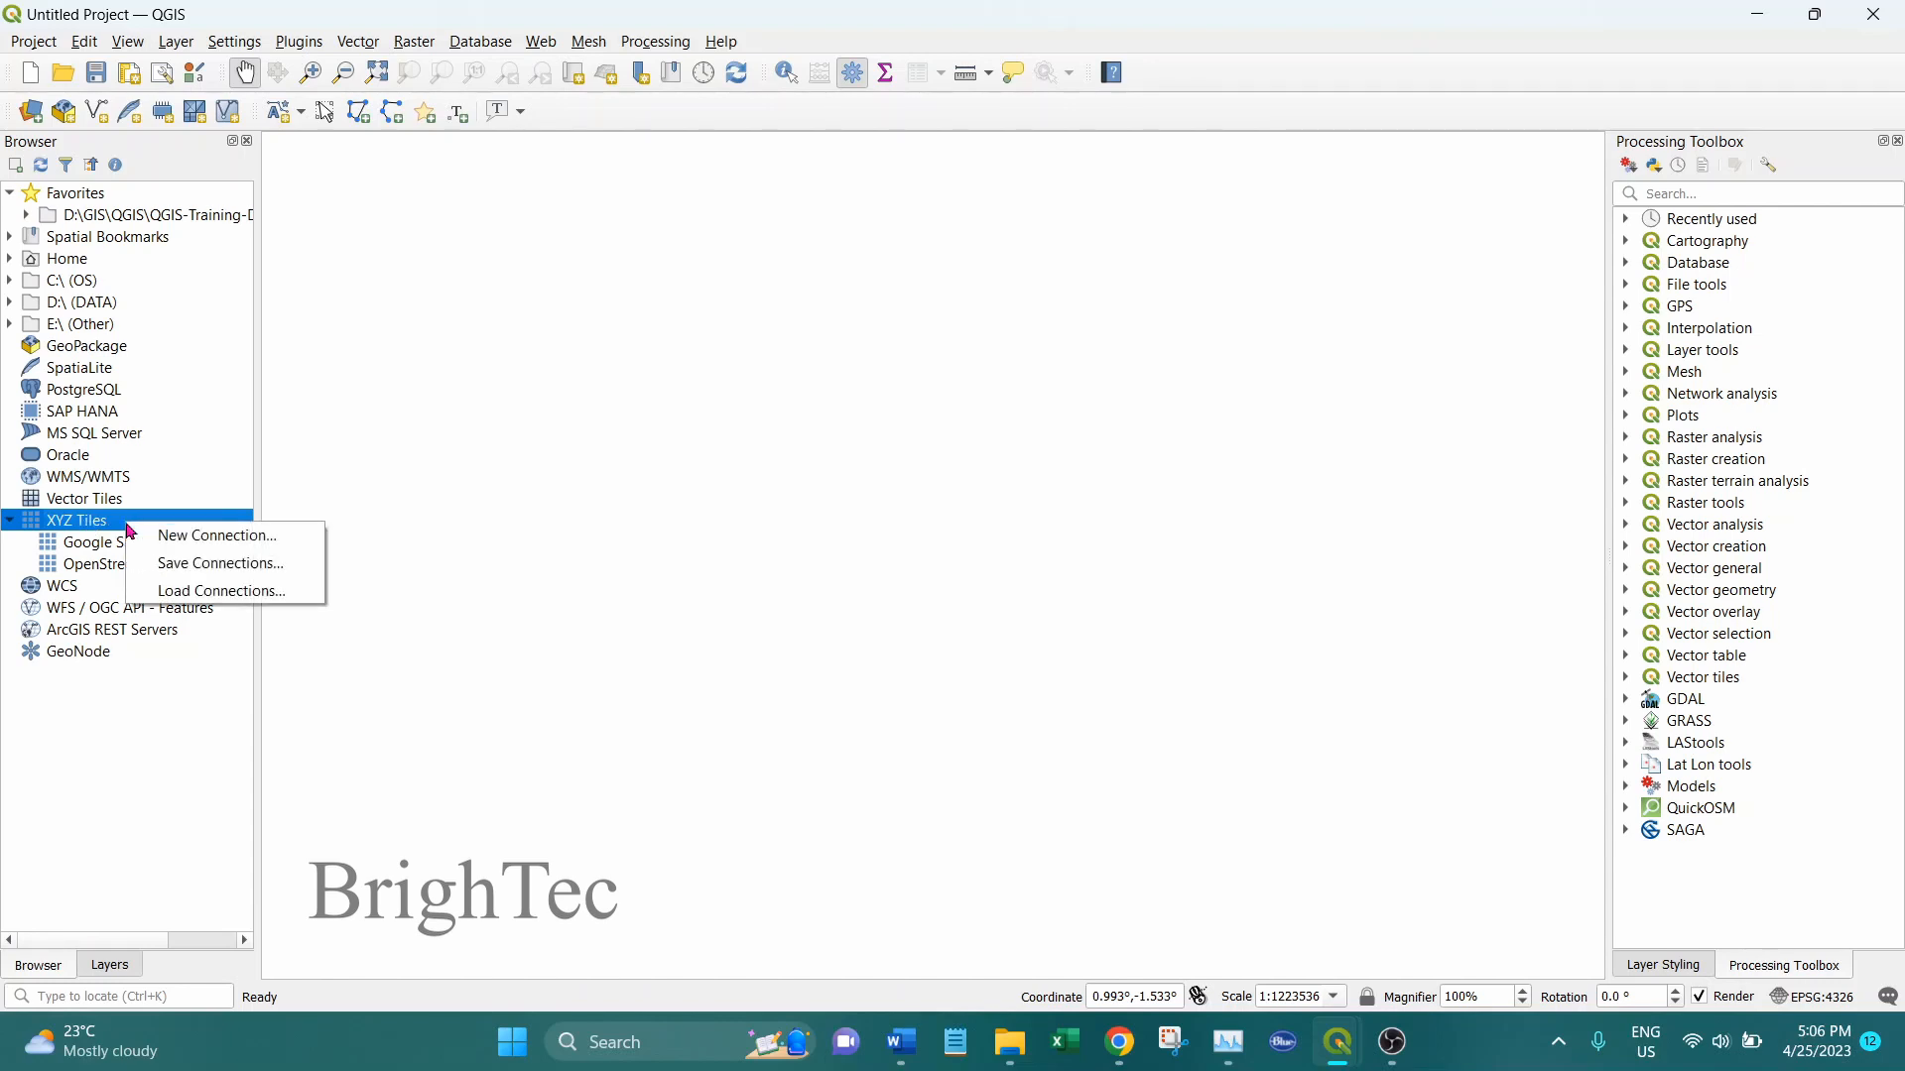
pyautogui.click(194, 545)
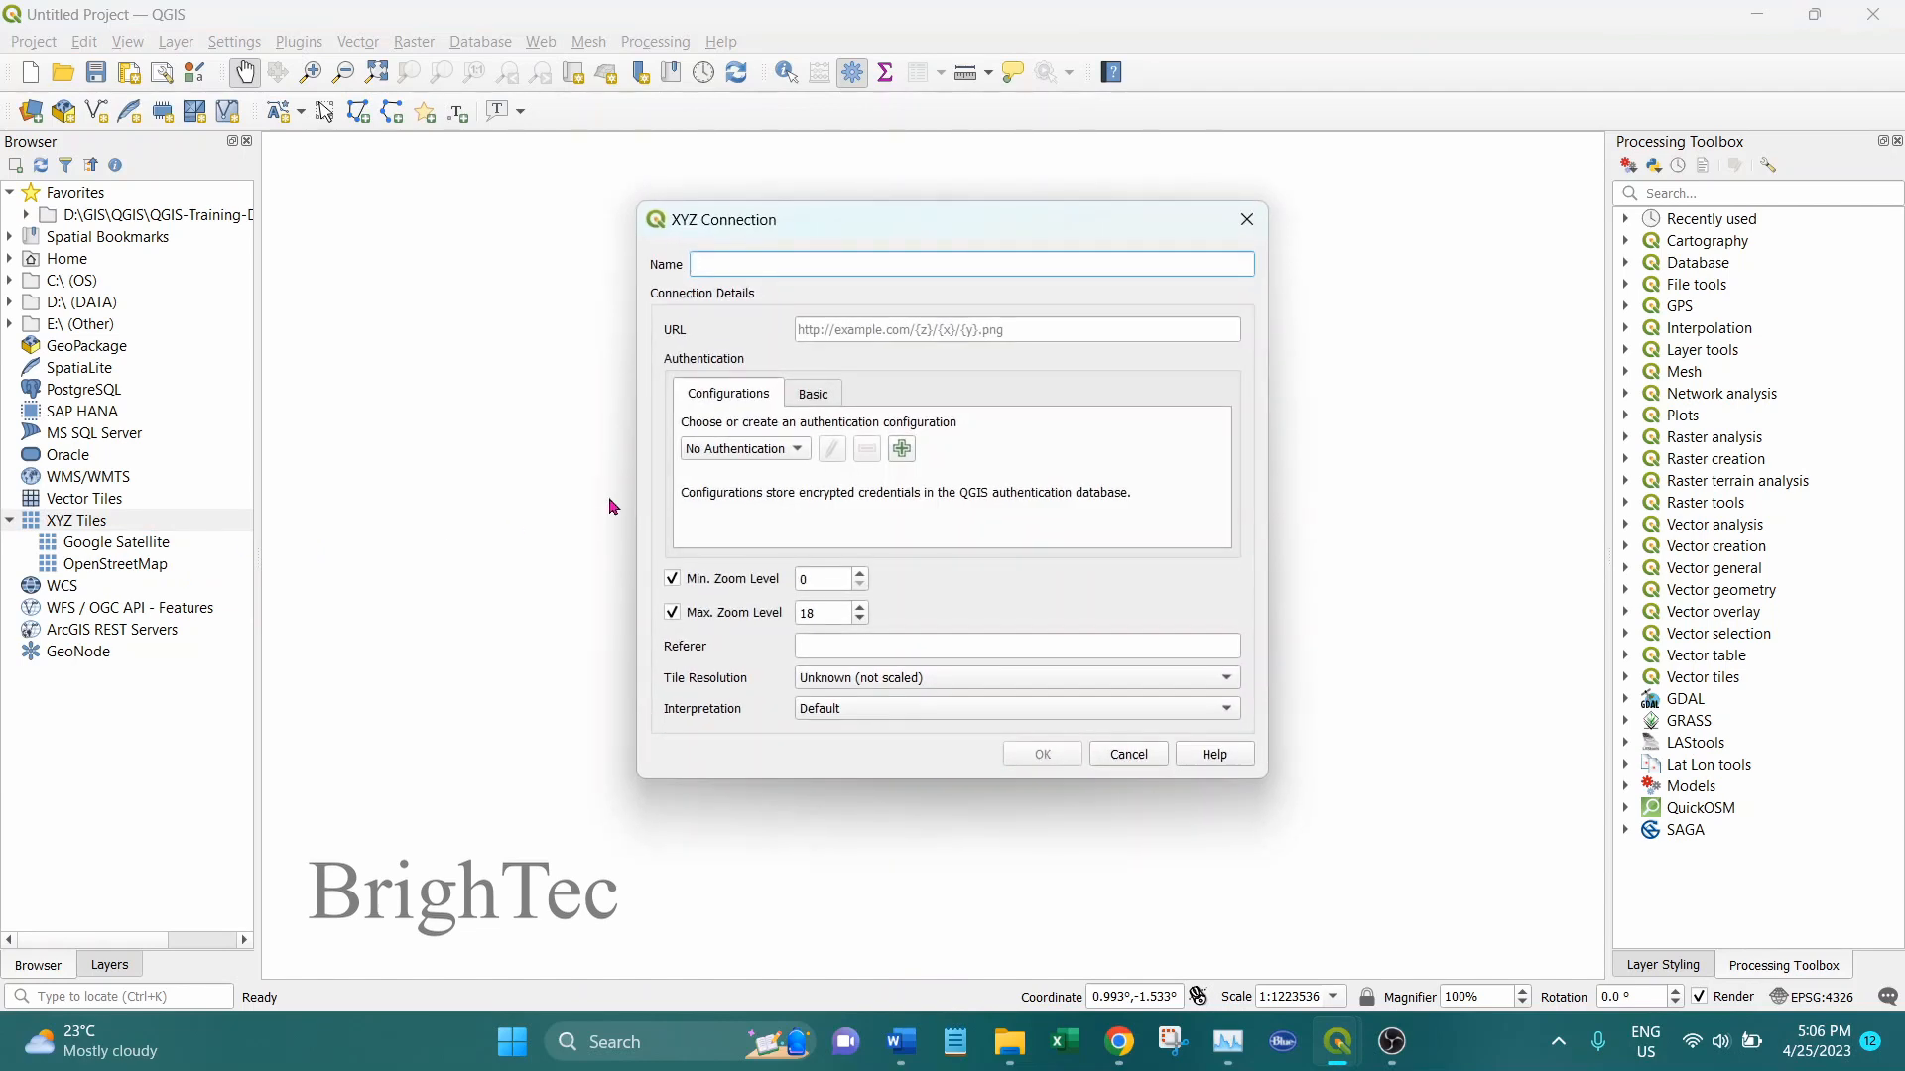
pyautogui.moveTo(807, 217); pyautogui.dragTo(744, 193)
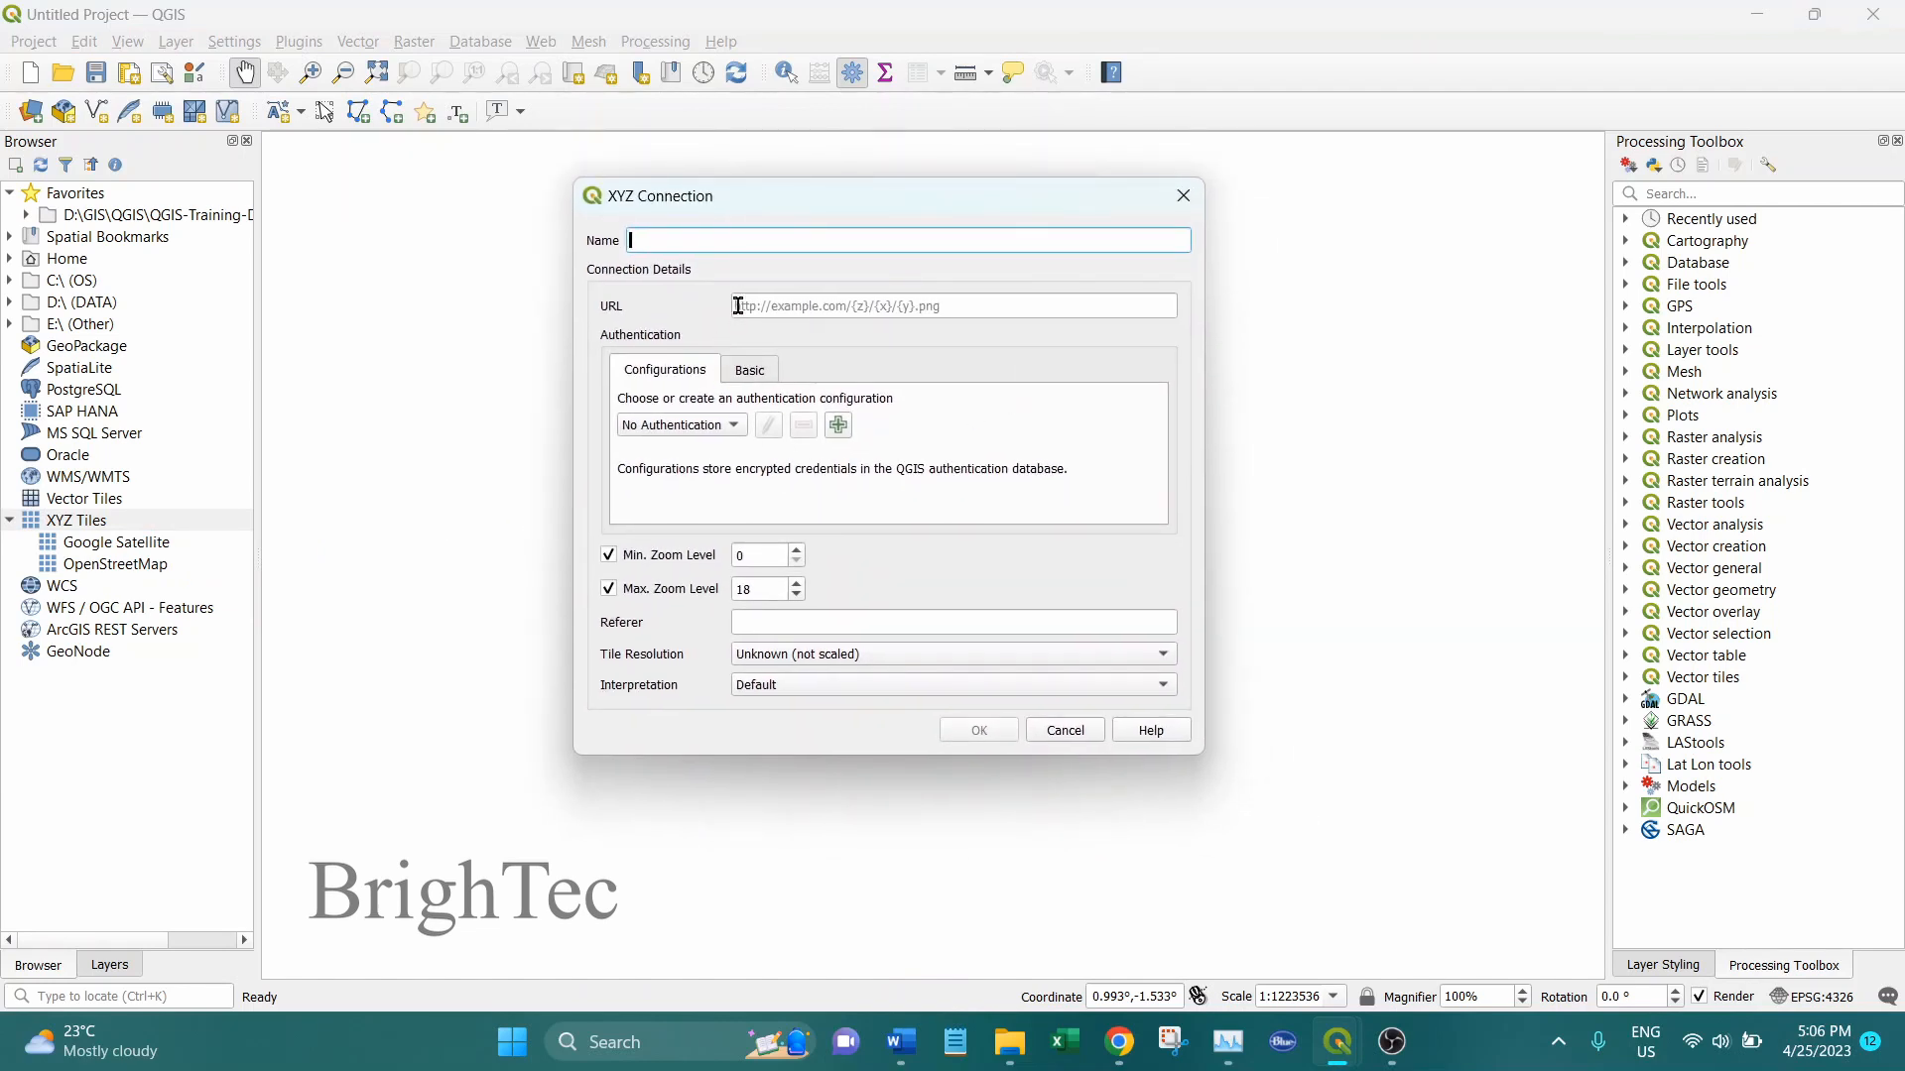
pyautogui.click(795, 306)
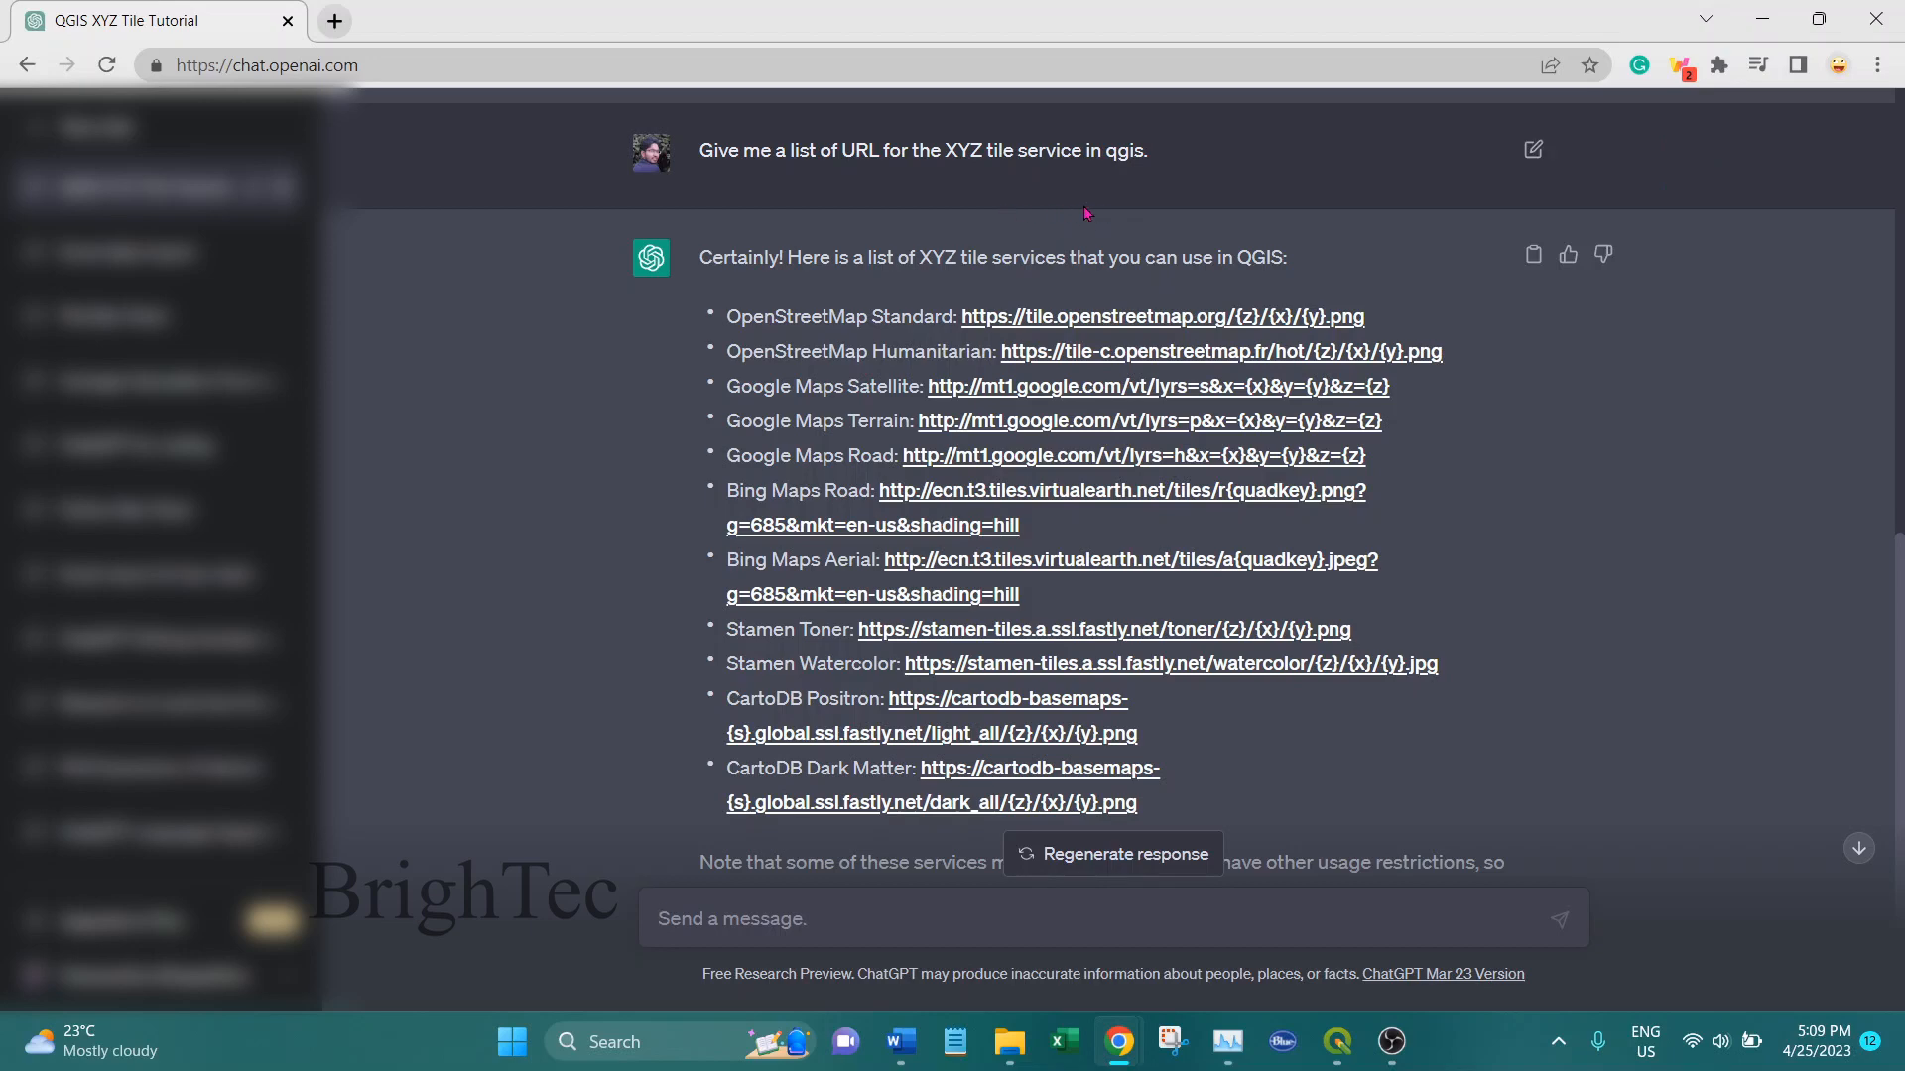
pyautogui.click(1761, 18)
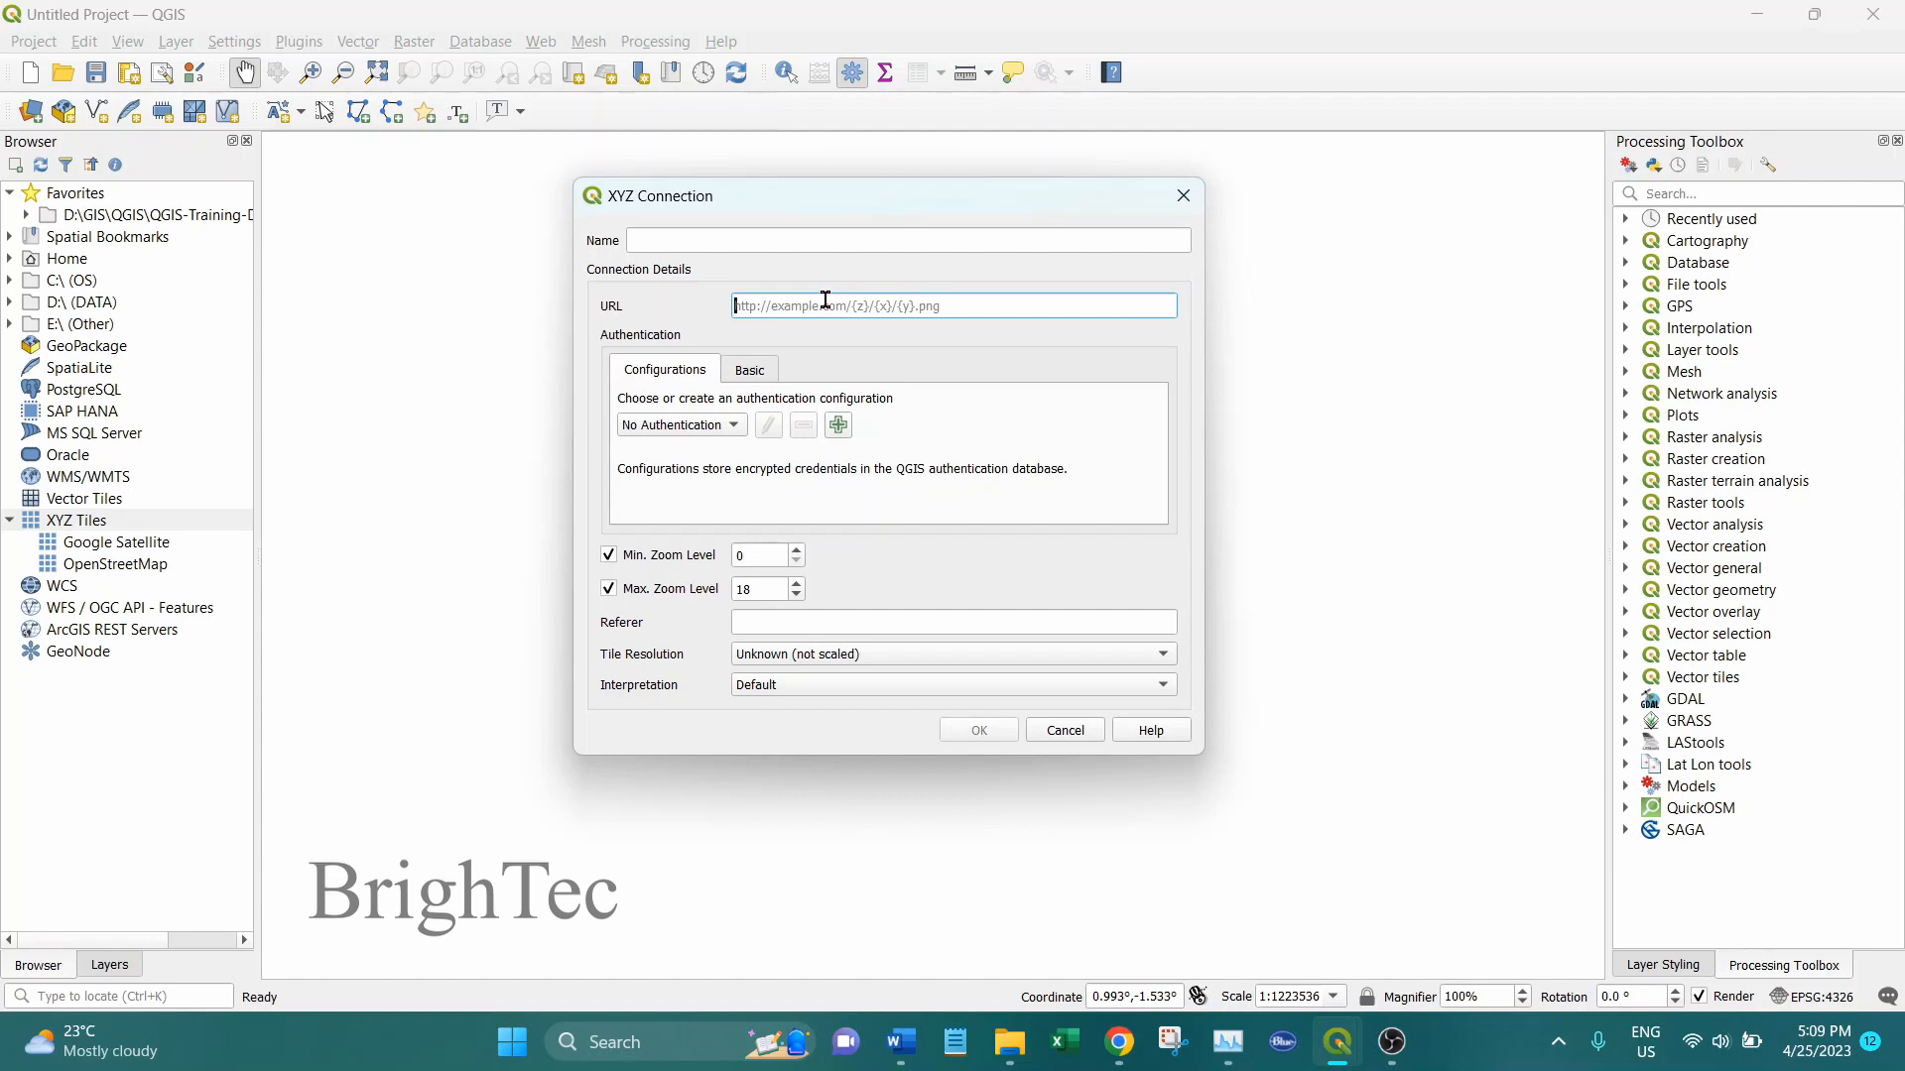
pyautogui.write('https://mt1.google.com/vt/lyrs=y&x={x}&y={y}&z={z}')
pyautogui.click(833, 239)
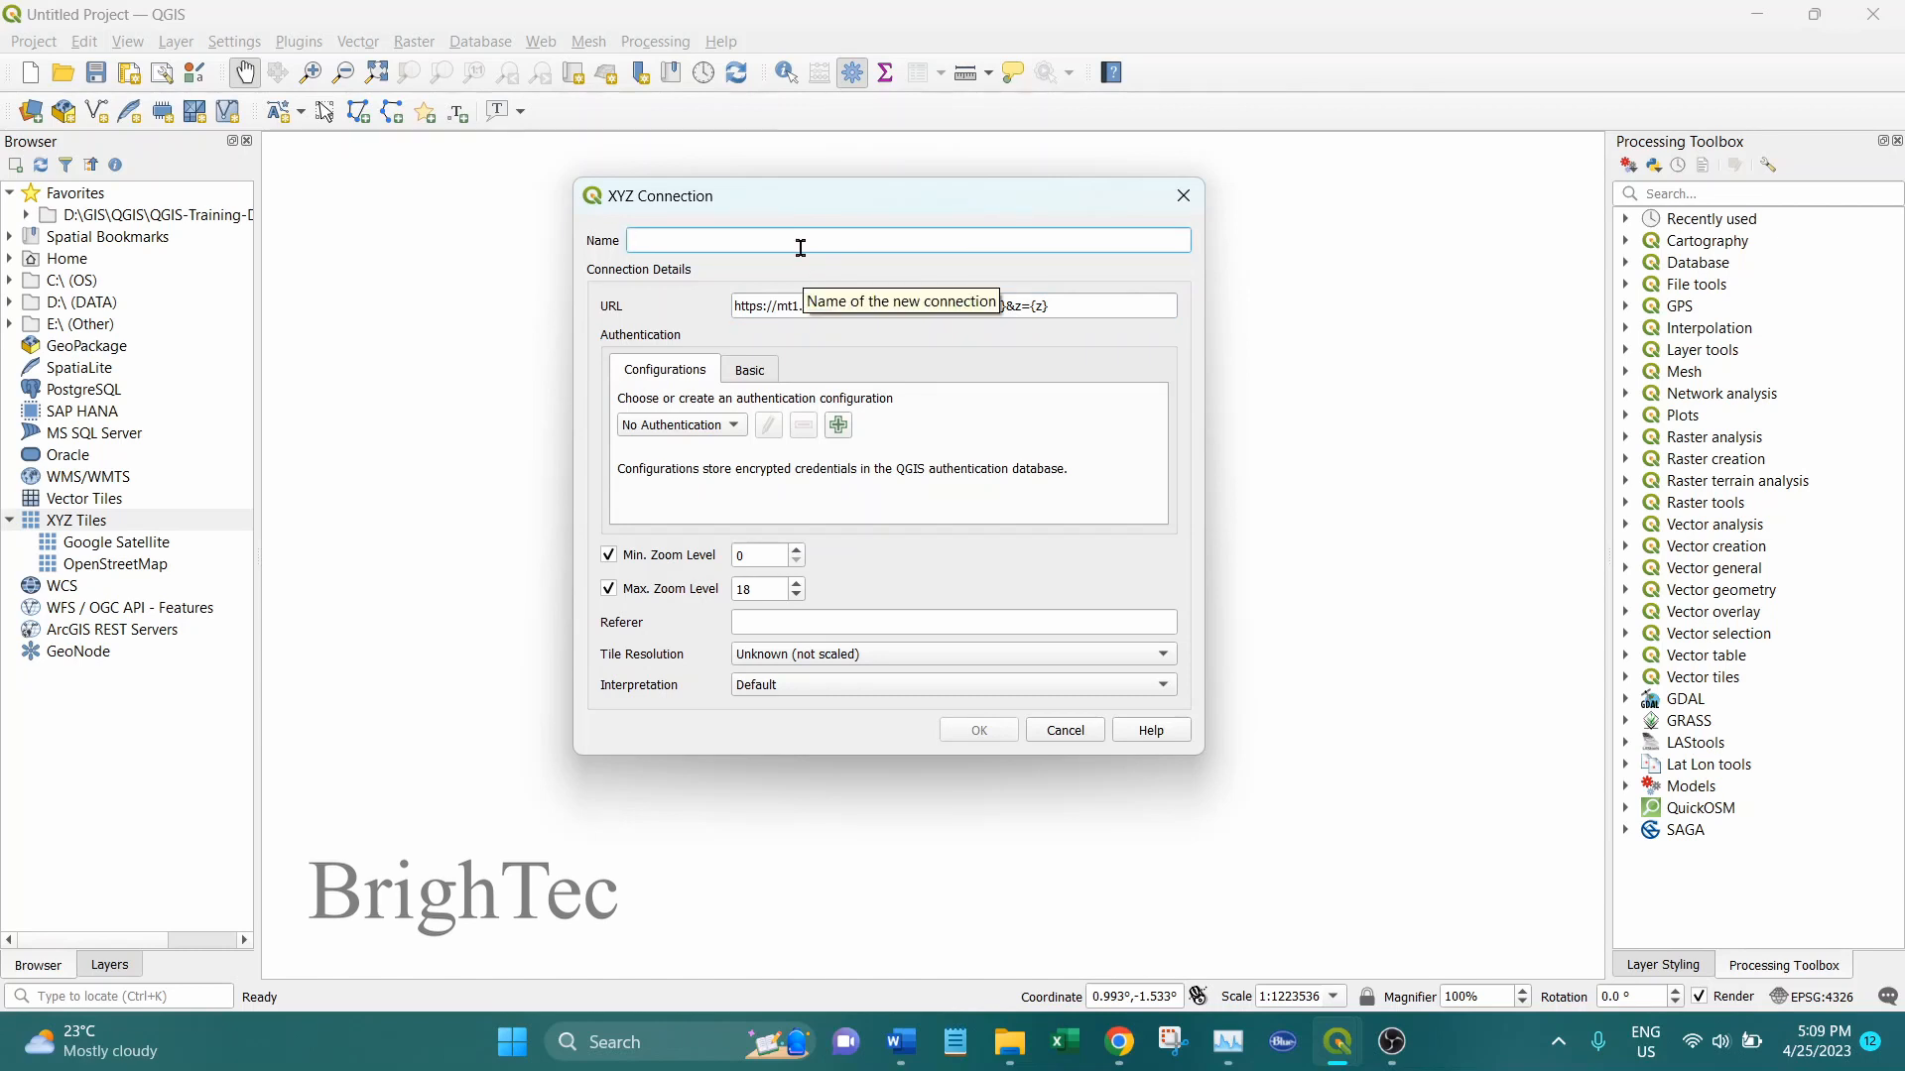
pyautogui.write('Google Hybrid')
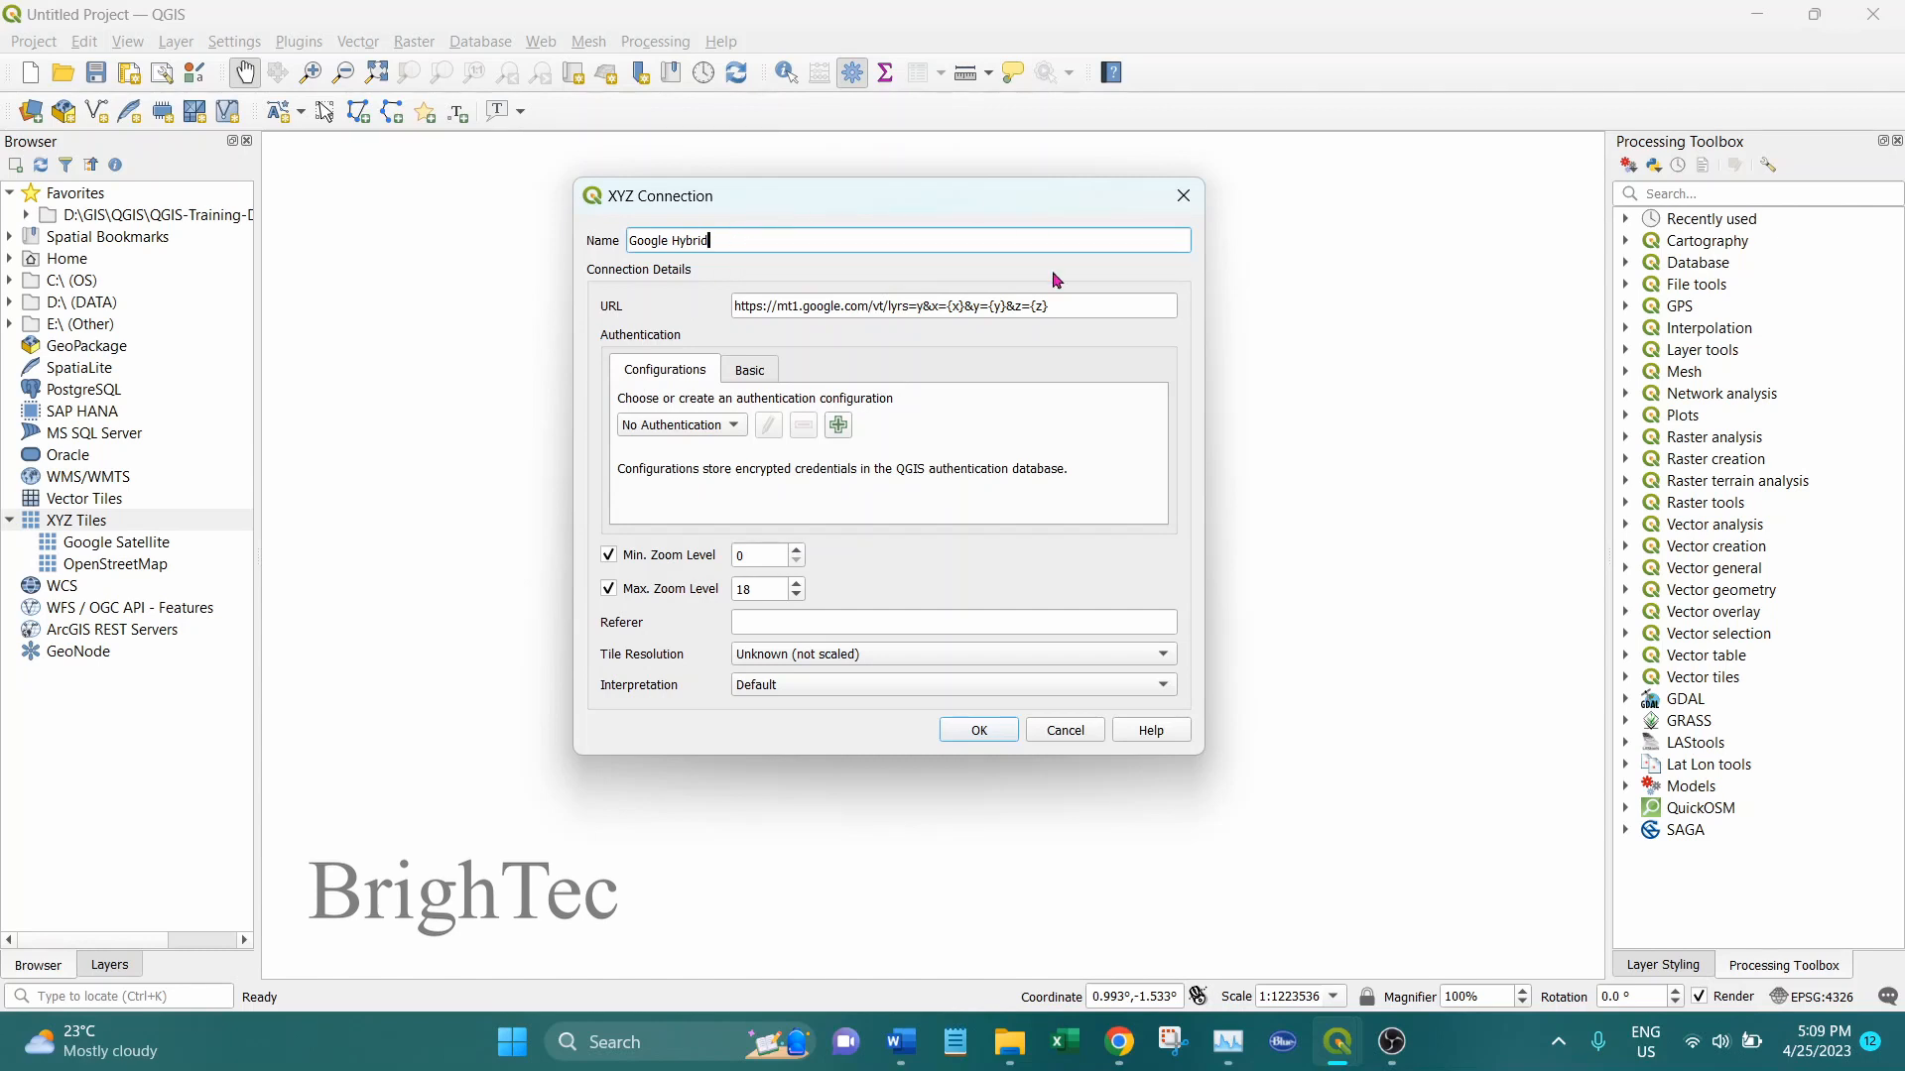
pyautogui.click(978, 730)
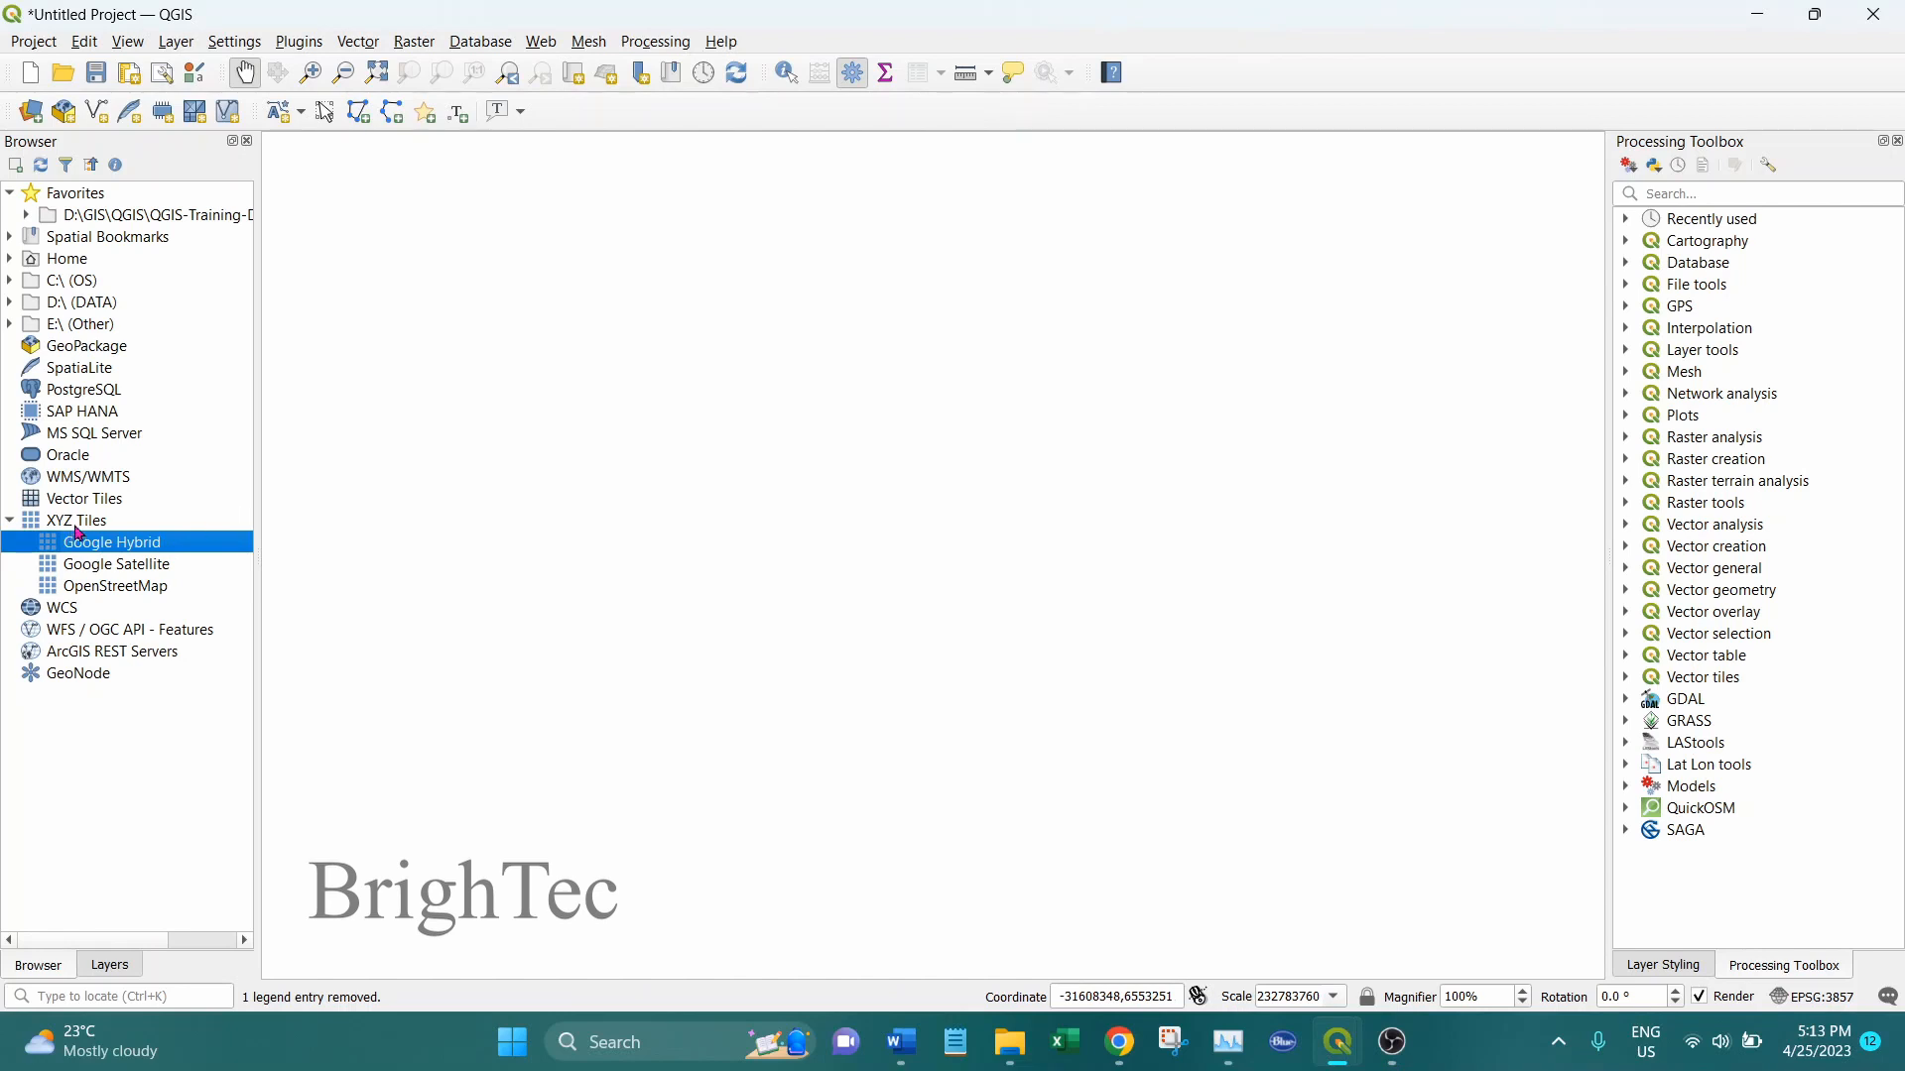
# Step: Add the Google Hybrid tiles to the map and inspect the imagery around Colombo, Sri Lanka
pyautogui.moveTo(164, 546); pyautogui.dragTo(765, 567)
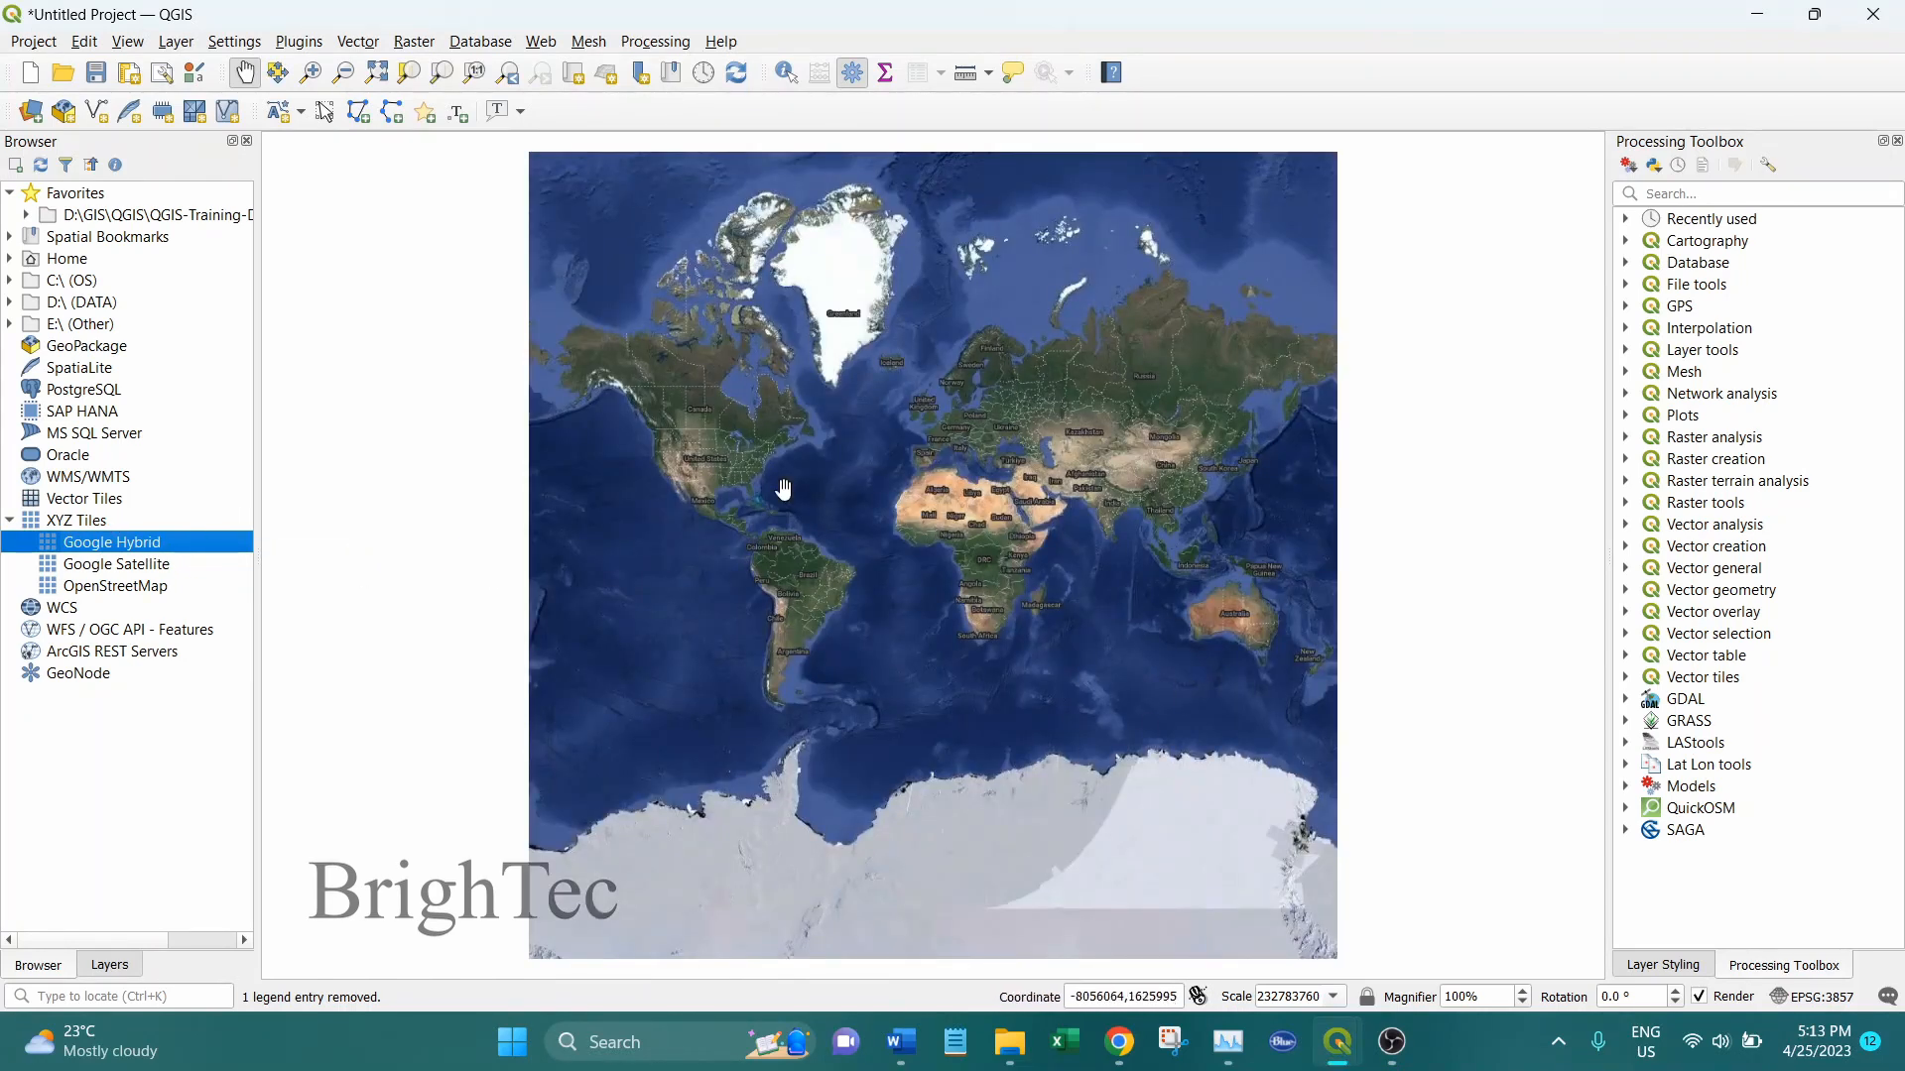
pyautogui.scroll(1, 1083, 583)
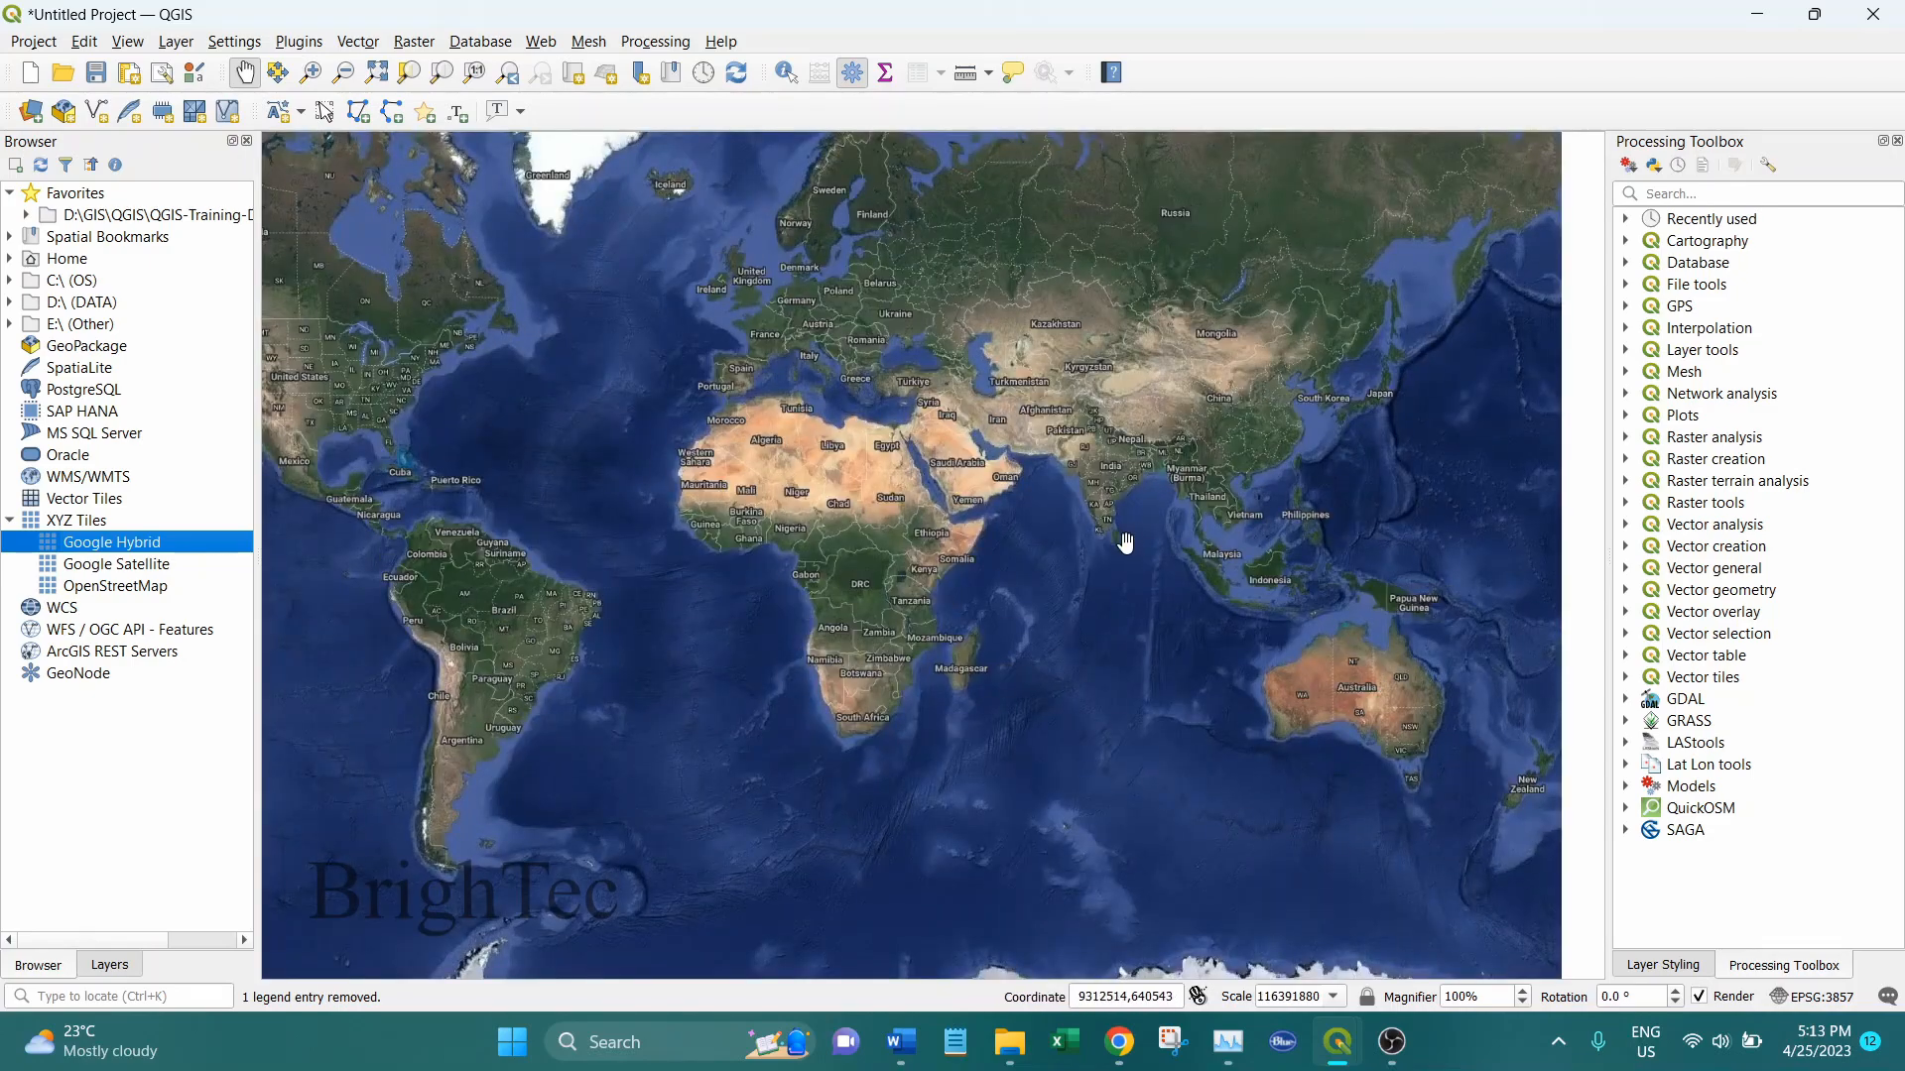
pyautogui.scroll(2, 1129, 526)
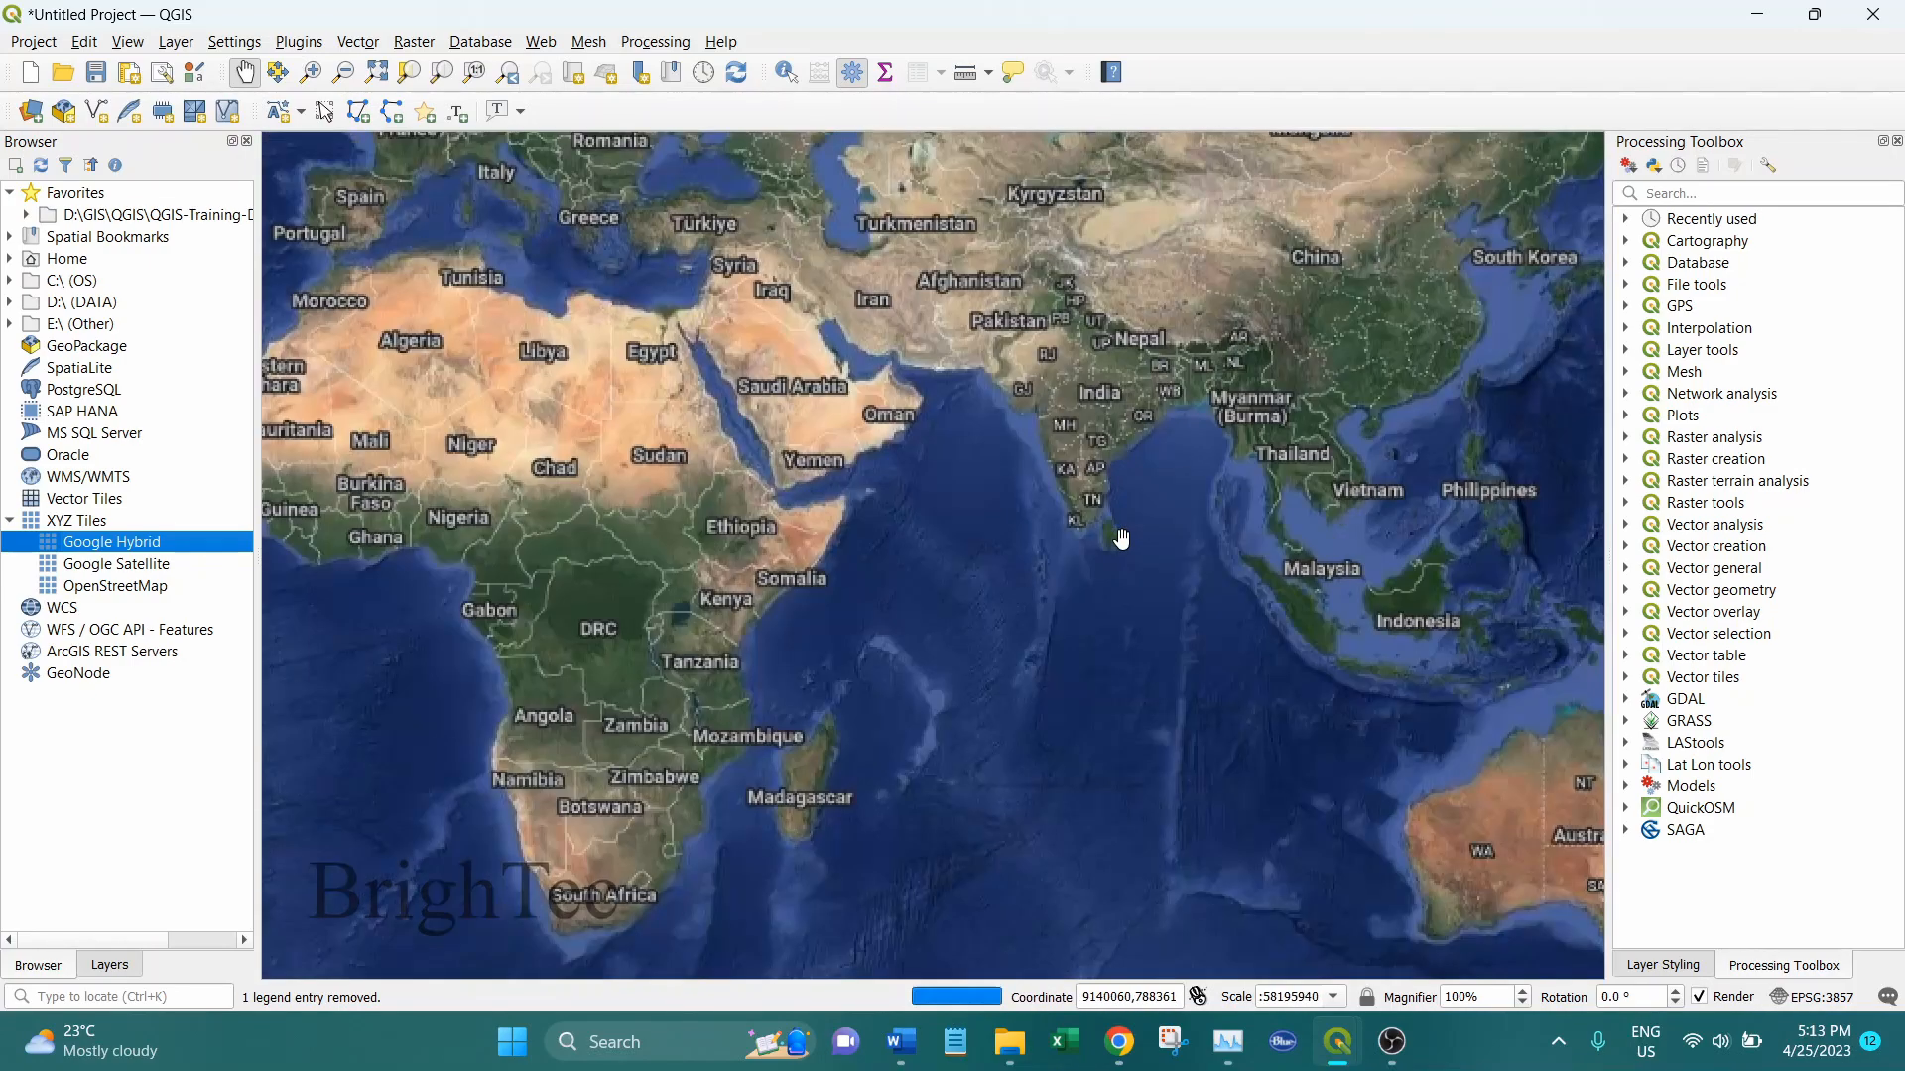
pyautogui.scroll(2, 1141, 535)
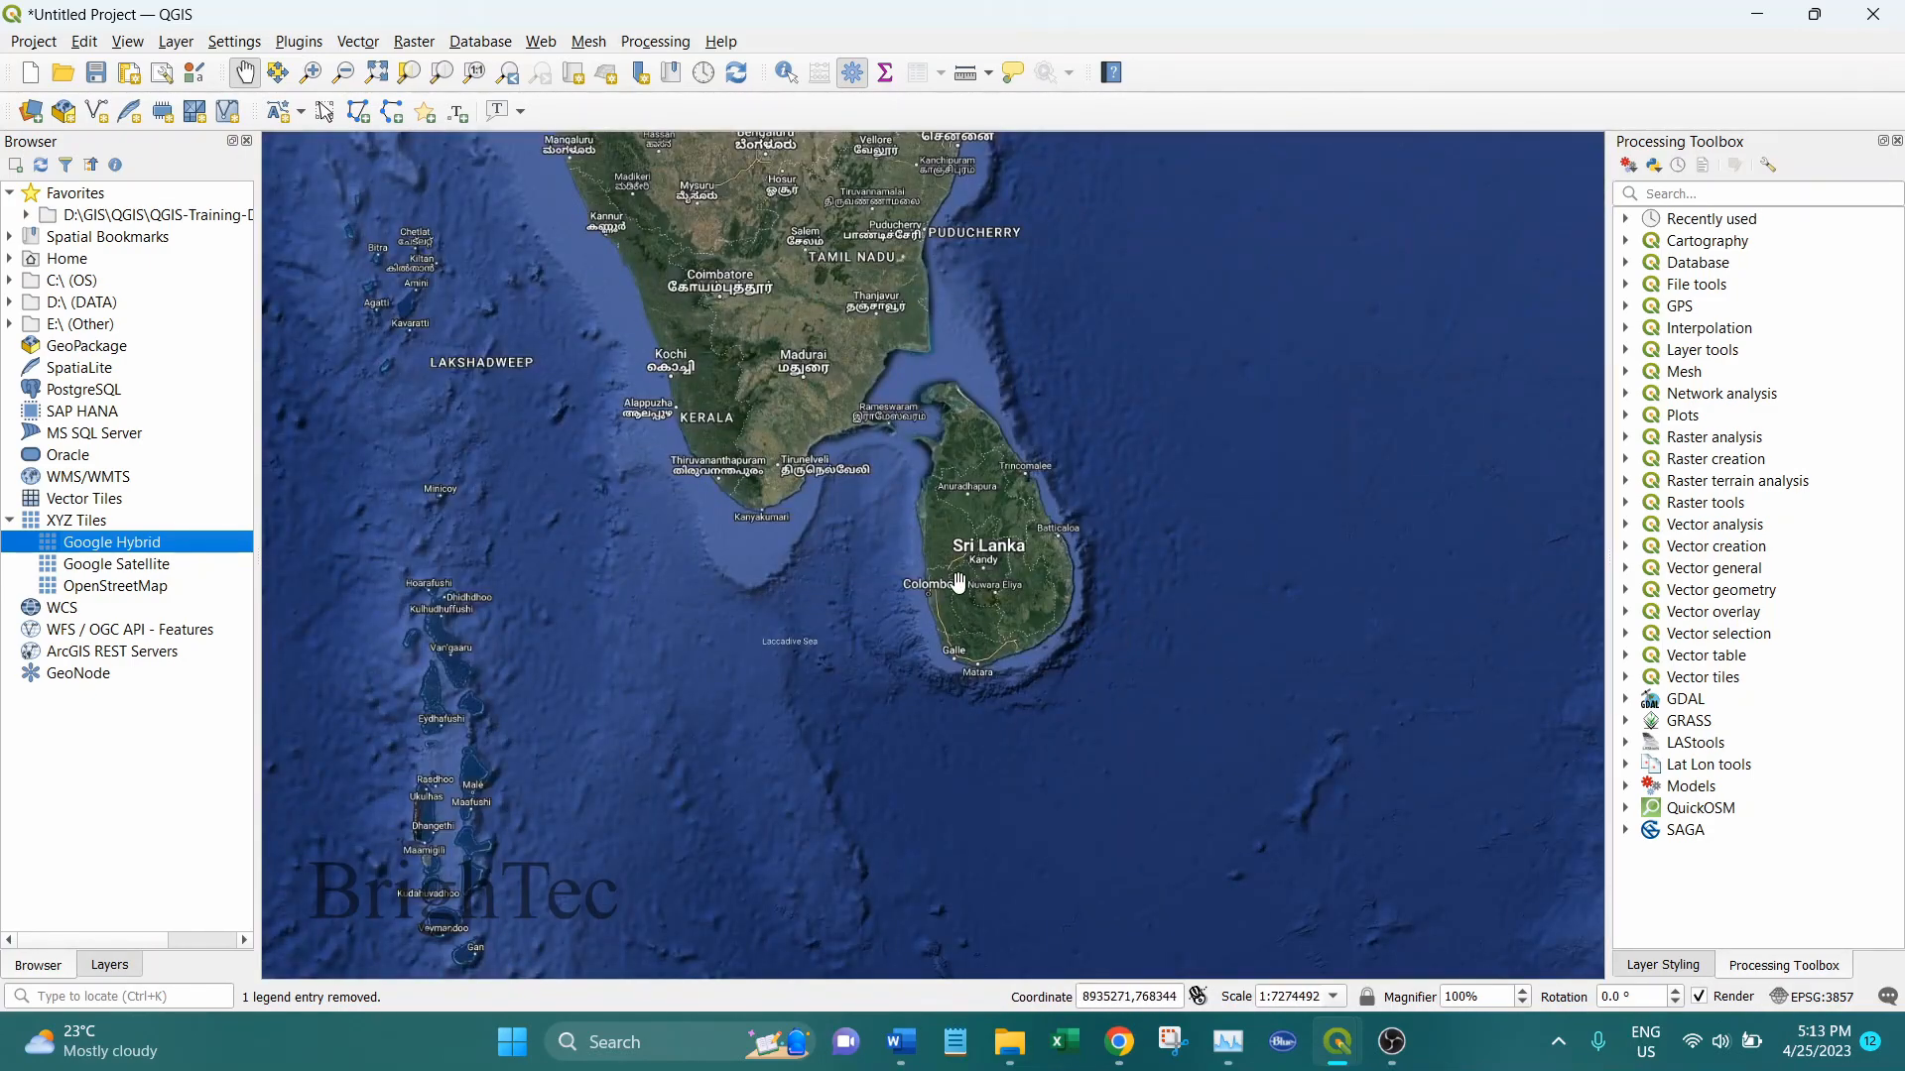
pyautogui.scroll(1, 1057, 726)
pyautogui.scroll(2, 963, 640)
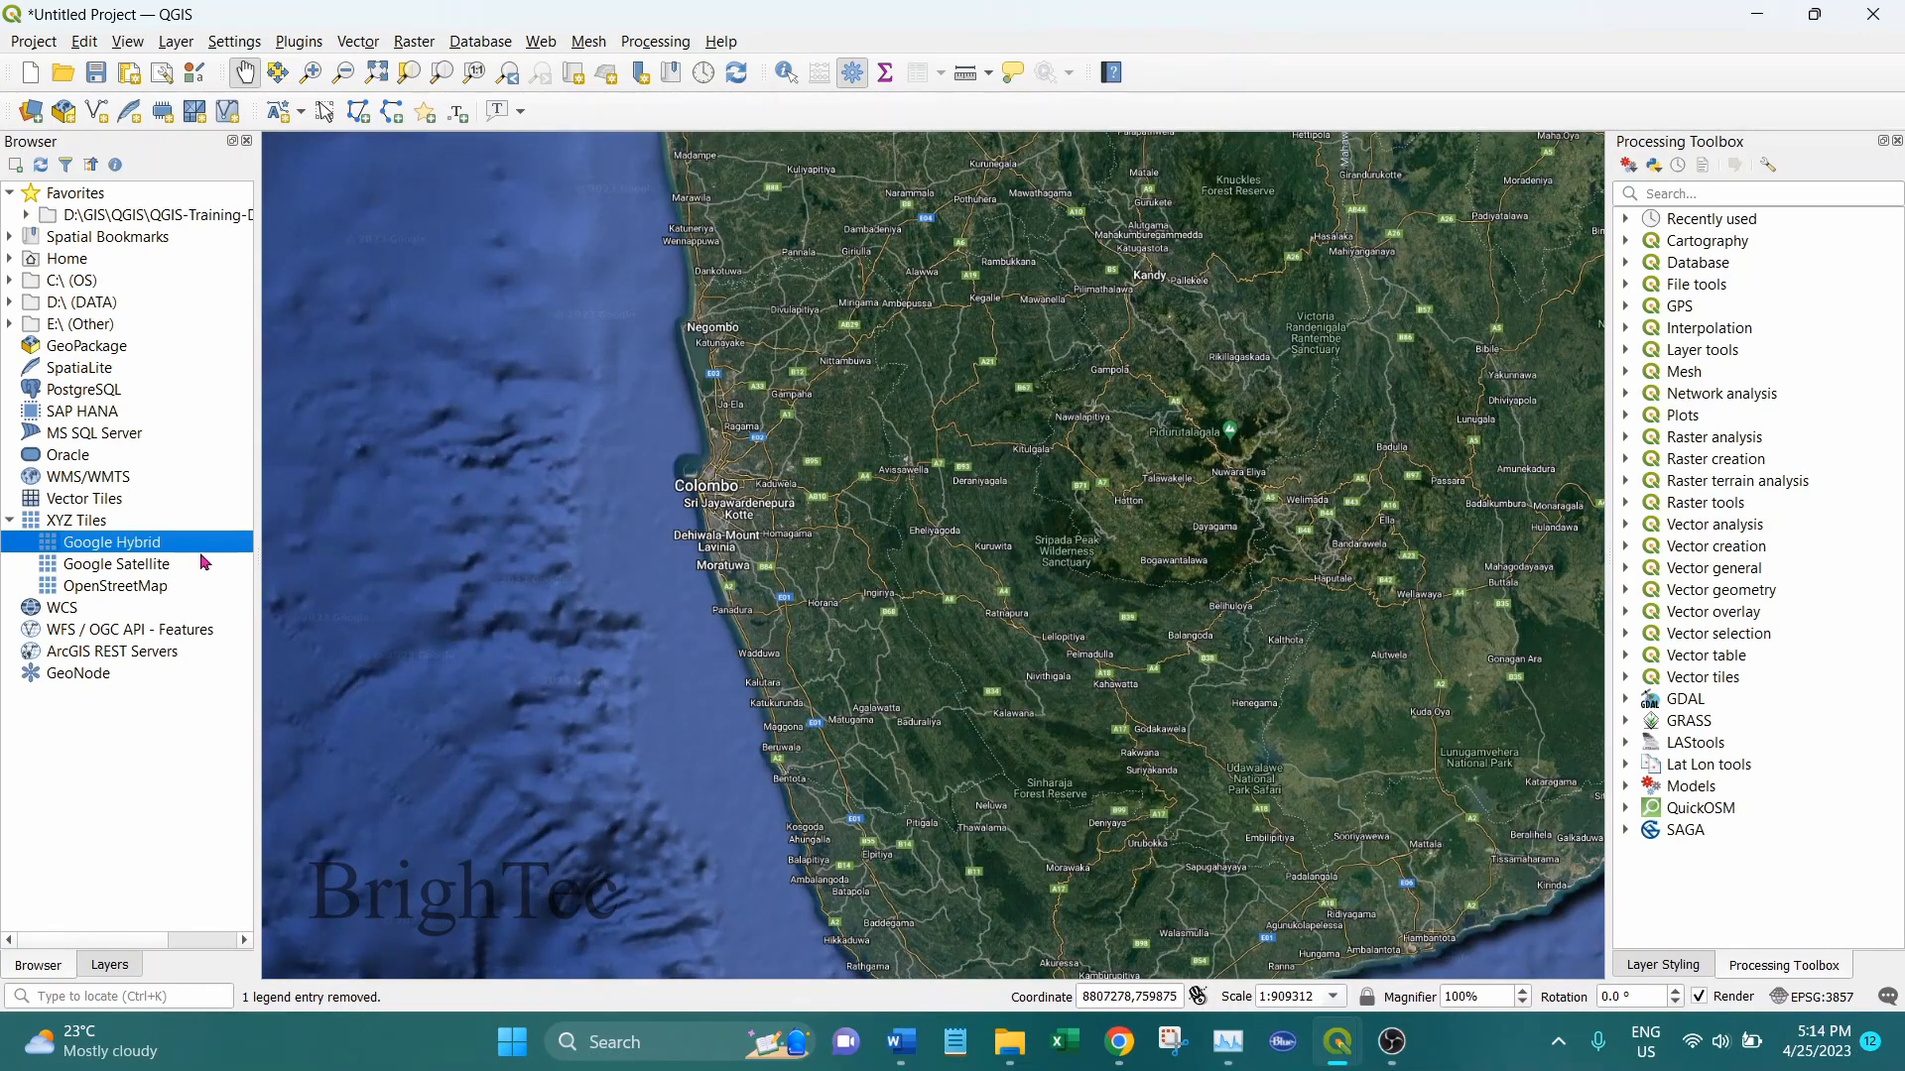
pyautogui.click(154, 523)
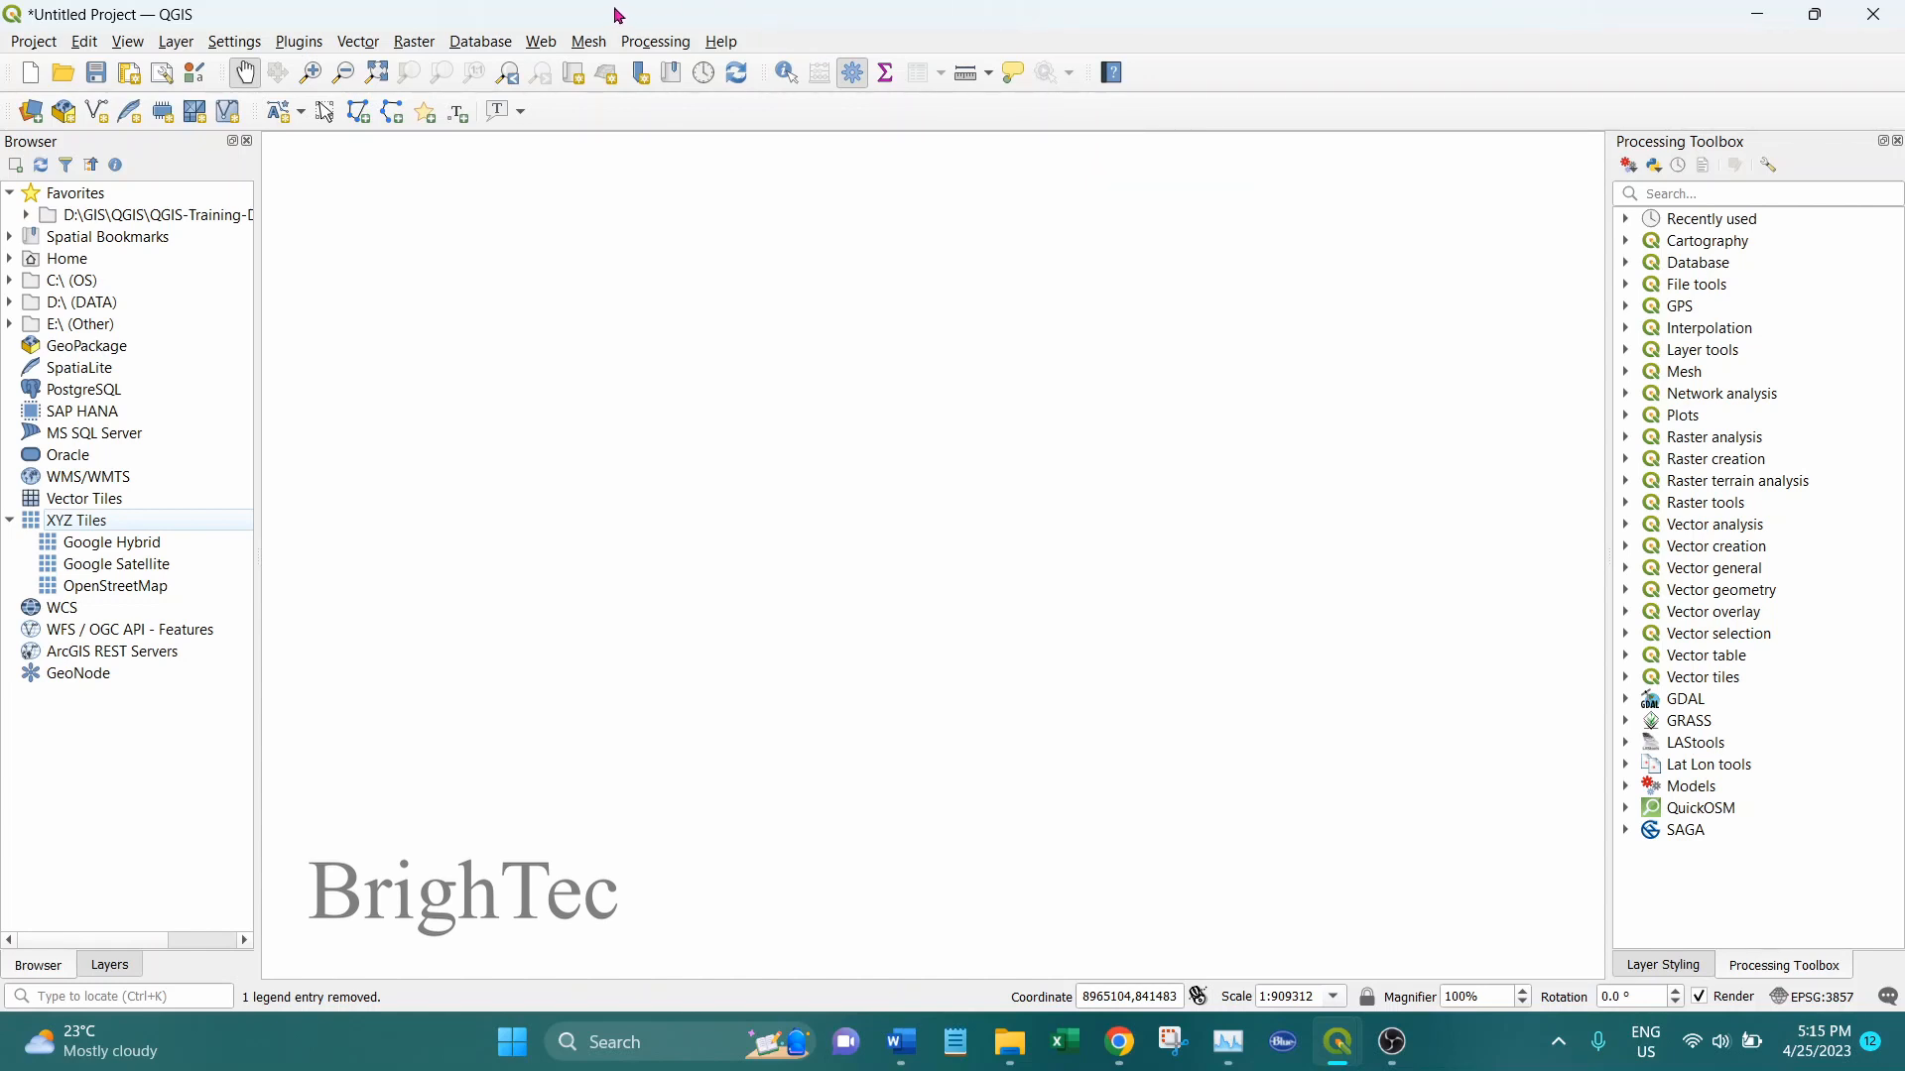
# Step: Find the QuickMapServices plugin among all available plugins by searching for "Quickmap" and install it
pyautogui.click(300, 44)
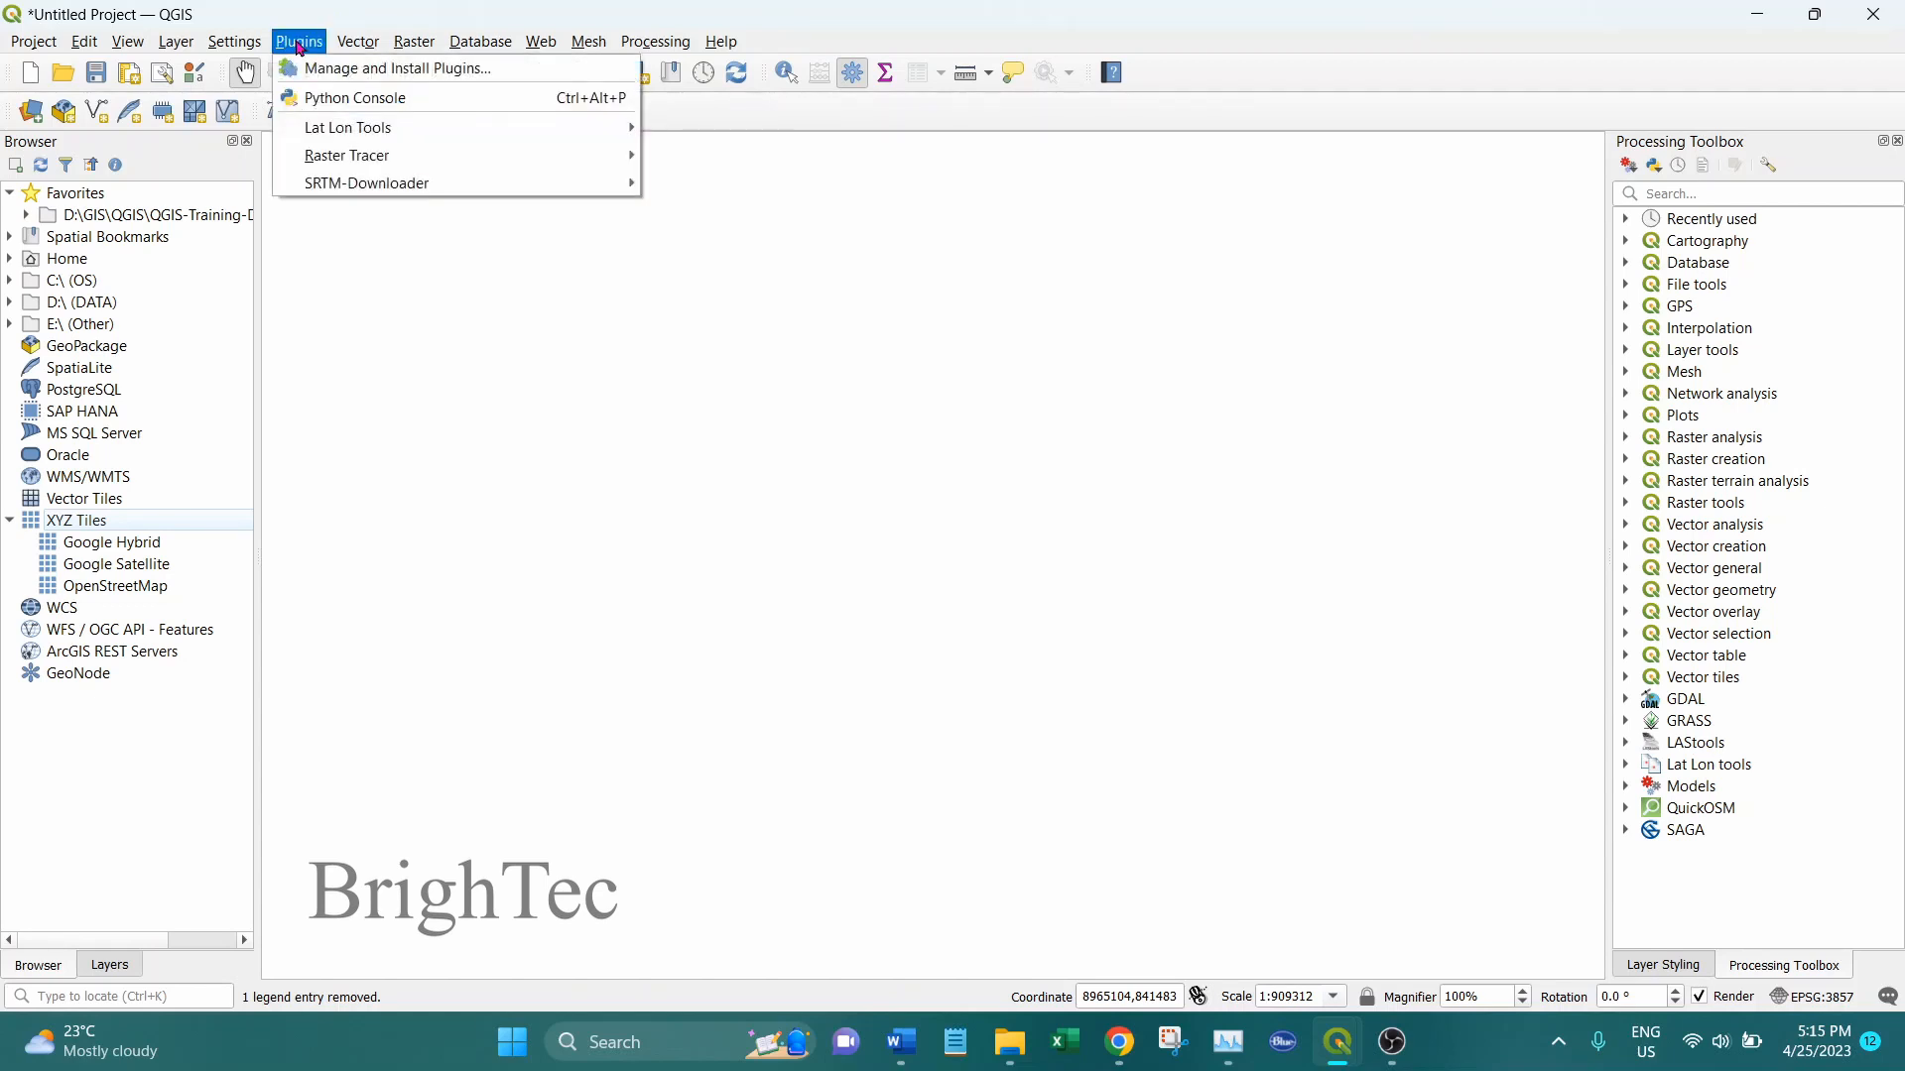
pyautogui.click(390, 69)
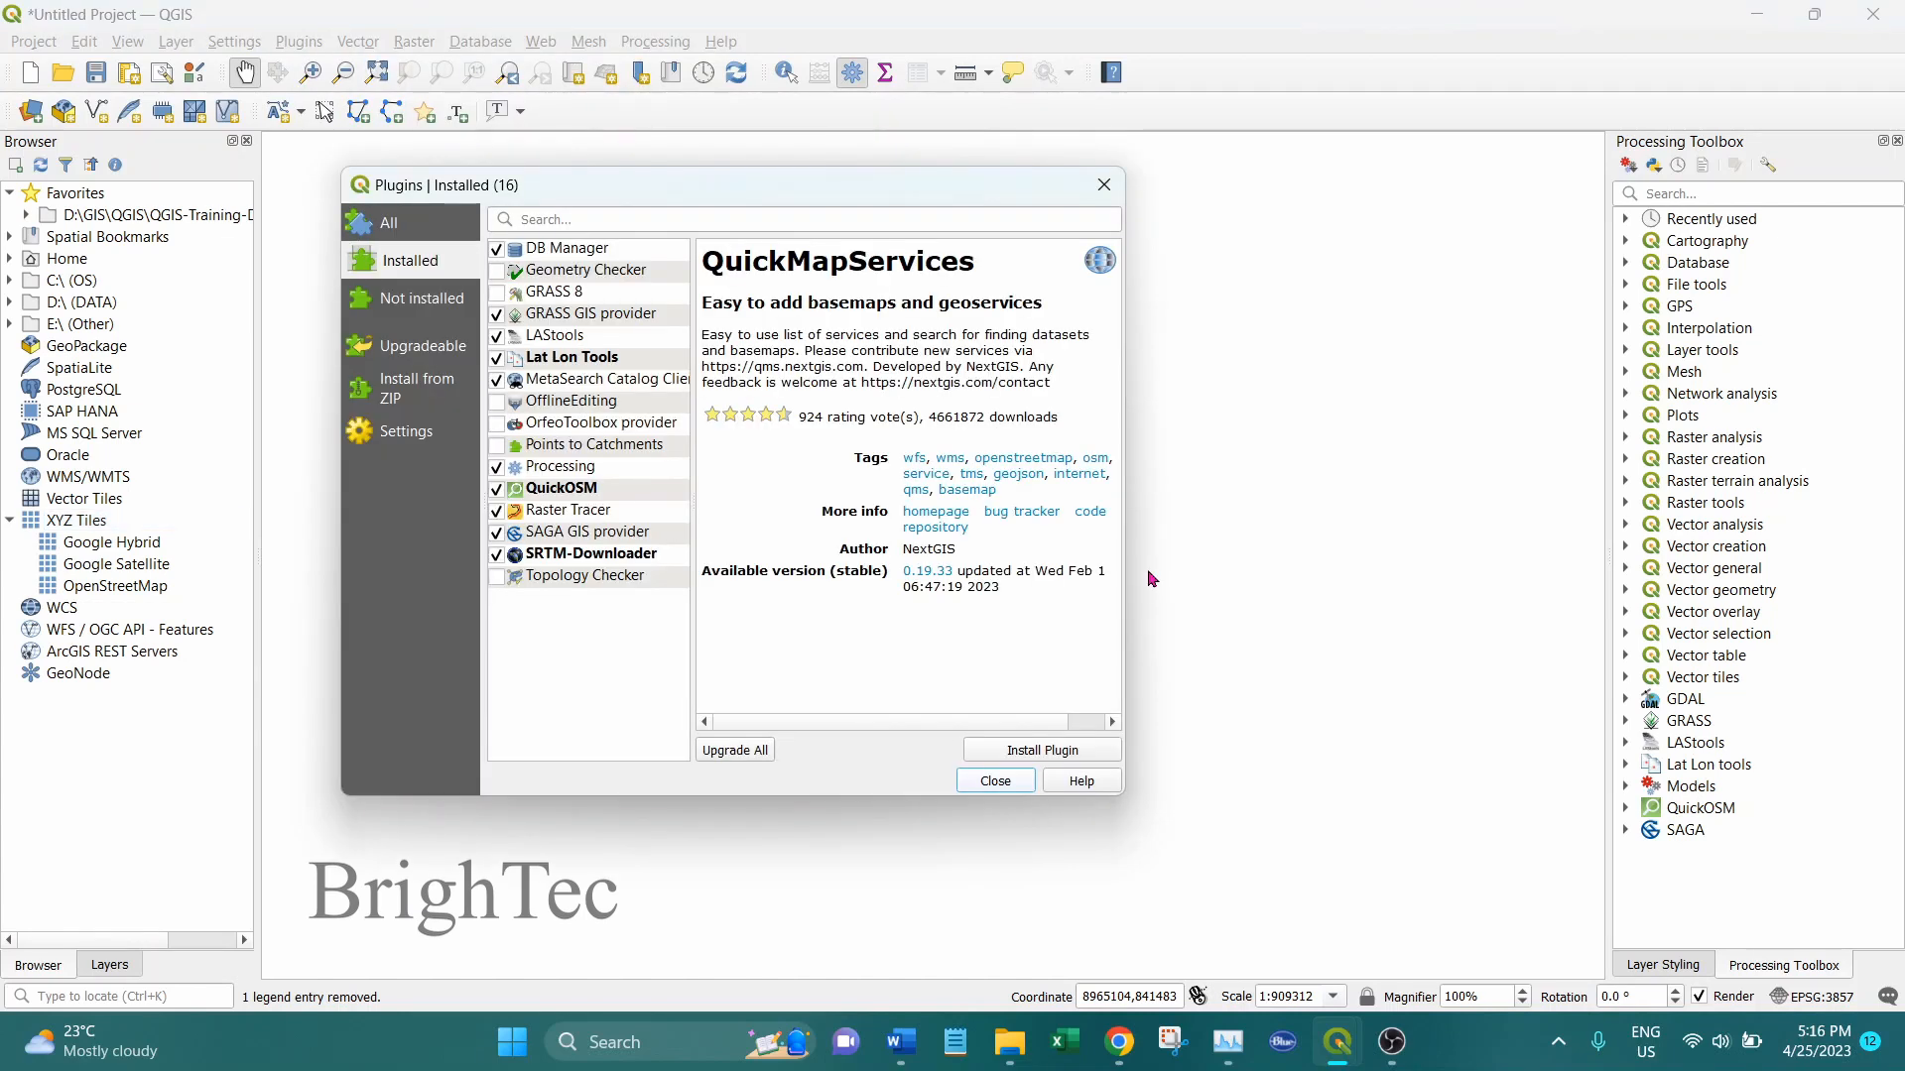
pyautogui.moveTo(619, 185); pyautogui.dragTo(679, 187)
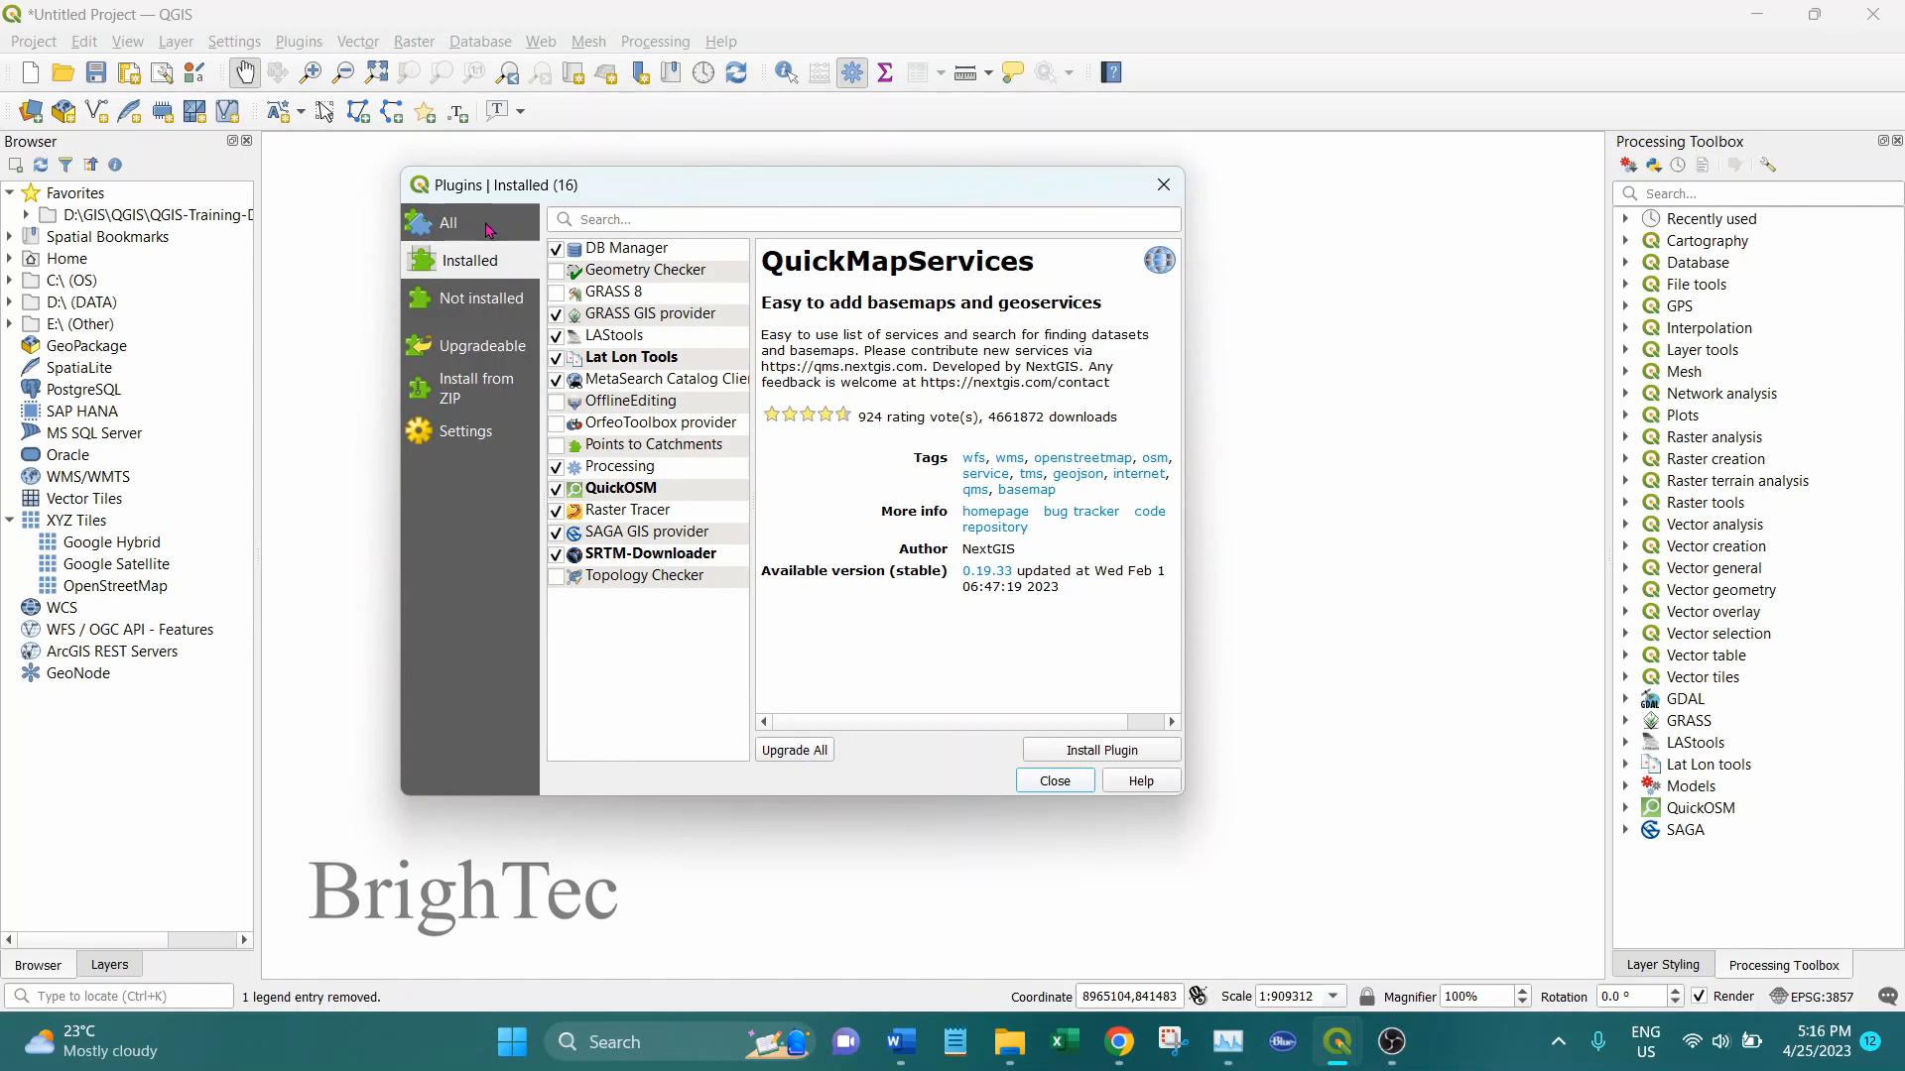
pyautogui.click(484, 228)
pyautogui.click(725, 221)
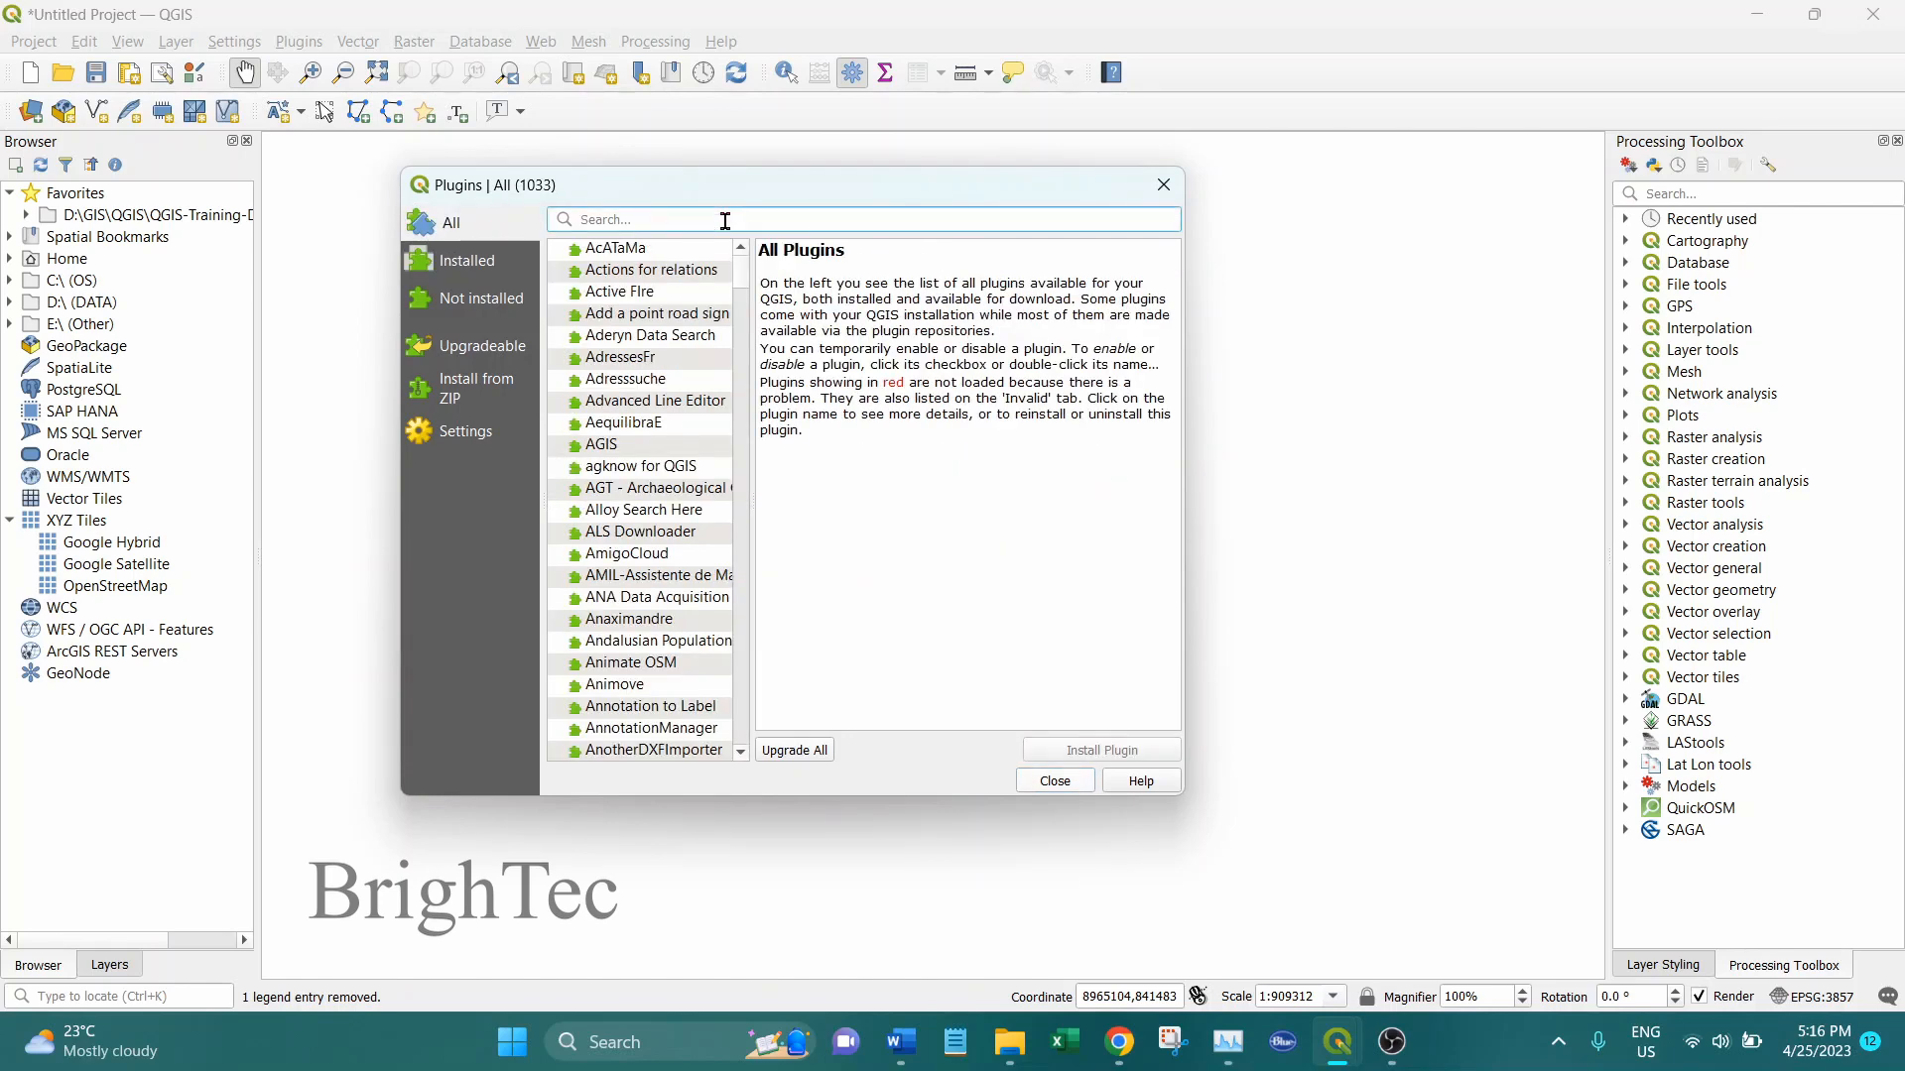
pyautogui.write('Quick')
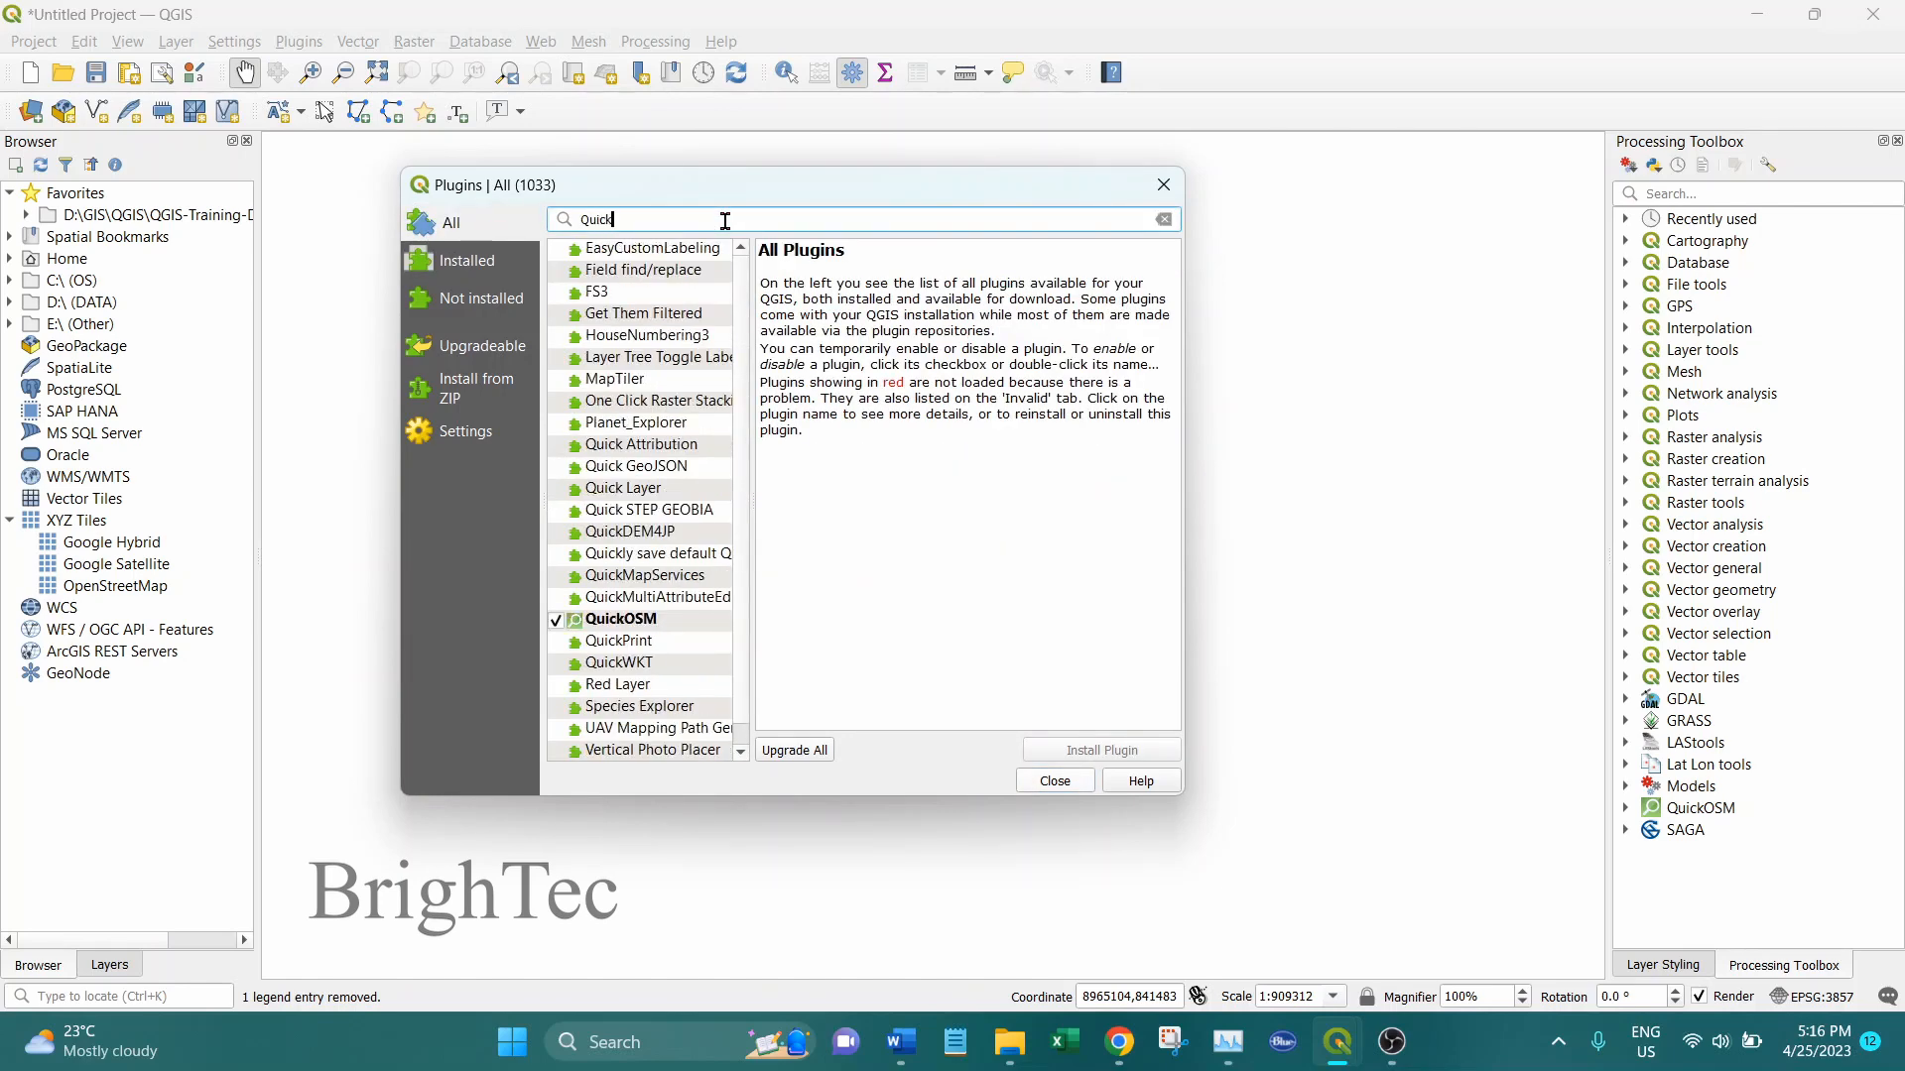
pyautogui.write('map')
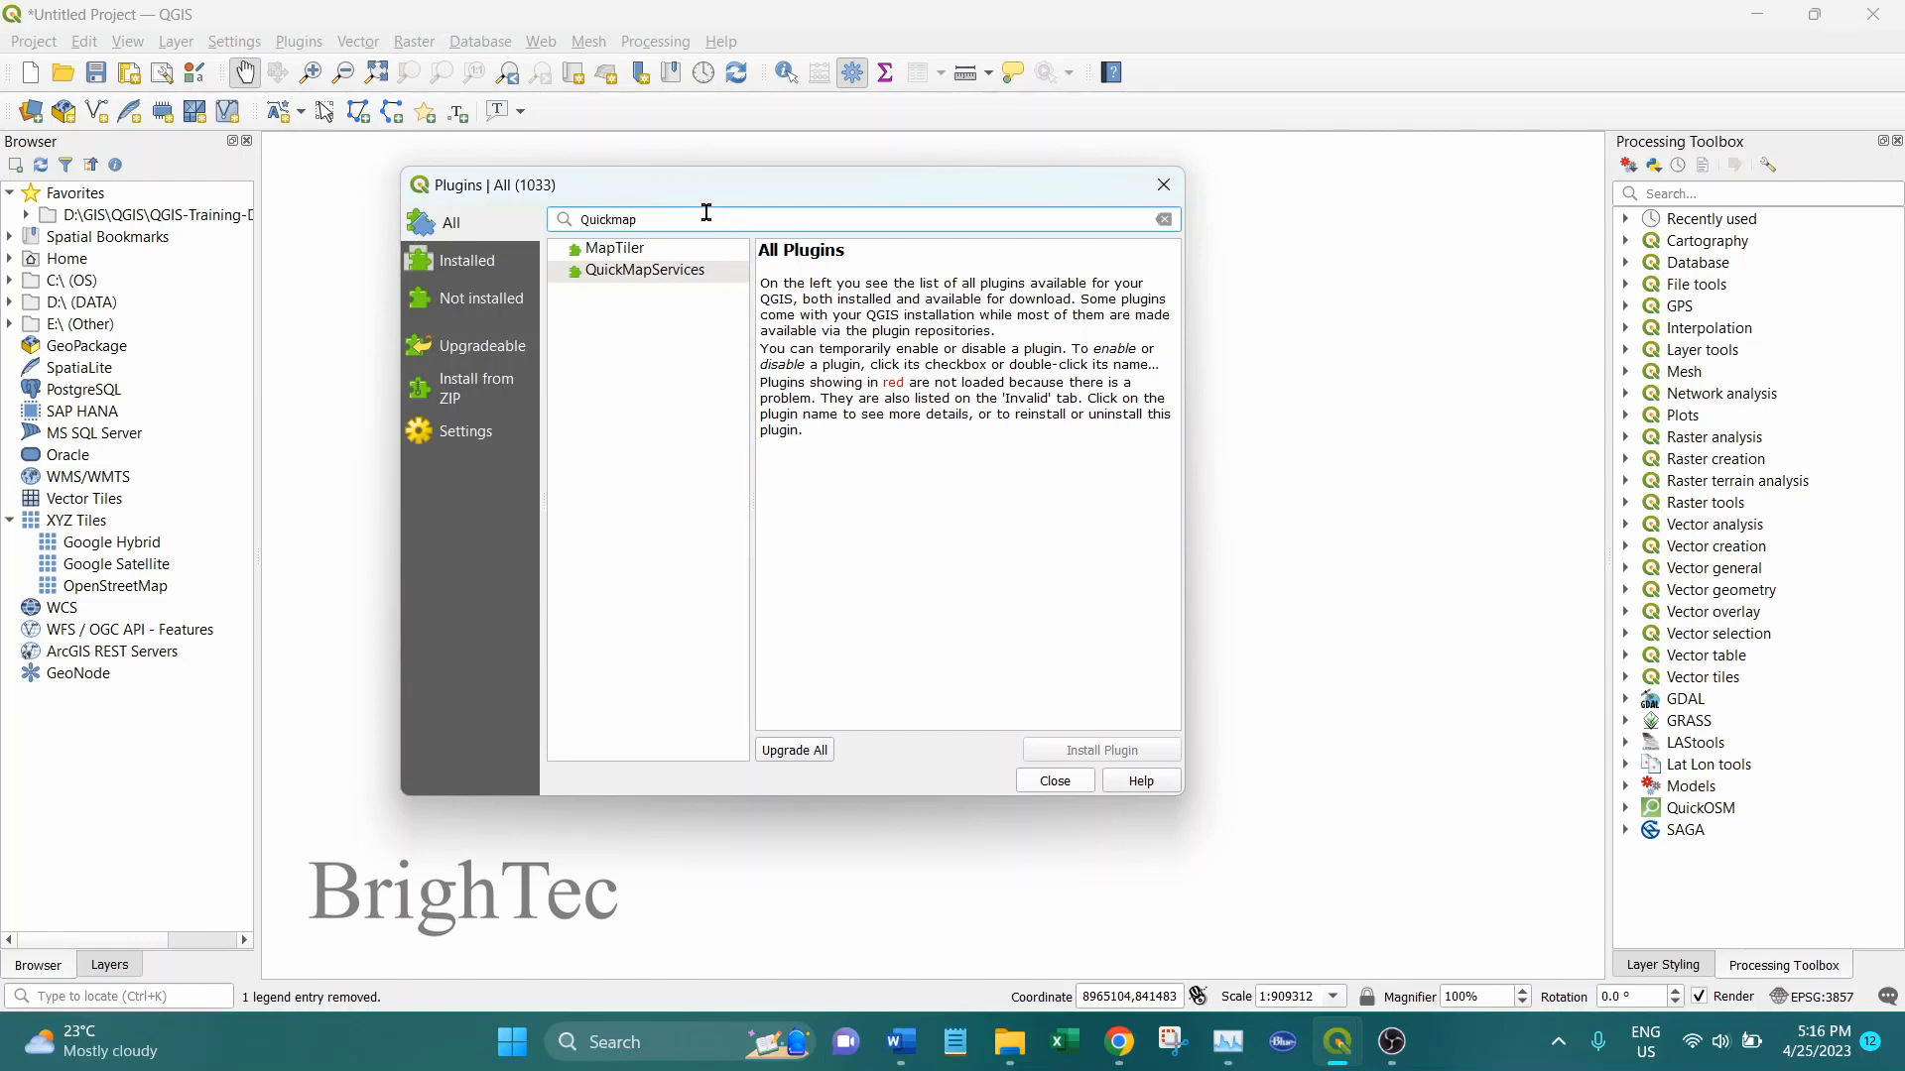
pyautogui.click(694, 280)
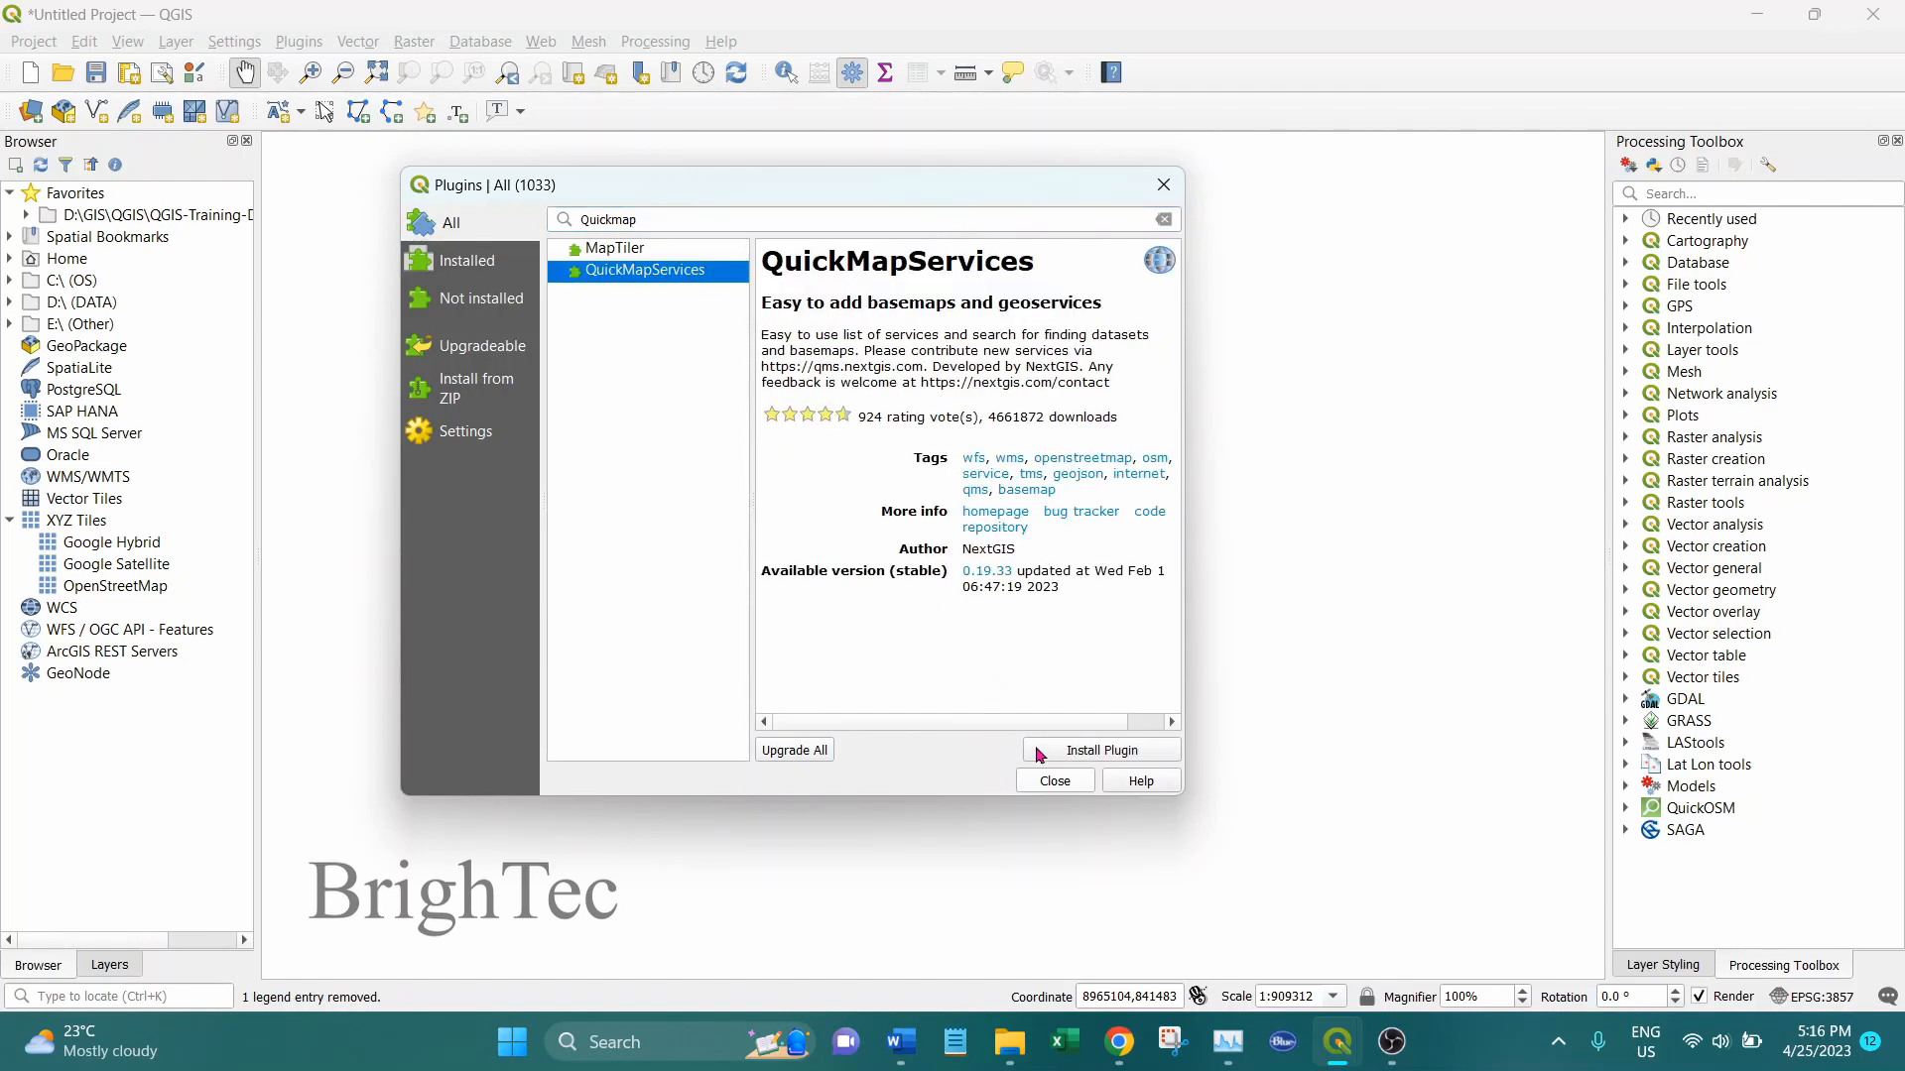
pyautogui.click(1134, 761)
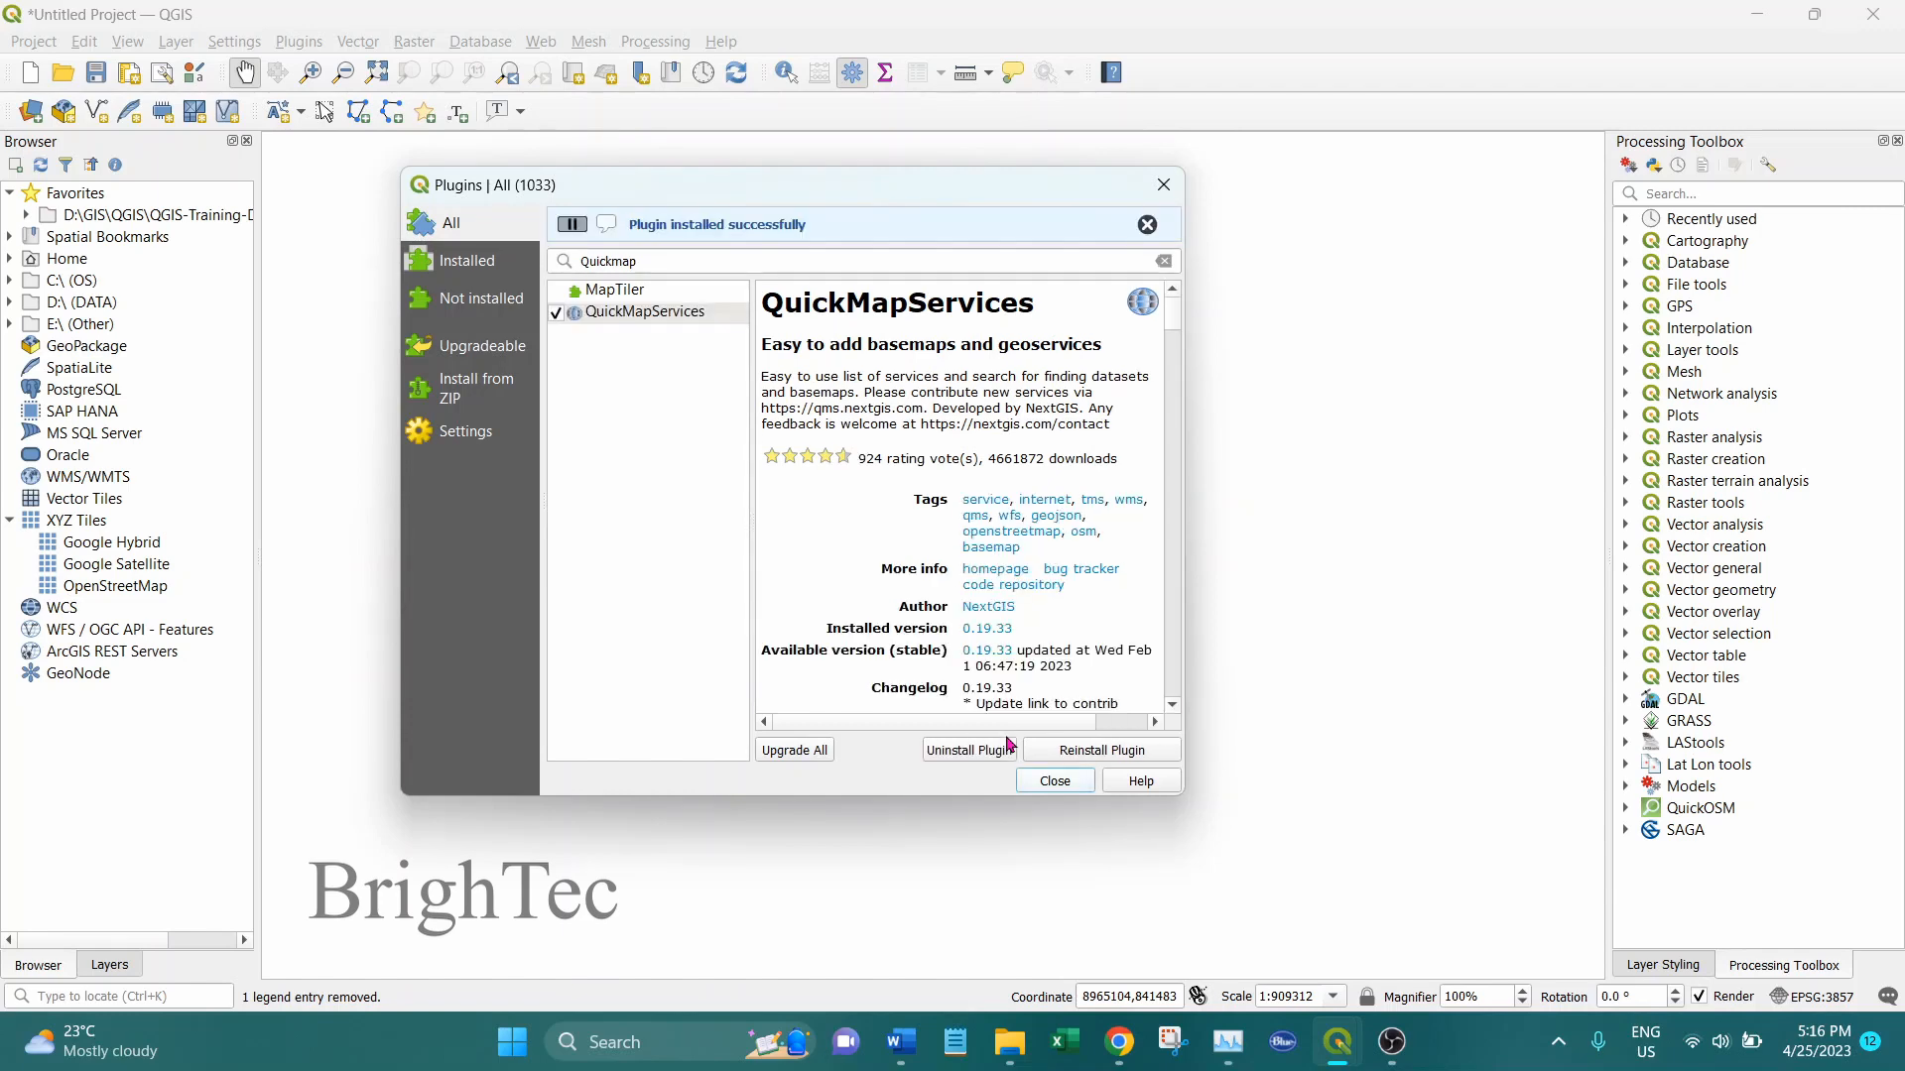
# Step: Check that QuickMapServices is listed and enabled among the installed plugins, and close the plugin manager
pyautogui.click(471, 264)
pyautogui.click(694, 303)
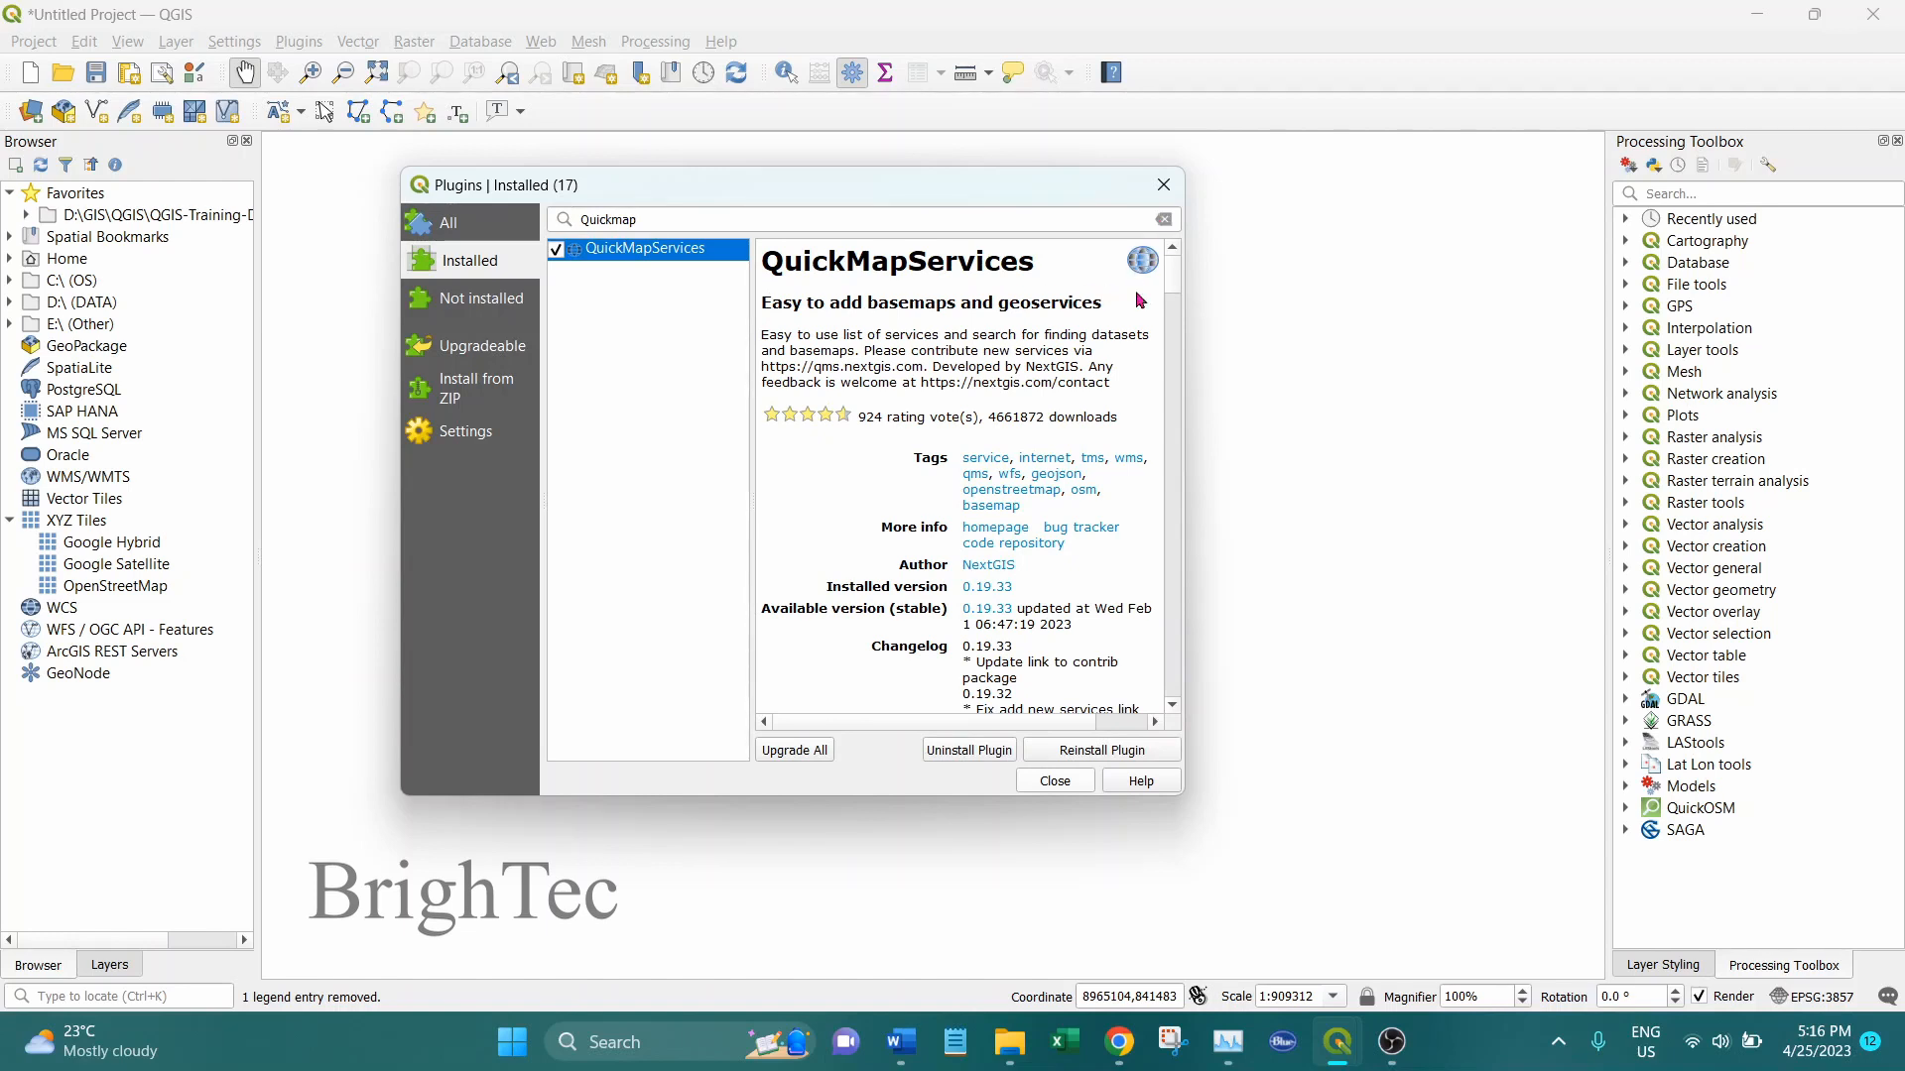
pyautogui.click(1055, 782)
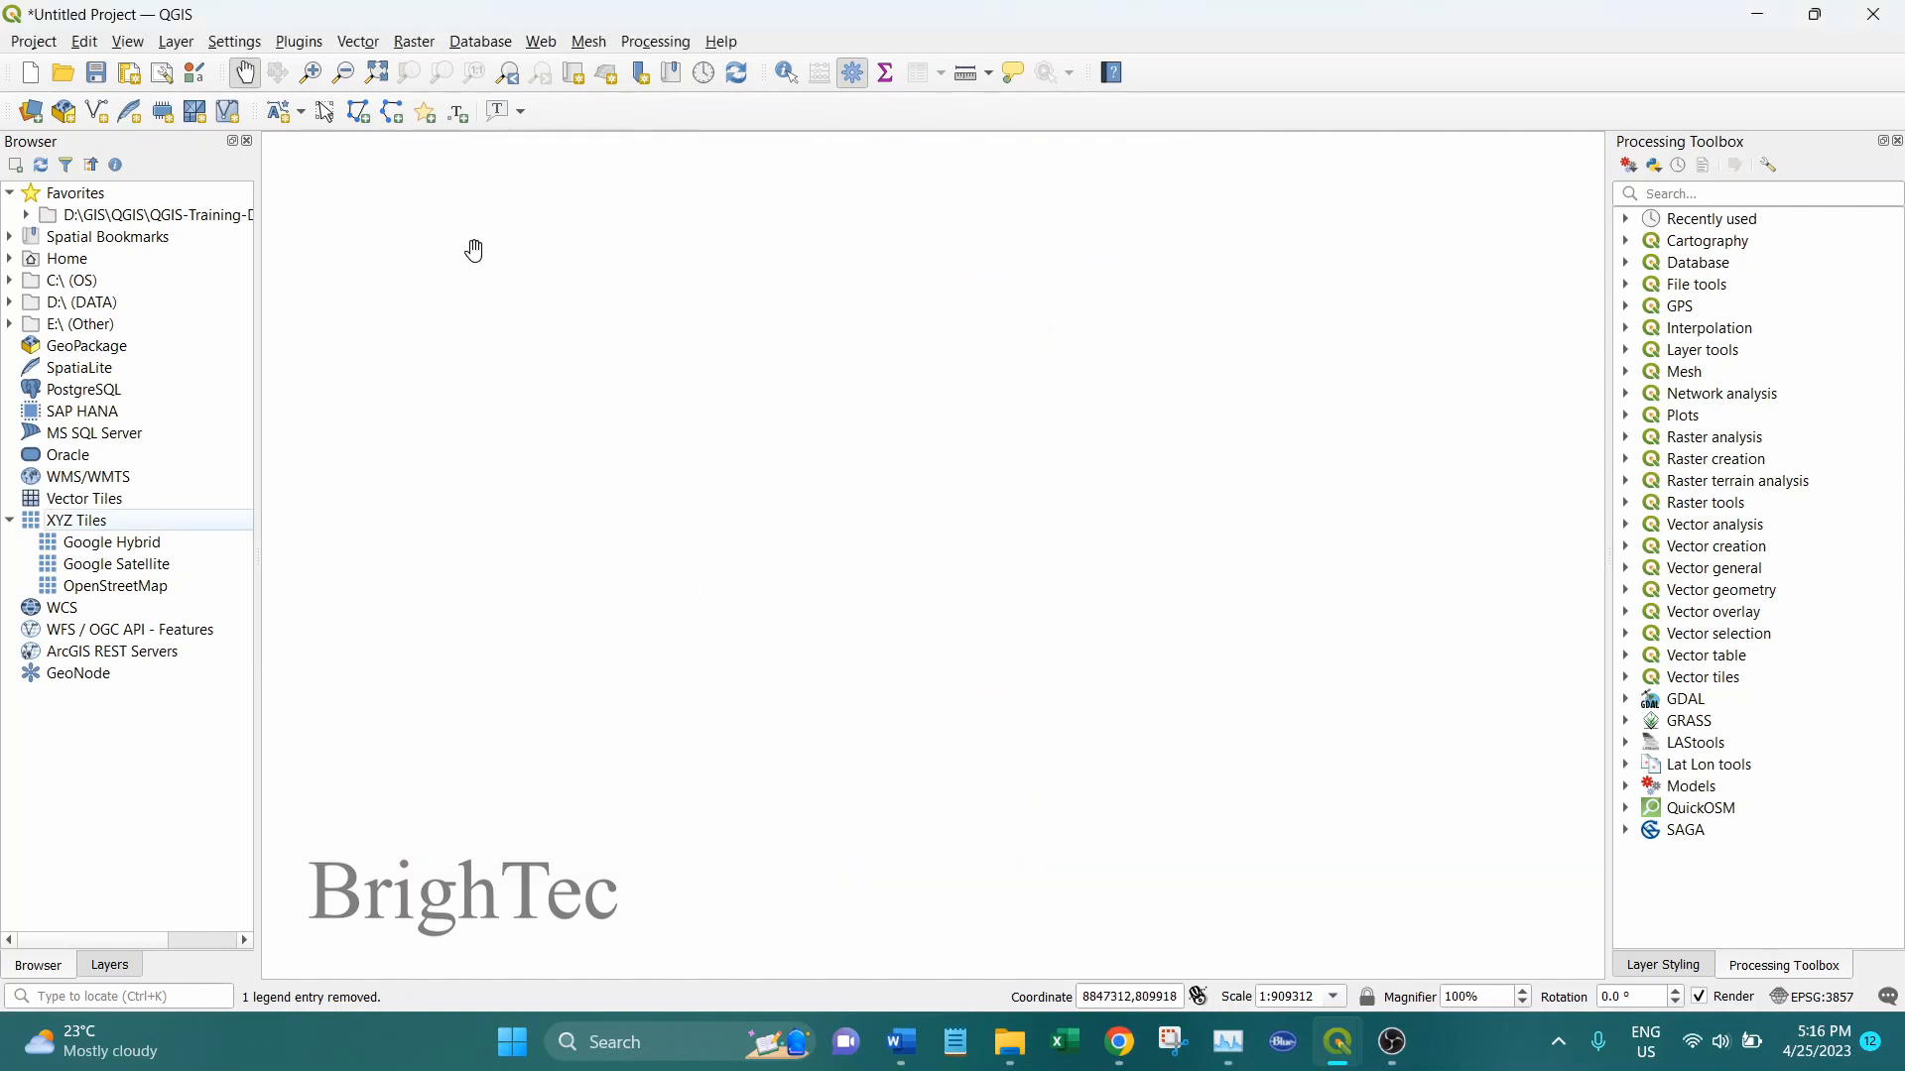
# Step: Download the contributed services pack from the More services settings of QuickMapServices
pyautogui.click(541, 45)
pyautogui.moveTo(547, 55)
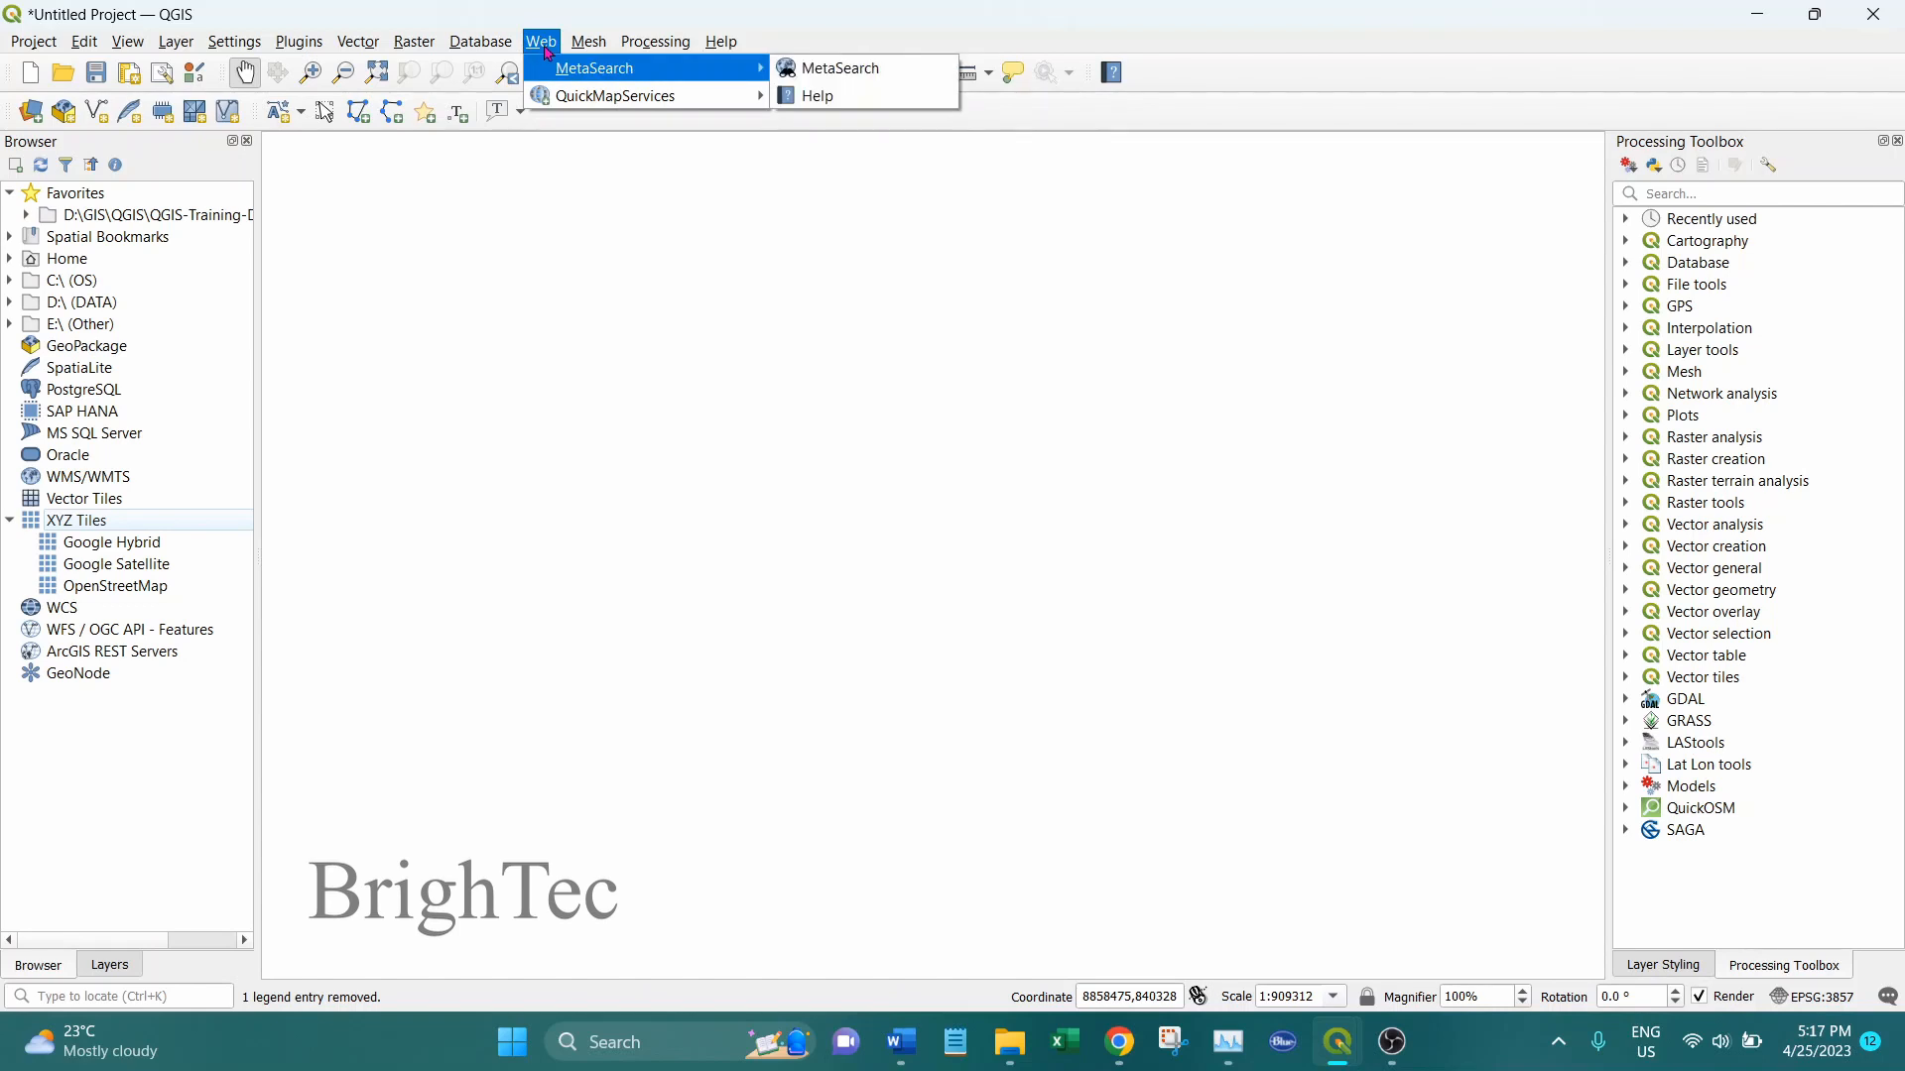
pyautogui.moveTo(555, 100)
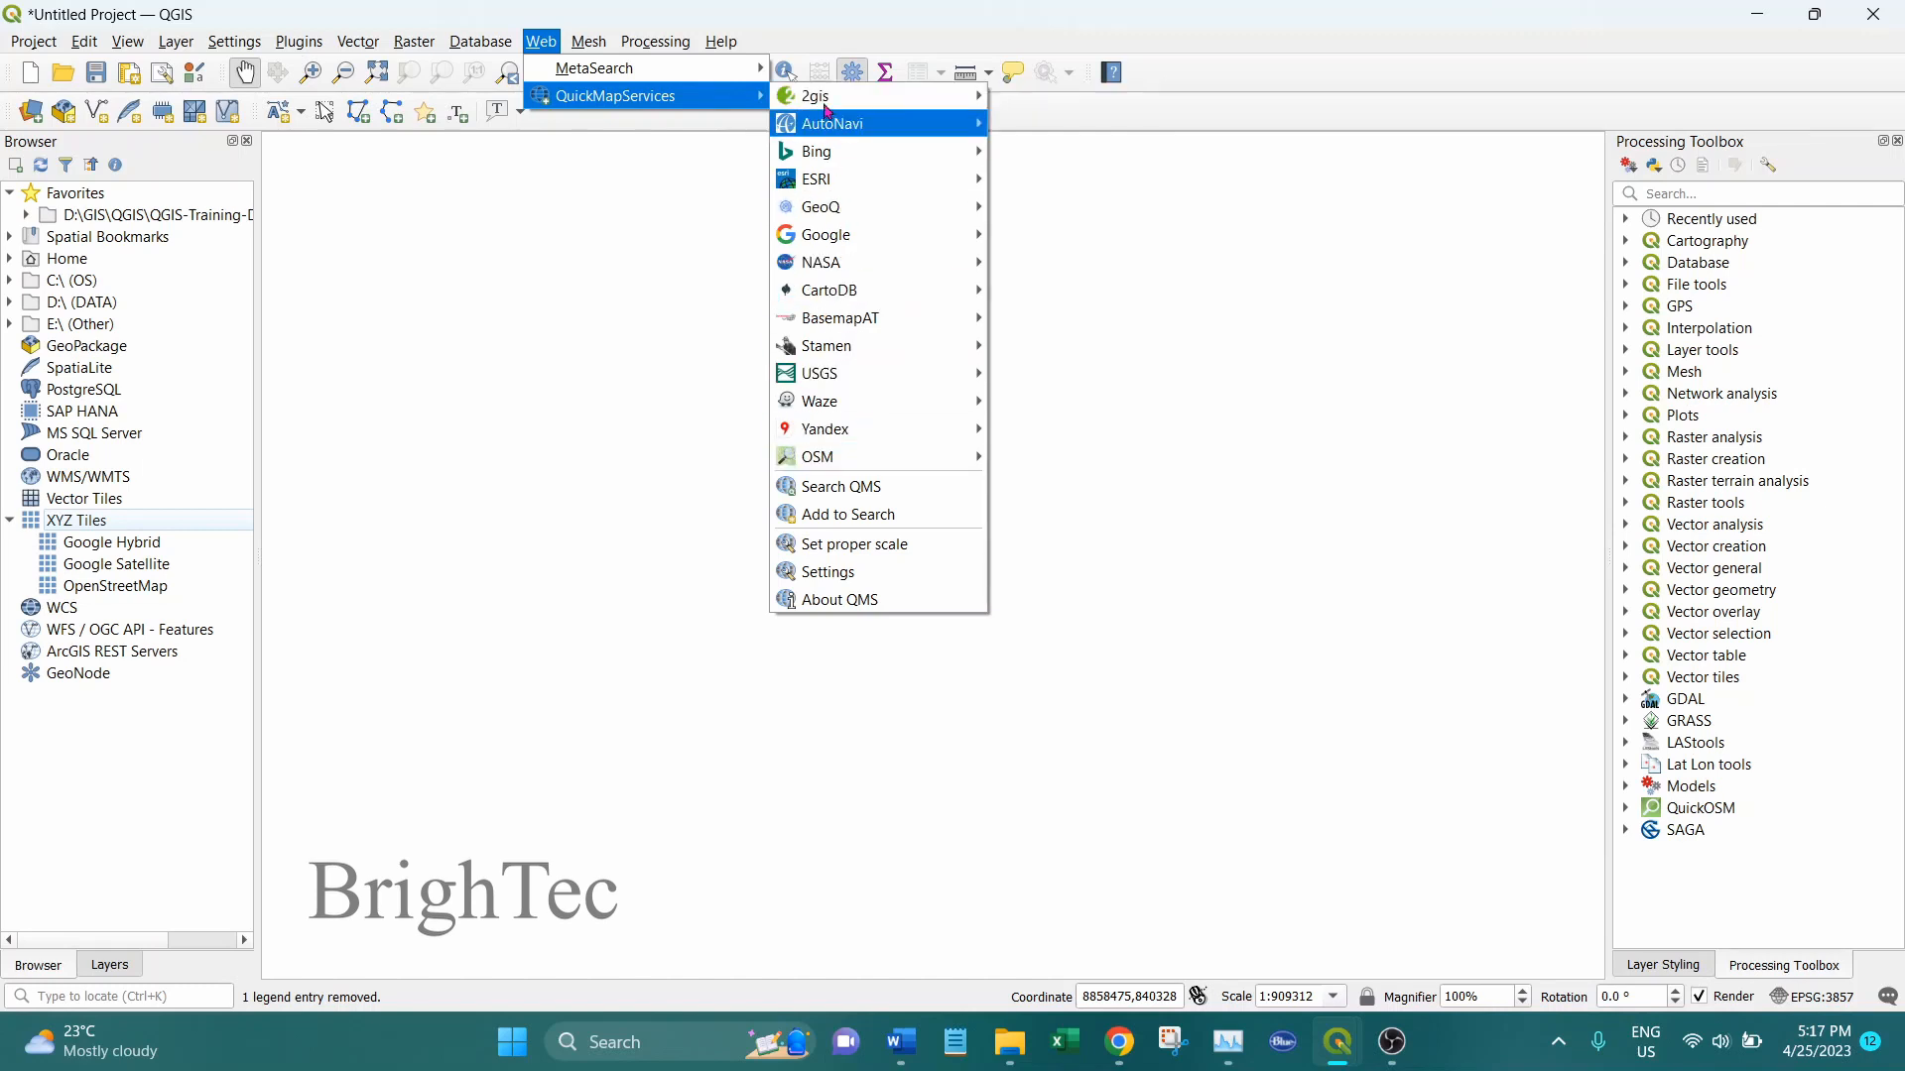
pyautogui.moveTo(853, 95)
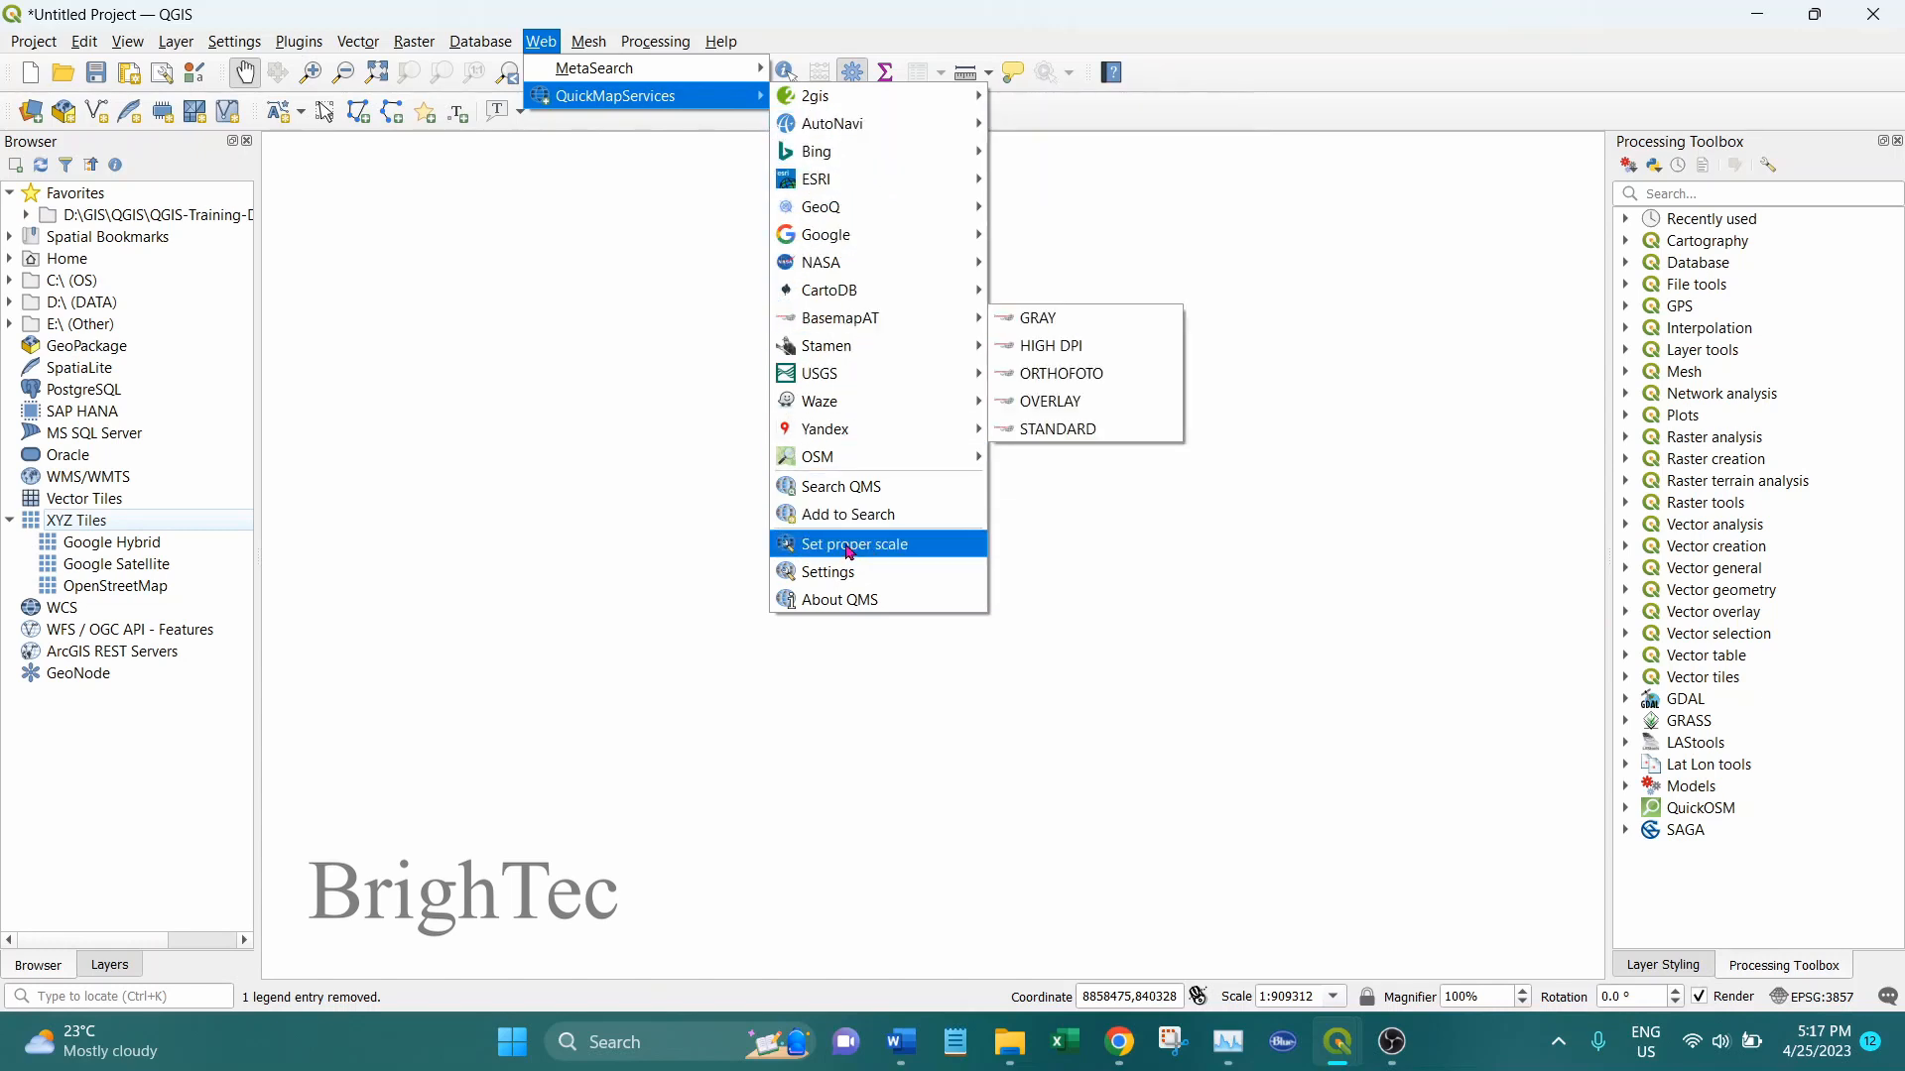
pyautogui.click(853, 577)
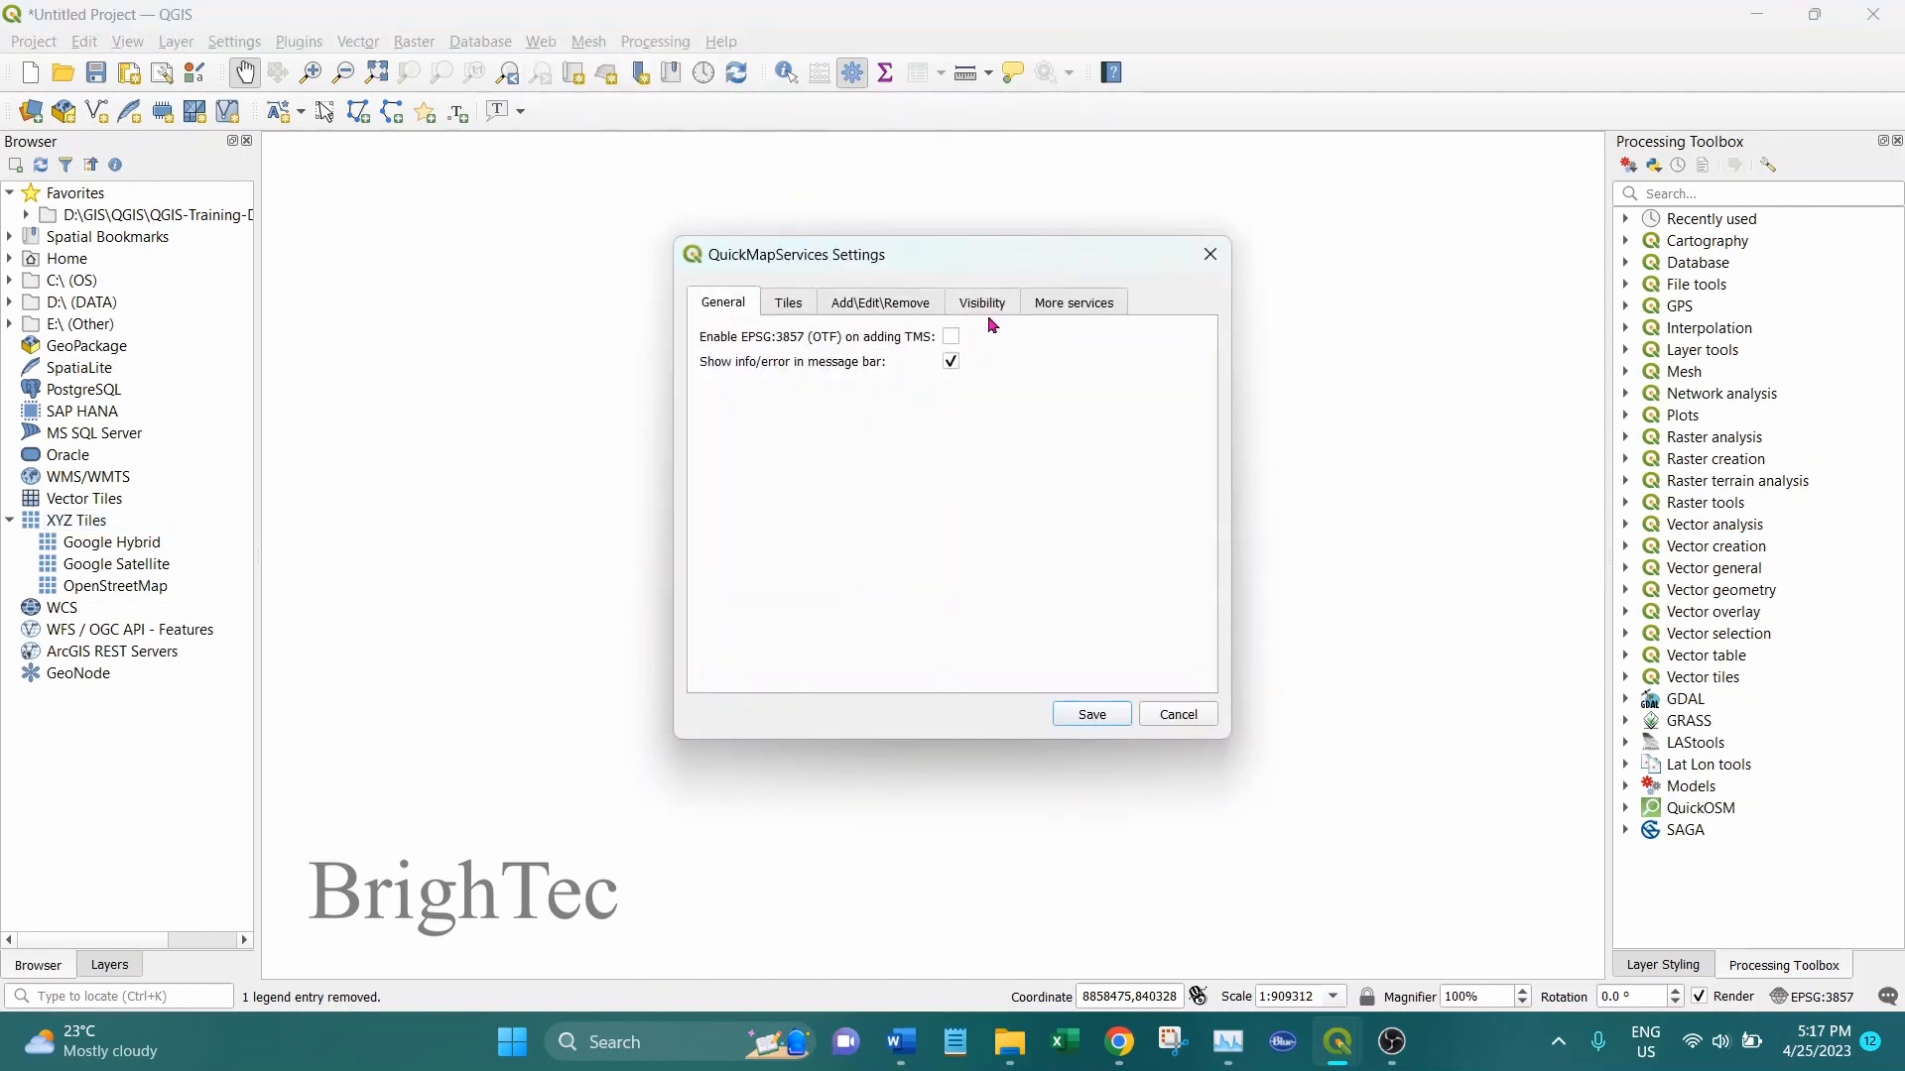
pyautogui.click(1082, 303)
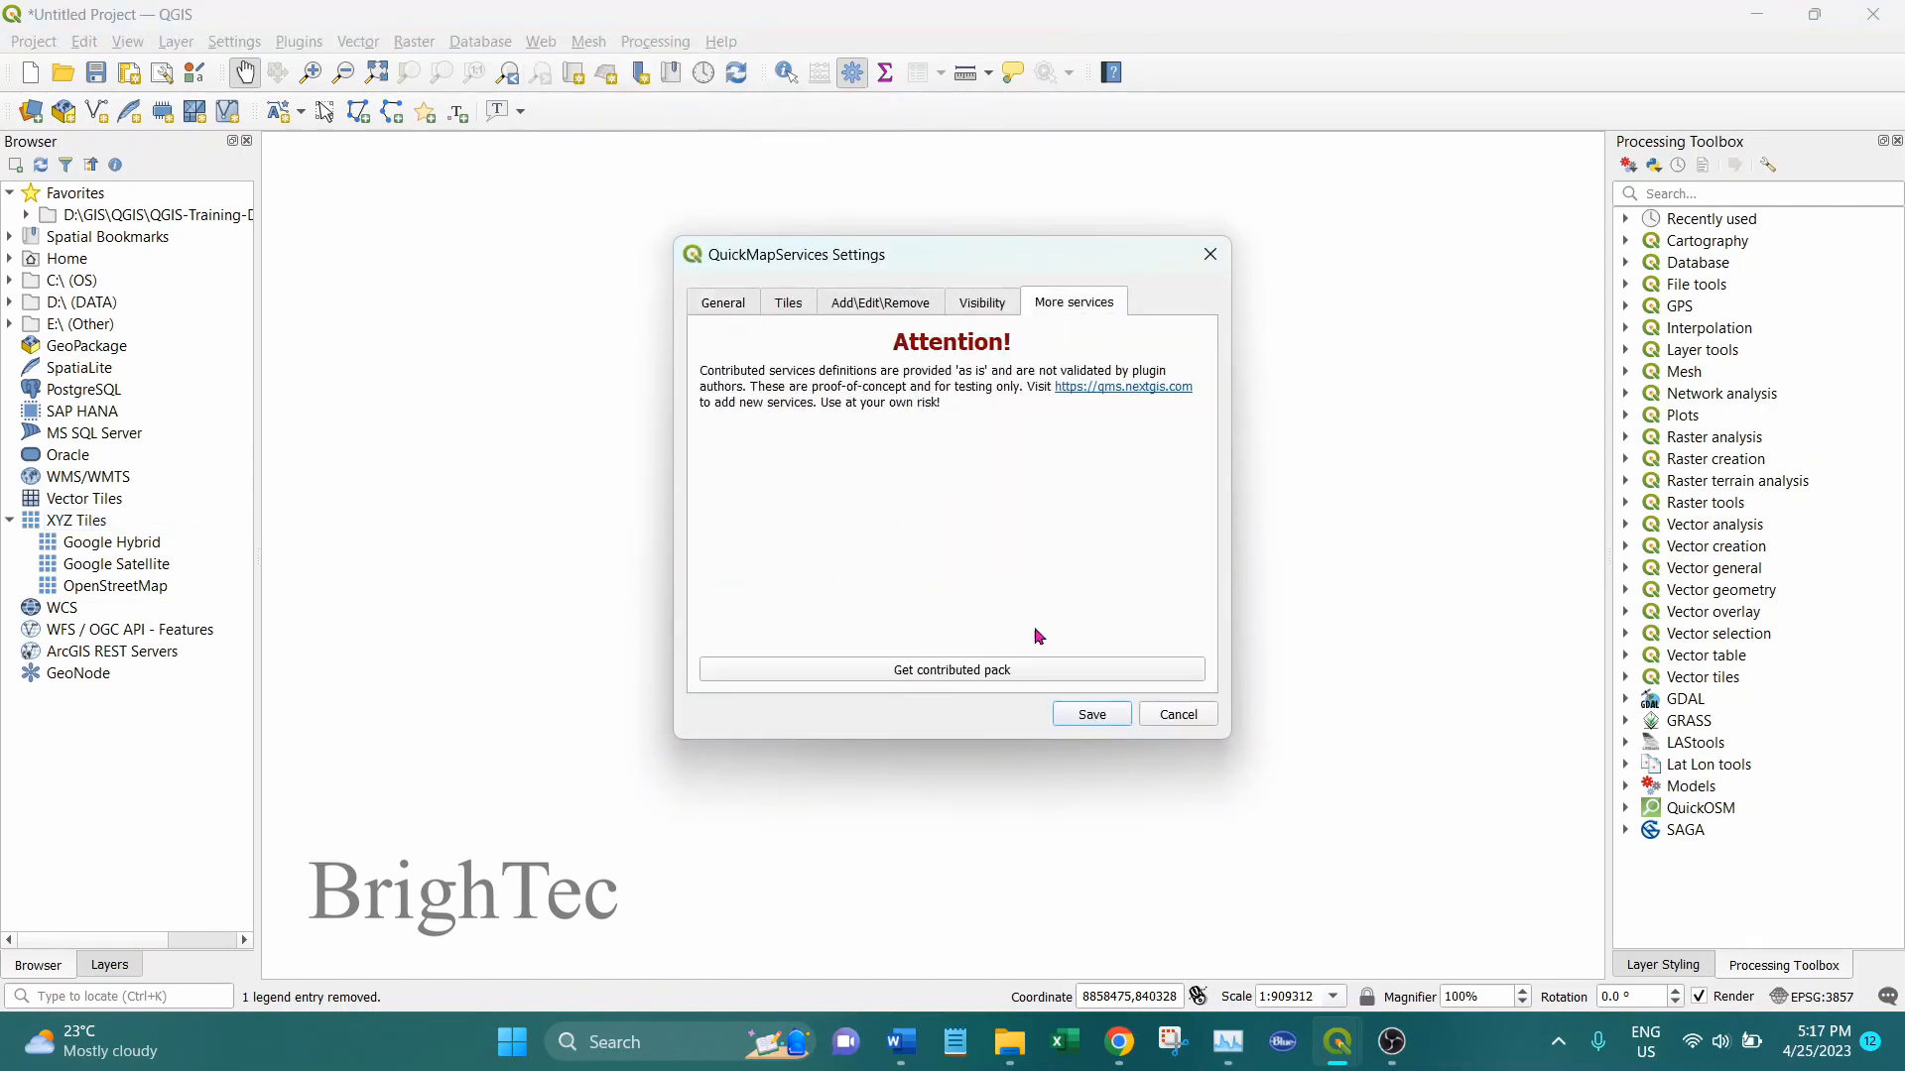
pyautogui.click(976, 671)
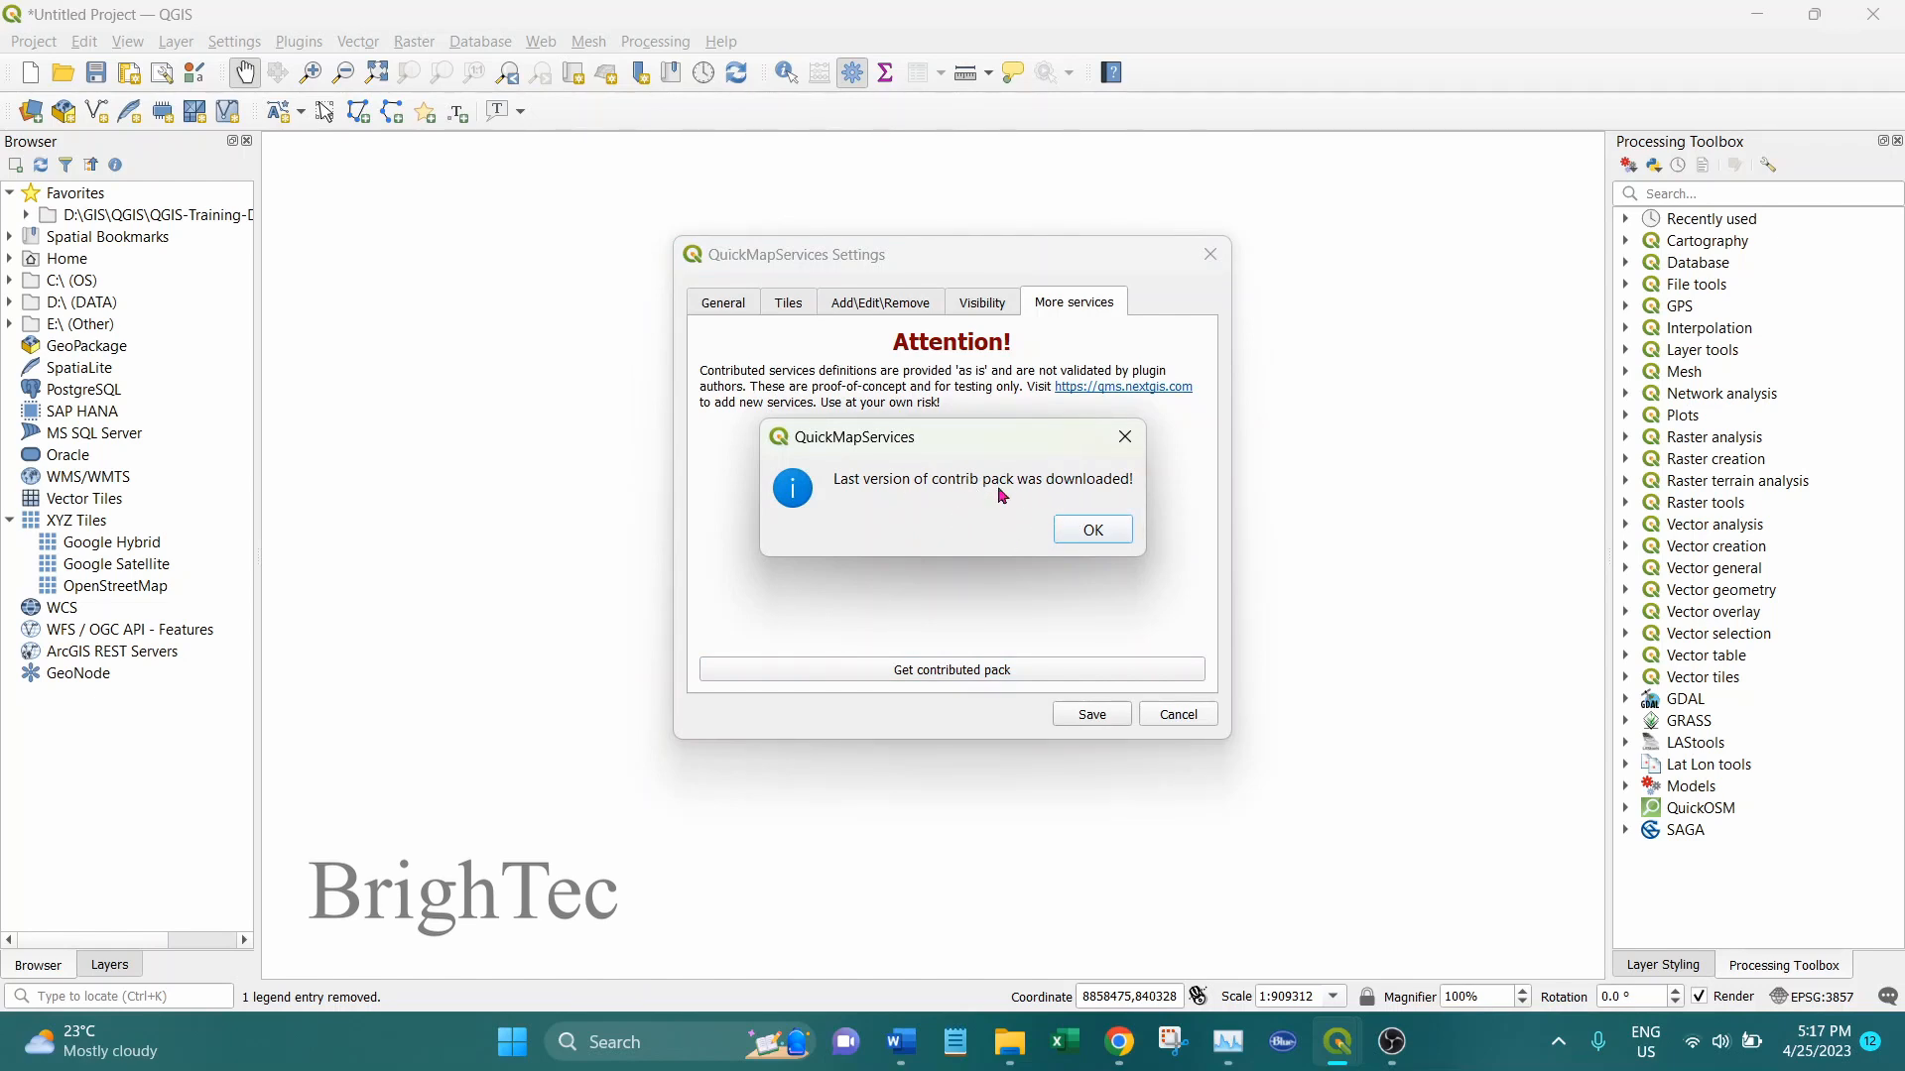
# Step: Save the QuickMapServices settings and add the Google Hybrid basemap from the plugin's Google services
pyautogui.click(1091, 530)
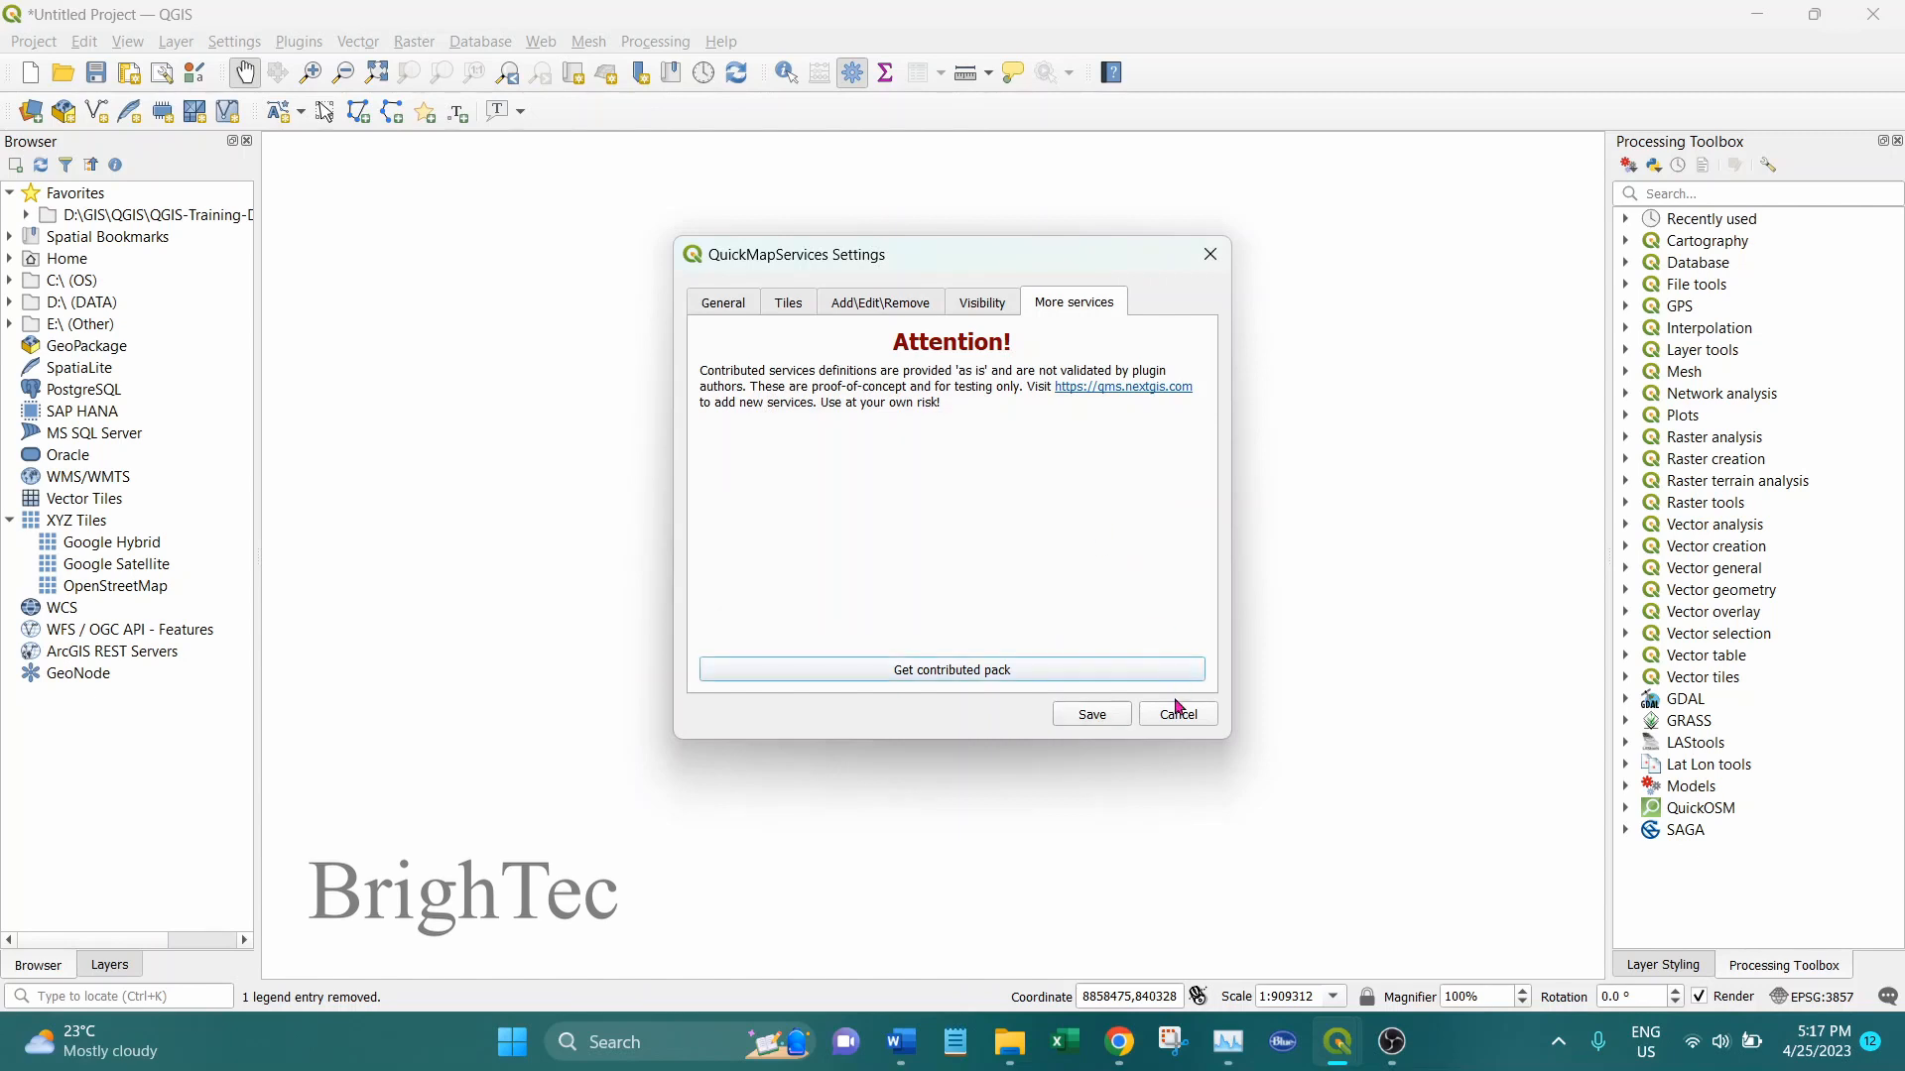
pyautogui.click(1092, 715)
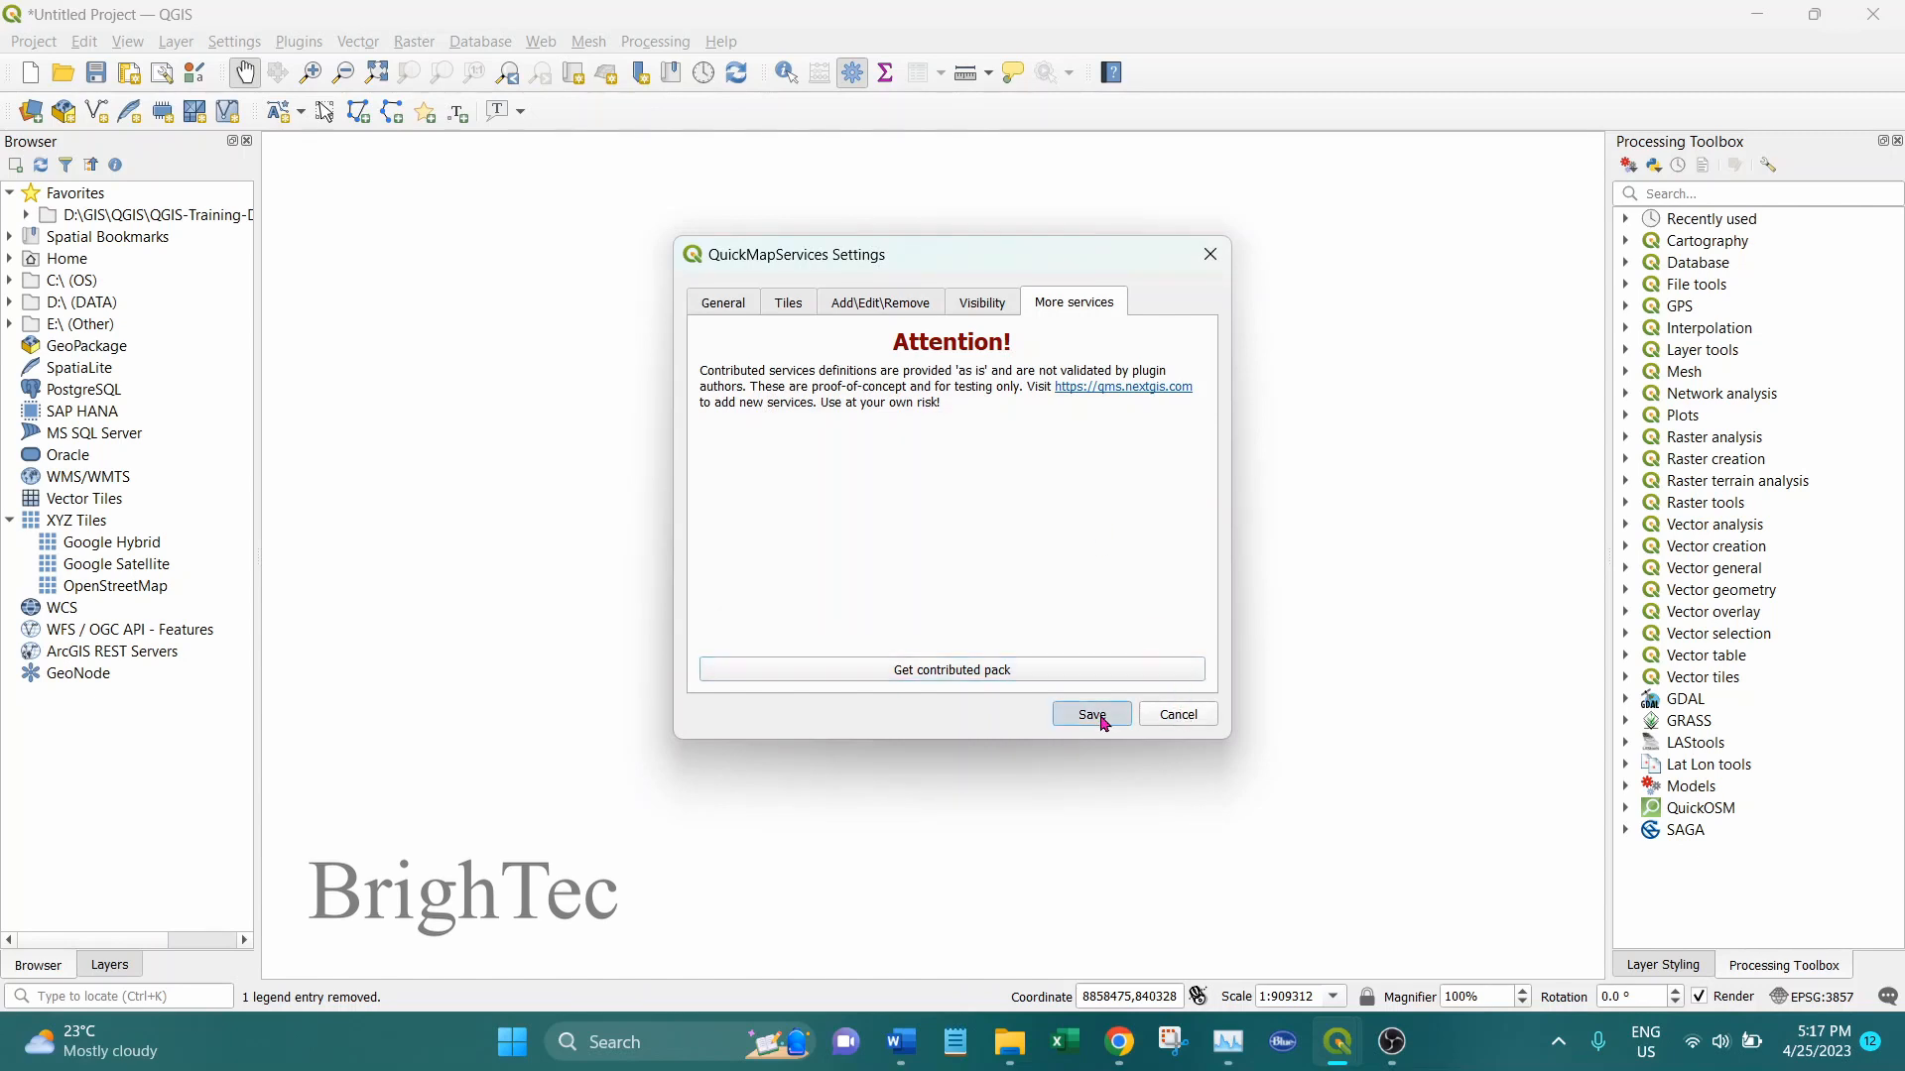
pyautogui.click(553, 44)
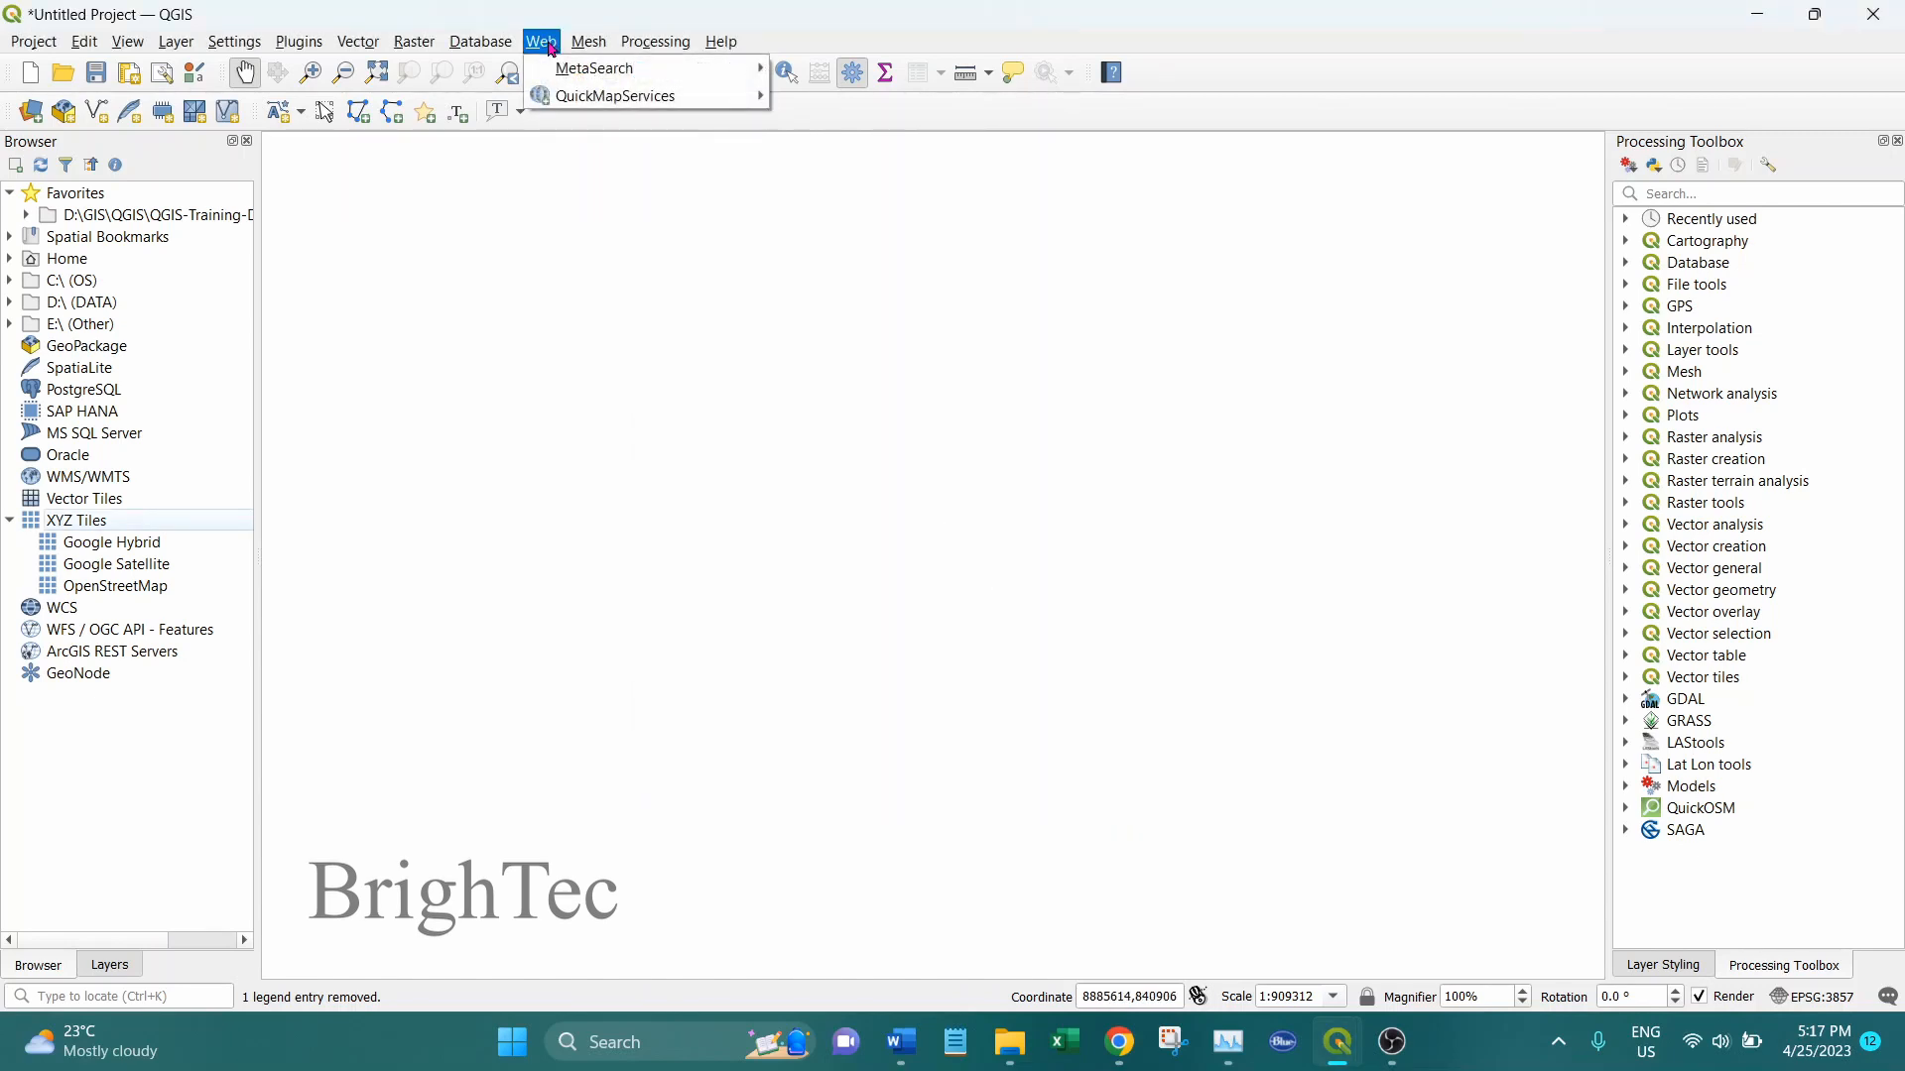
pyautogui.moveTo(576, 102)
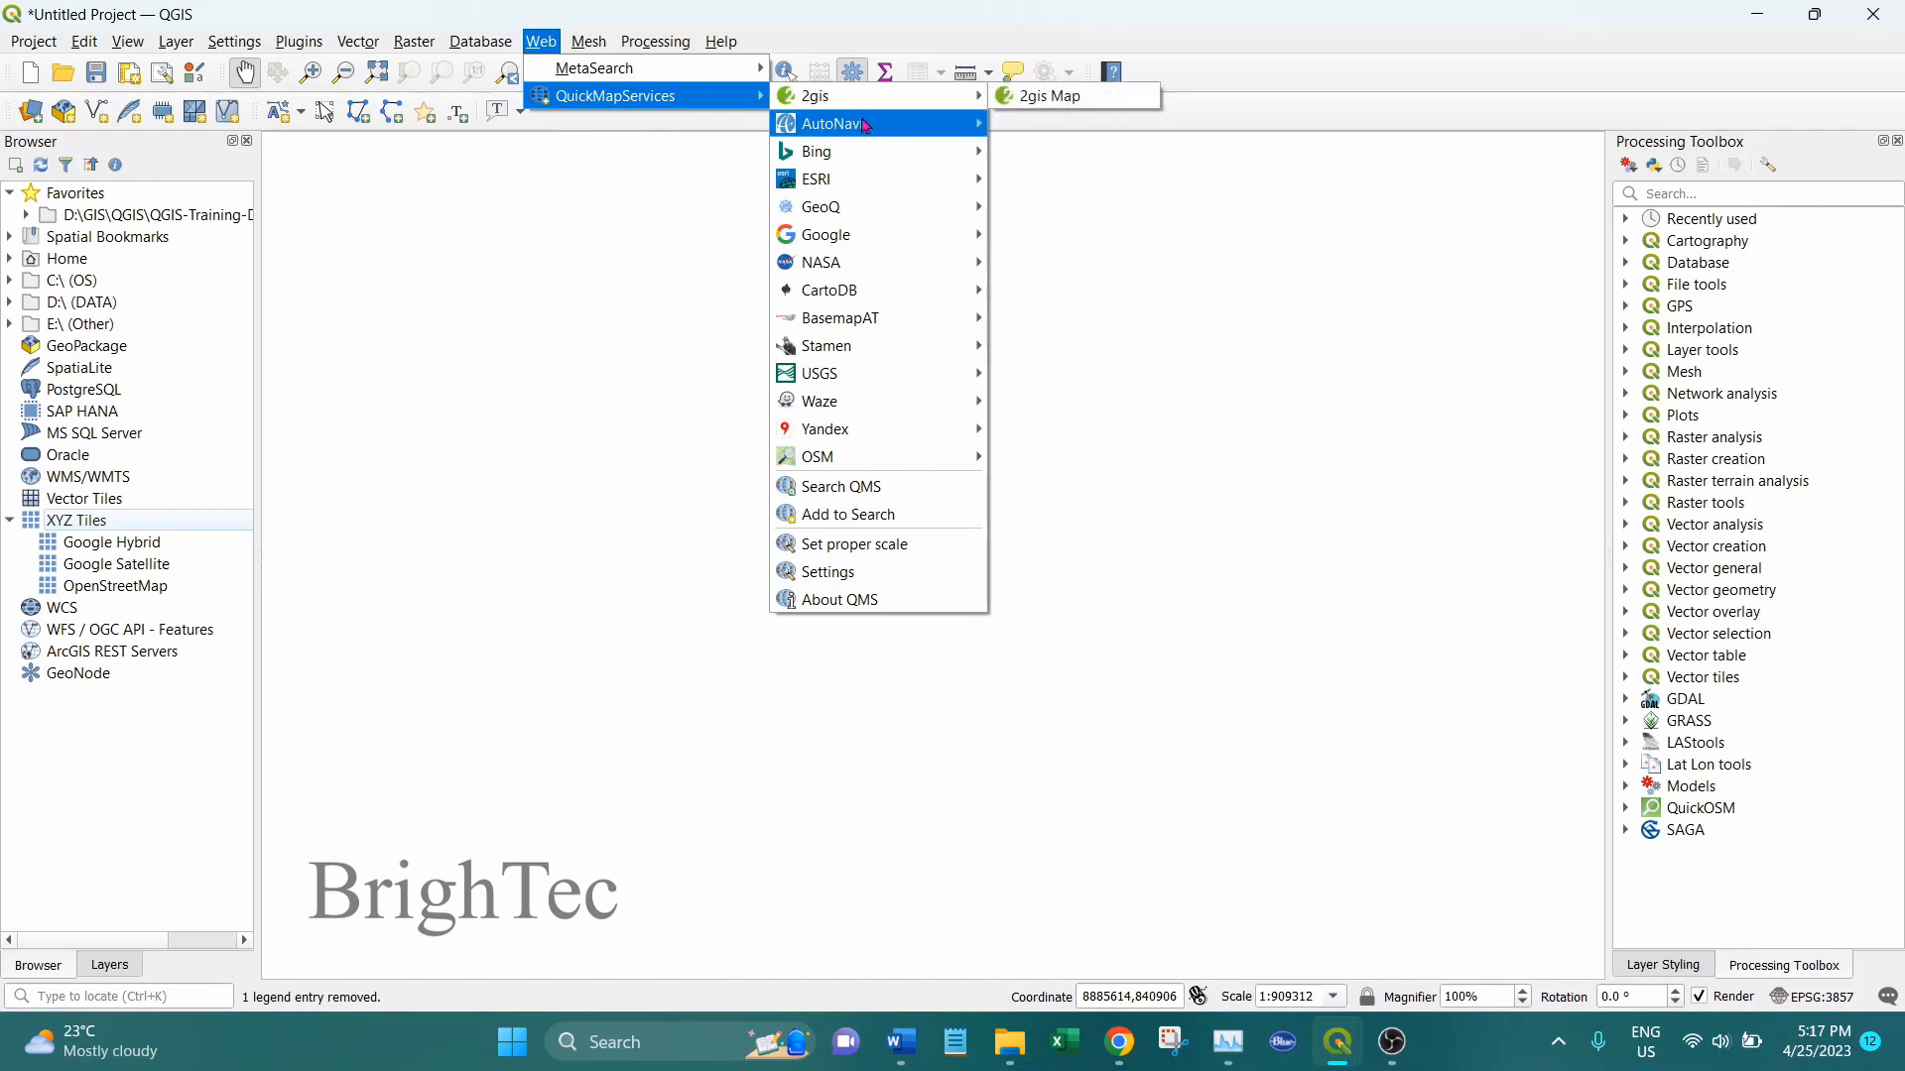
pyautogui.moveTo(867, 147)
pyautogui.moveTo(882, 203)
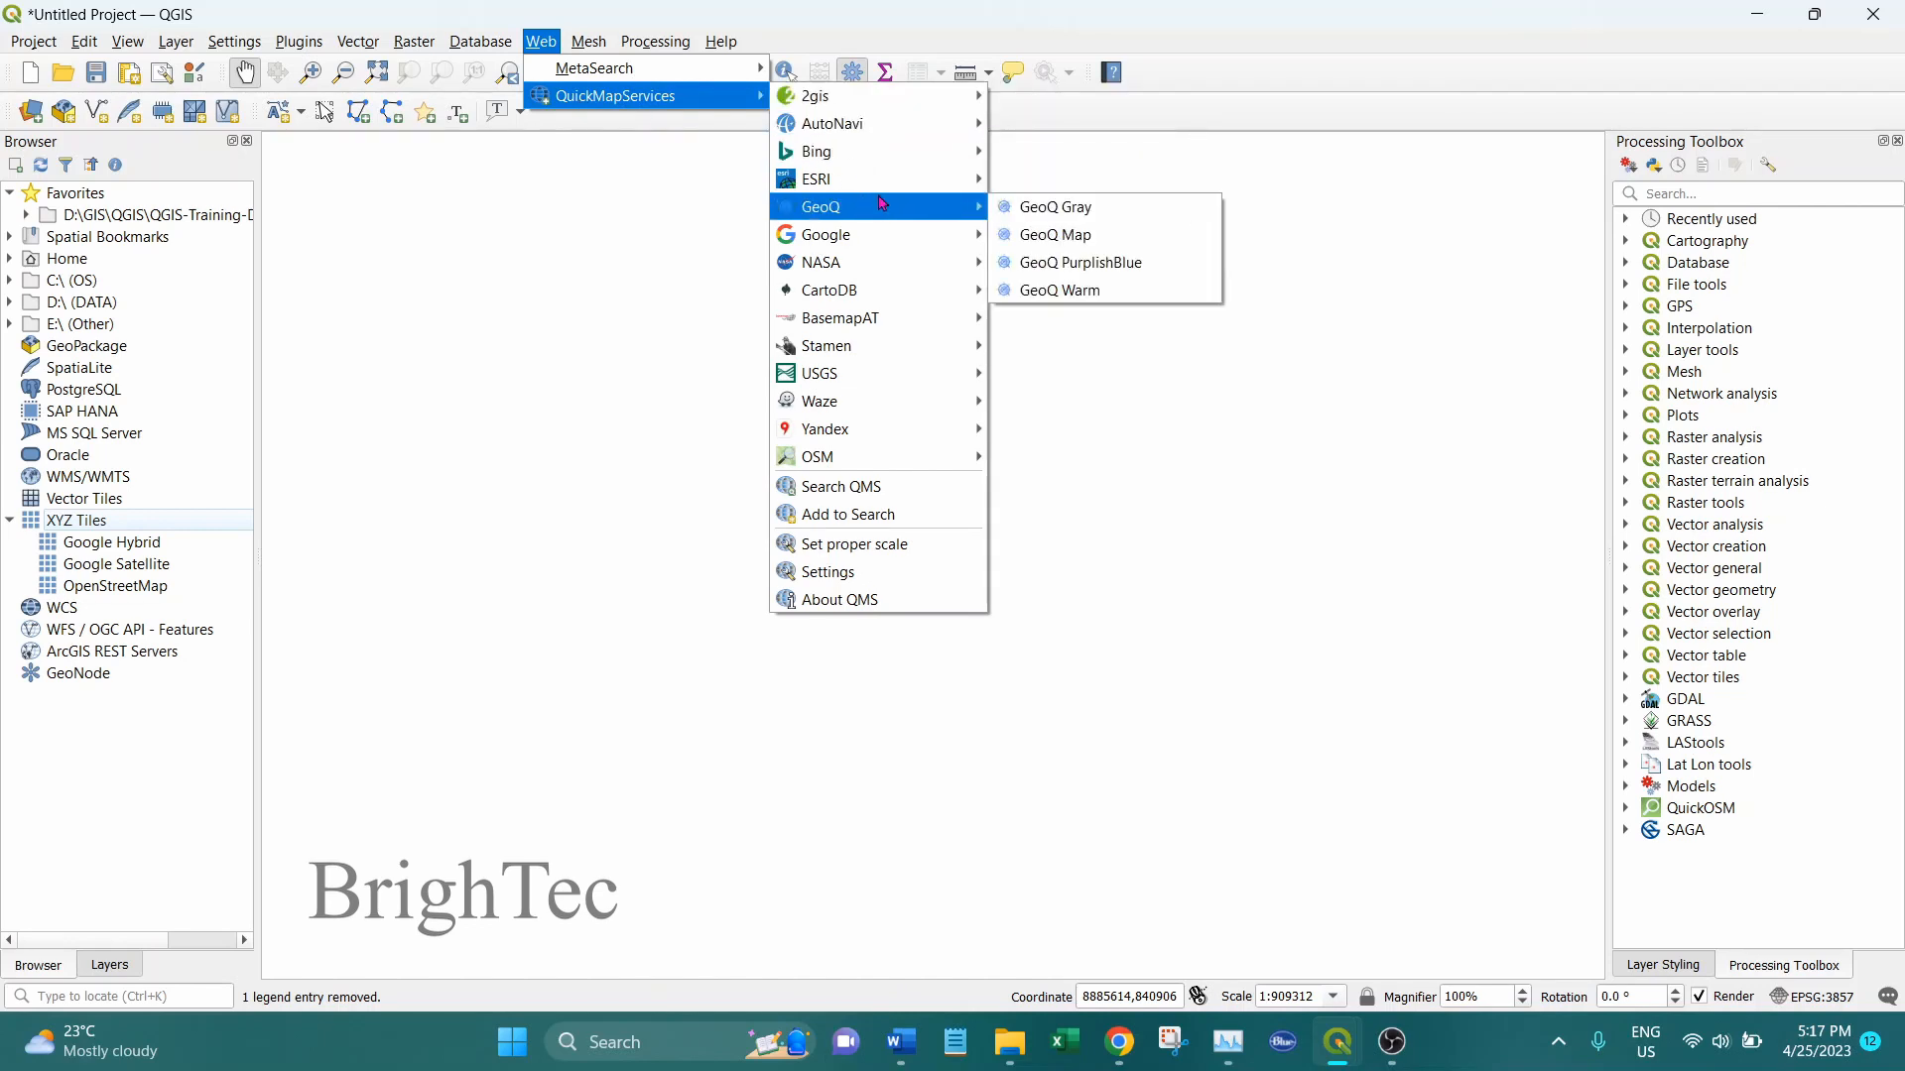
pyautogui.moveTo(851, 248)
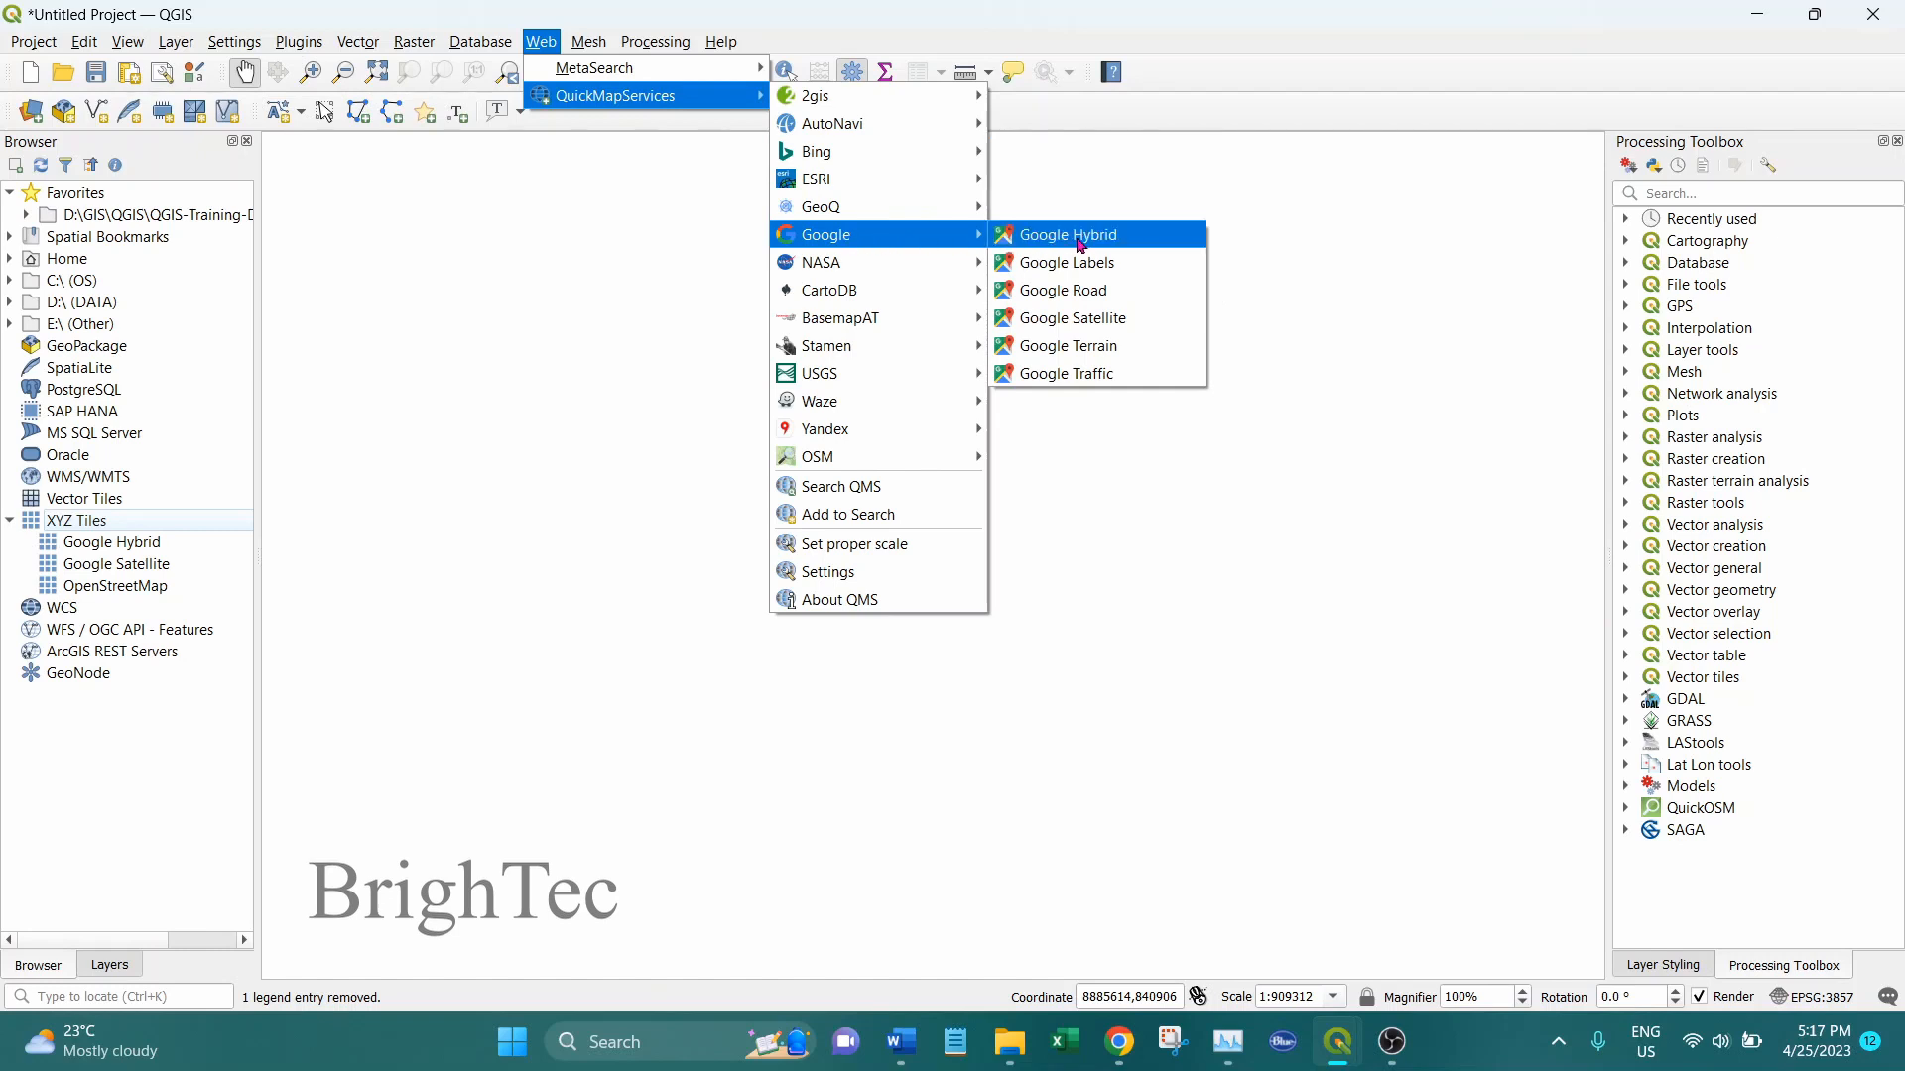
pyautogui.click(1130, 245)
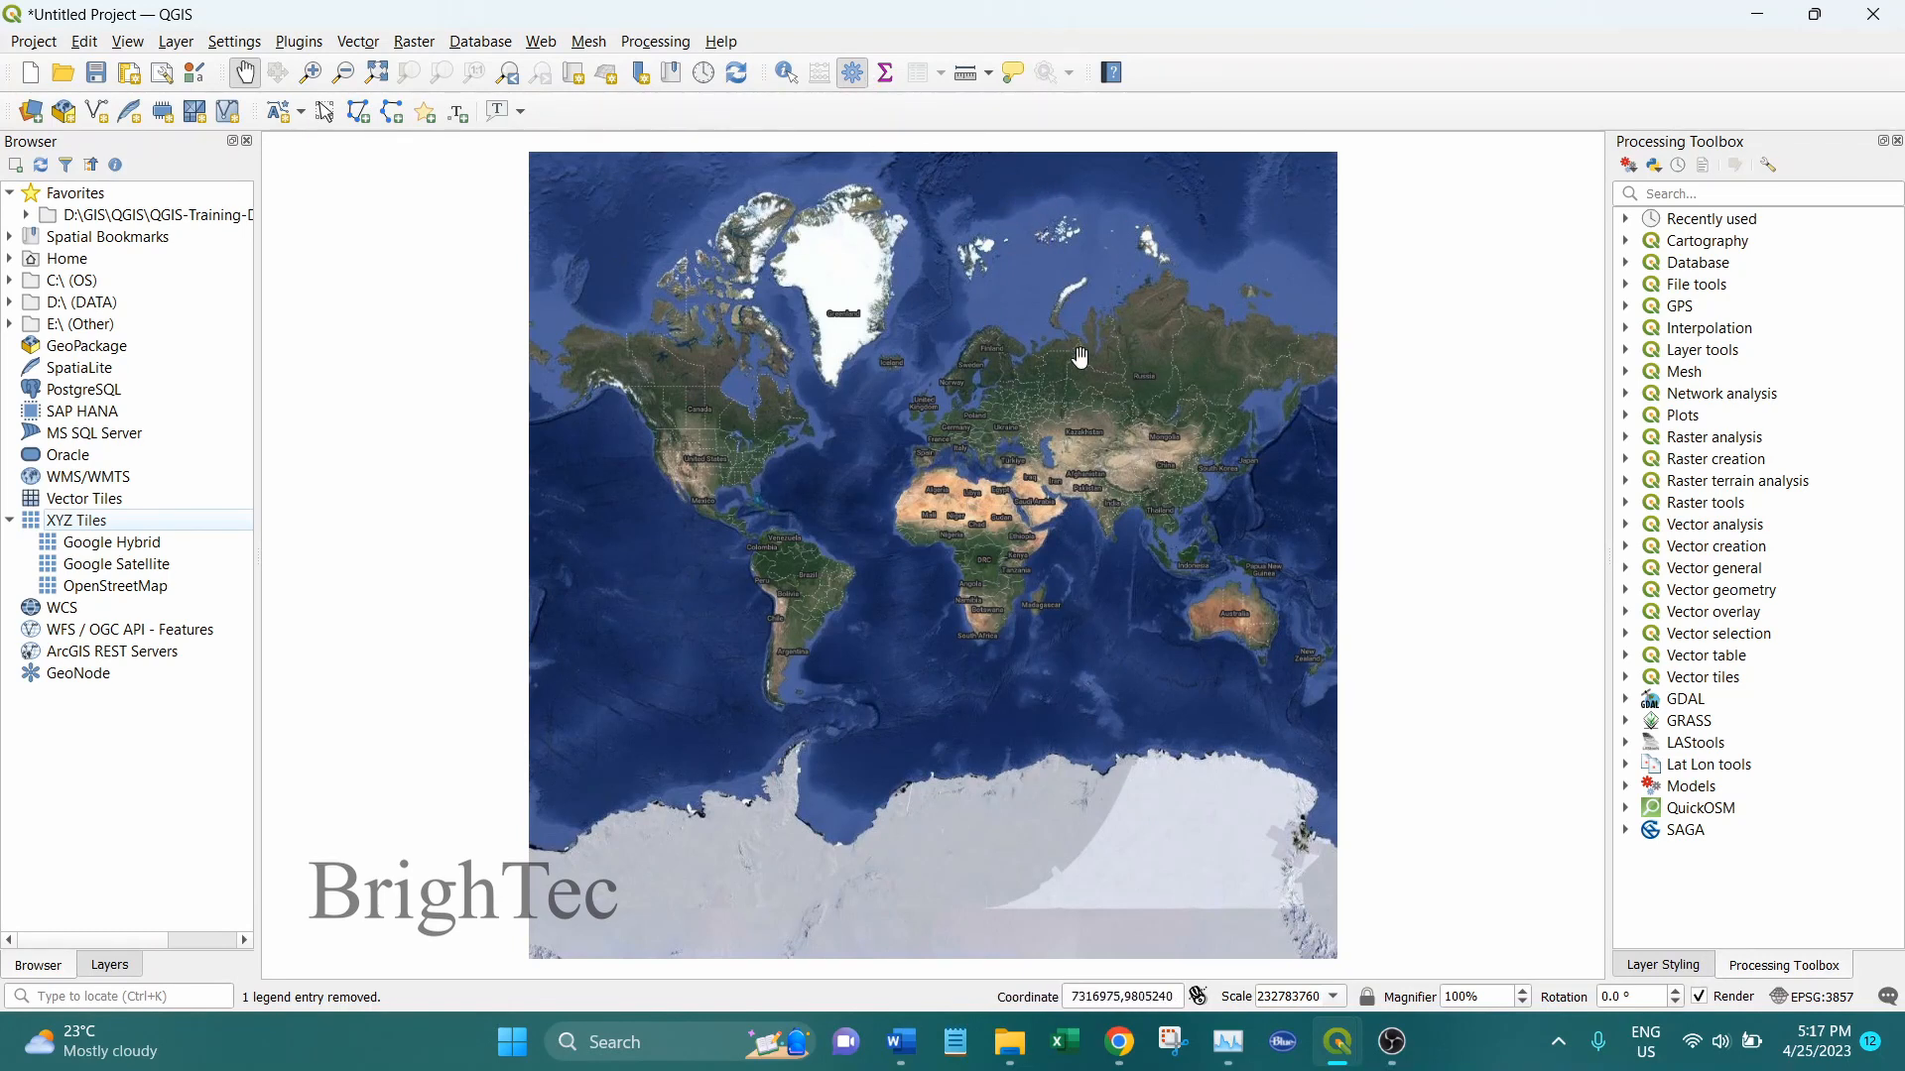
# Step: Check the Google Hybrid layer in the layer list by hiding it and showing it again
pyautogui.click(137, 961)
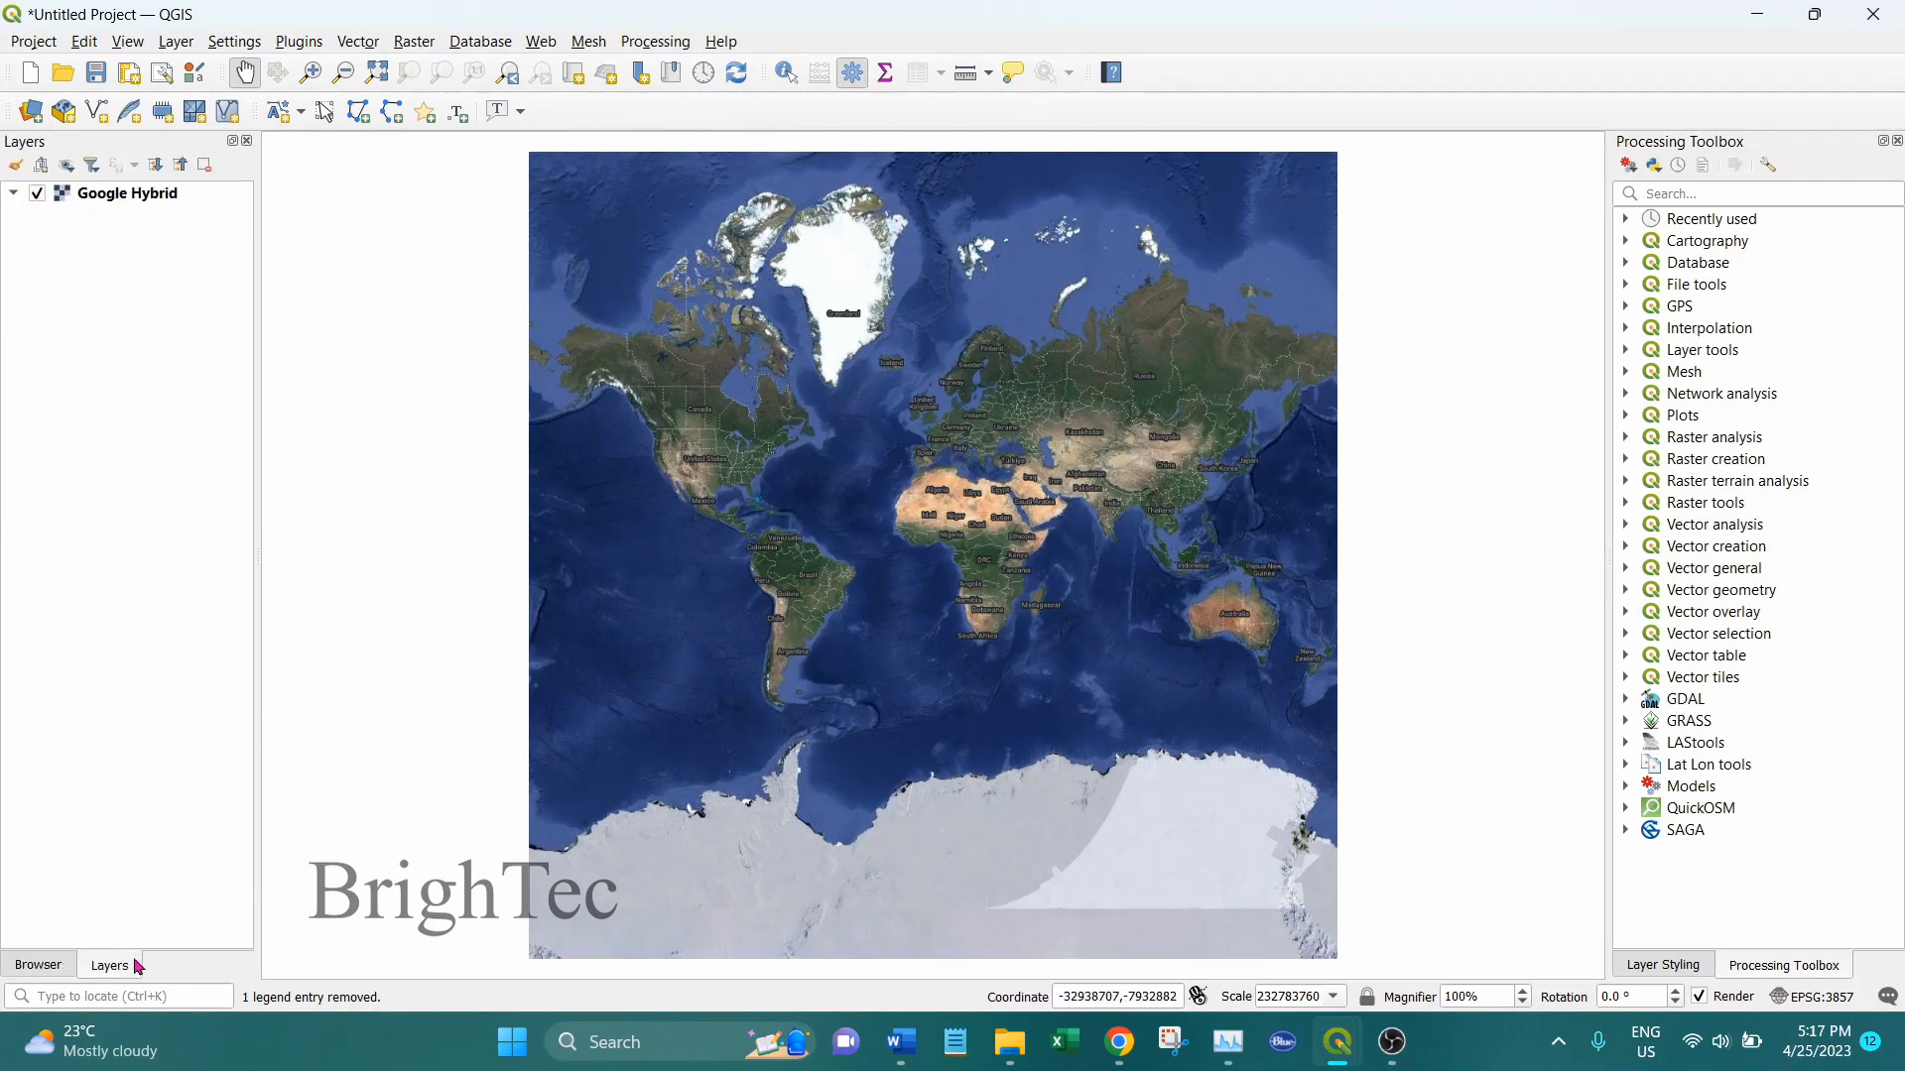
pyautogui.click(37, 194)
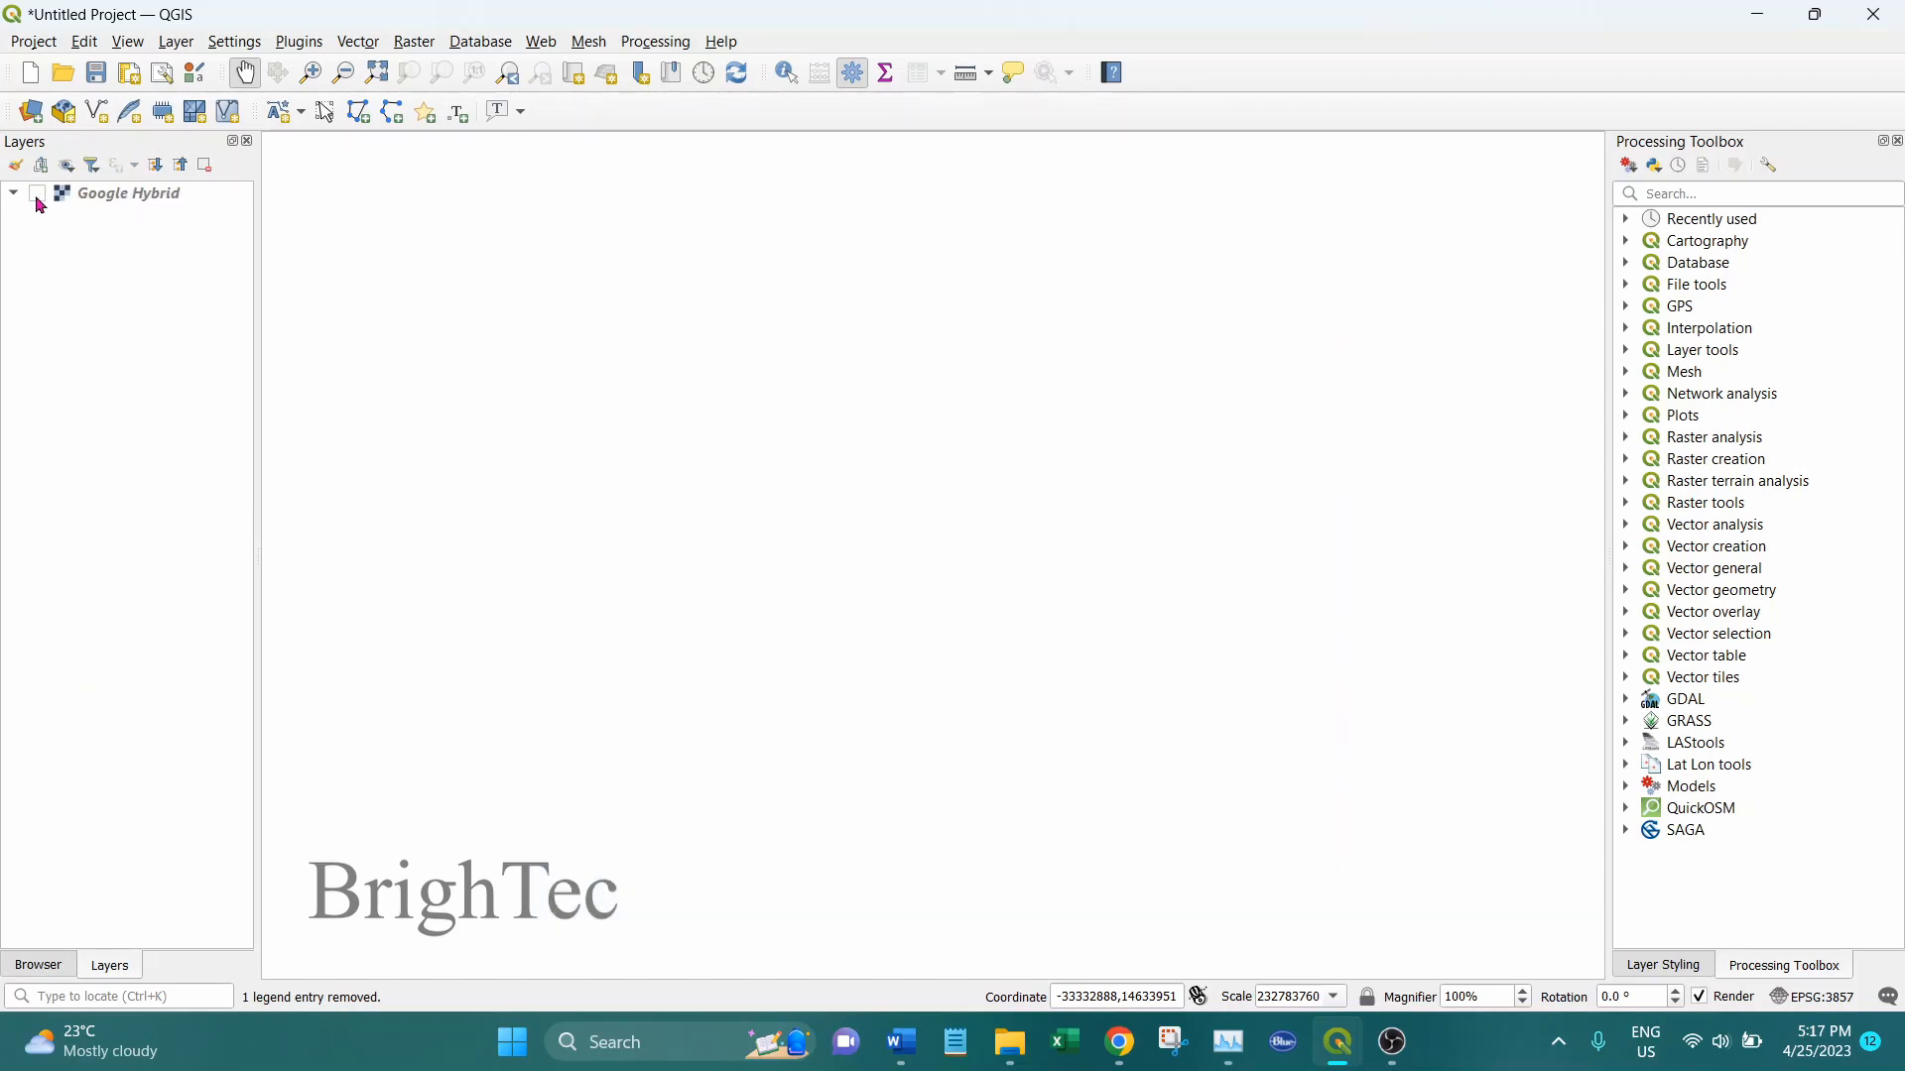
pyautogui.click(37, 194)
# Step: Examine the Google Hybrid imagery of Sri Lanka's west coast around and south of Colombo
pyautogui.scroll(2, 1185, 523)
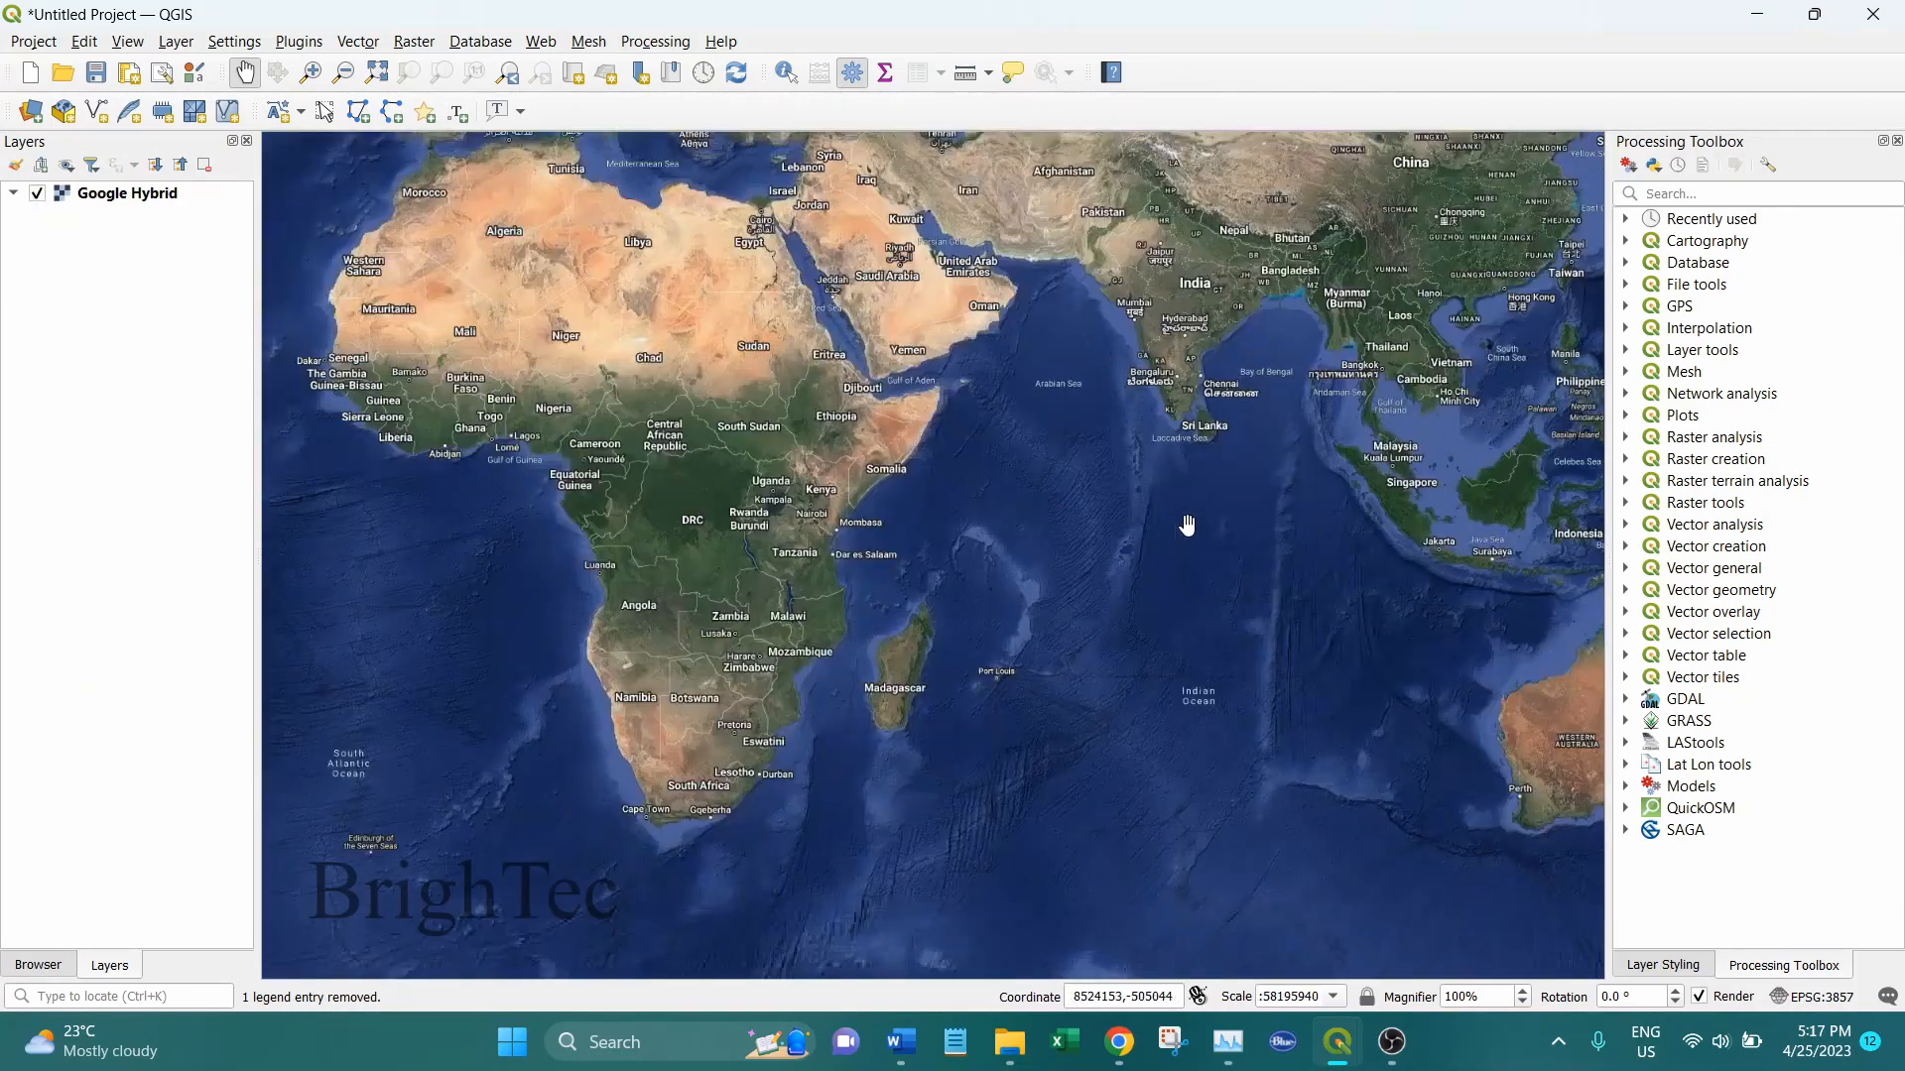
pyautogui.scroll(2, 1230, 426)
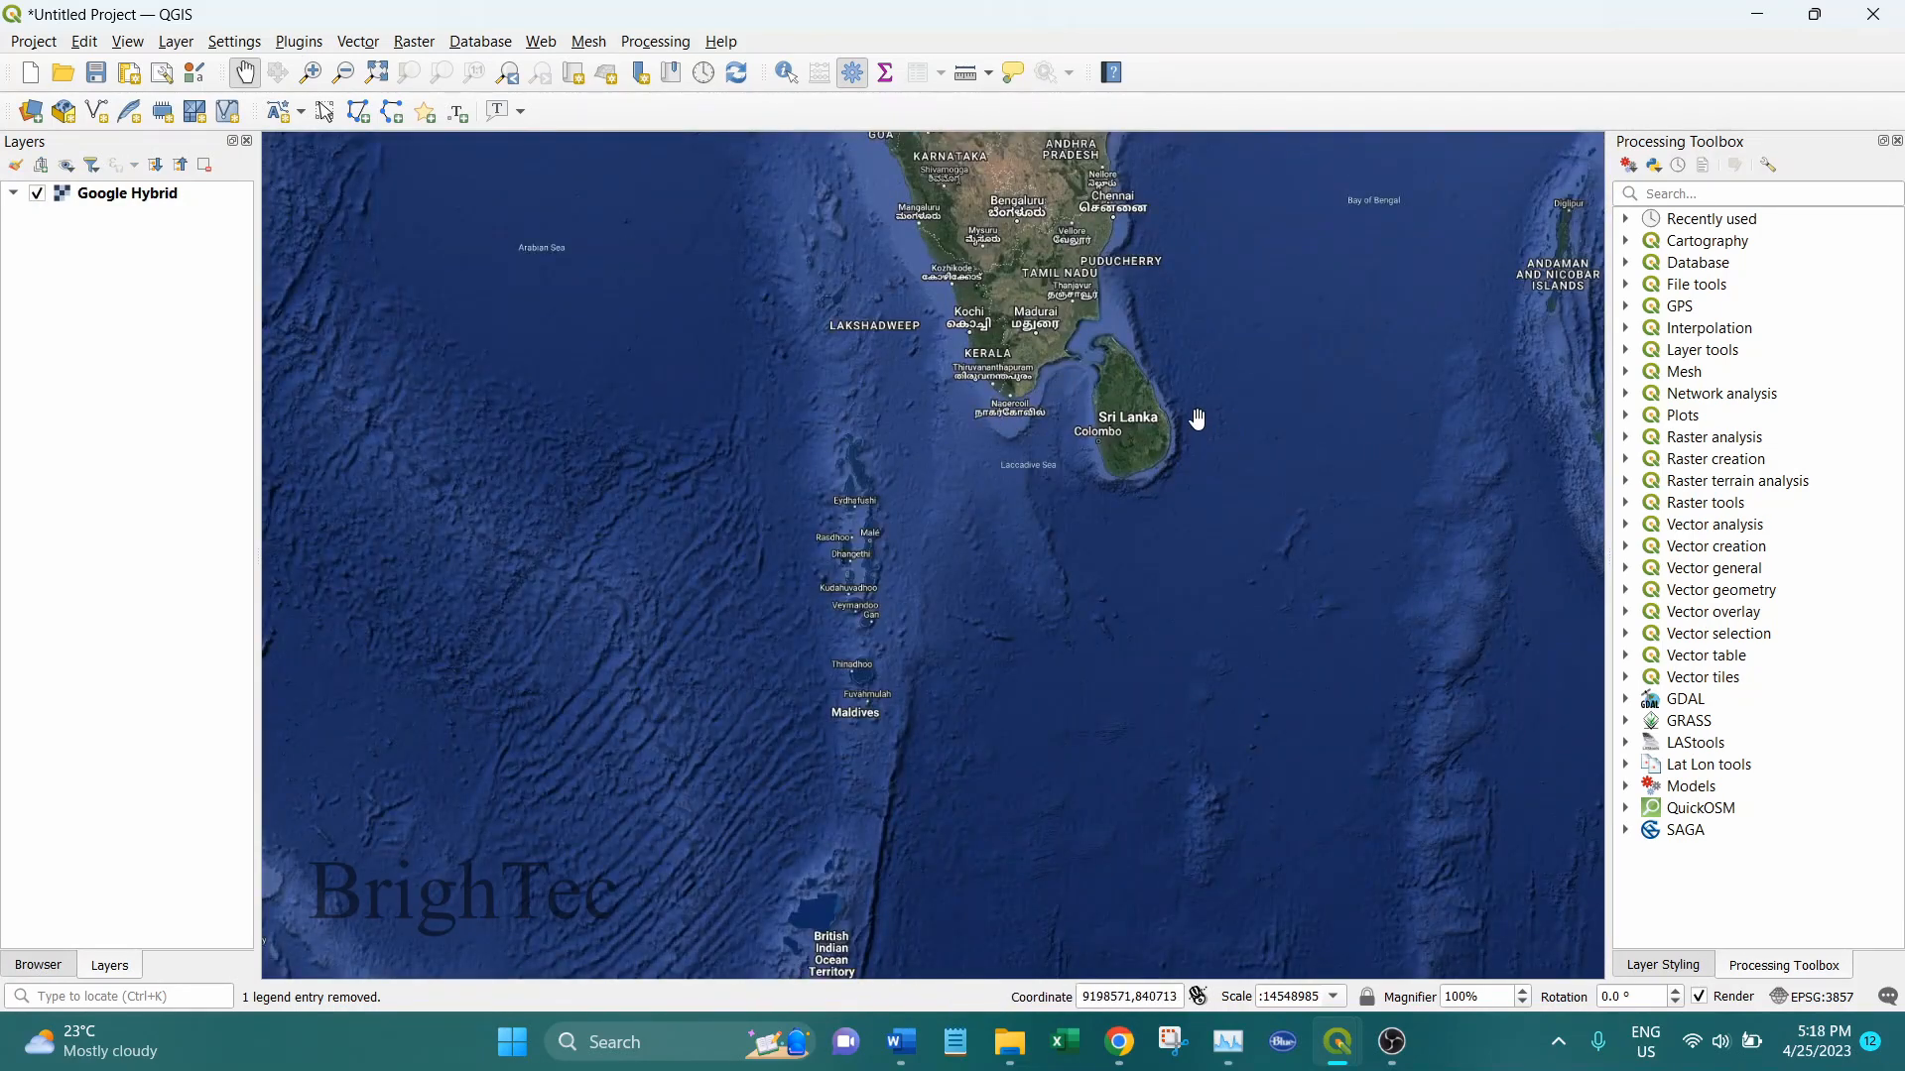
pyautogui.scroll(2, 1194, 416)
pyautogui.scroll(2, 893, 466)
pyautogui.scroll(1, 576, 566)
pyautogui.moveTo(534, 762); pyautogui.dragTo(791, 633)
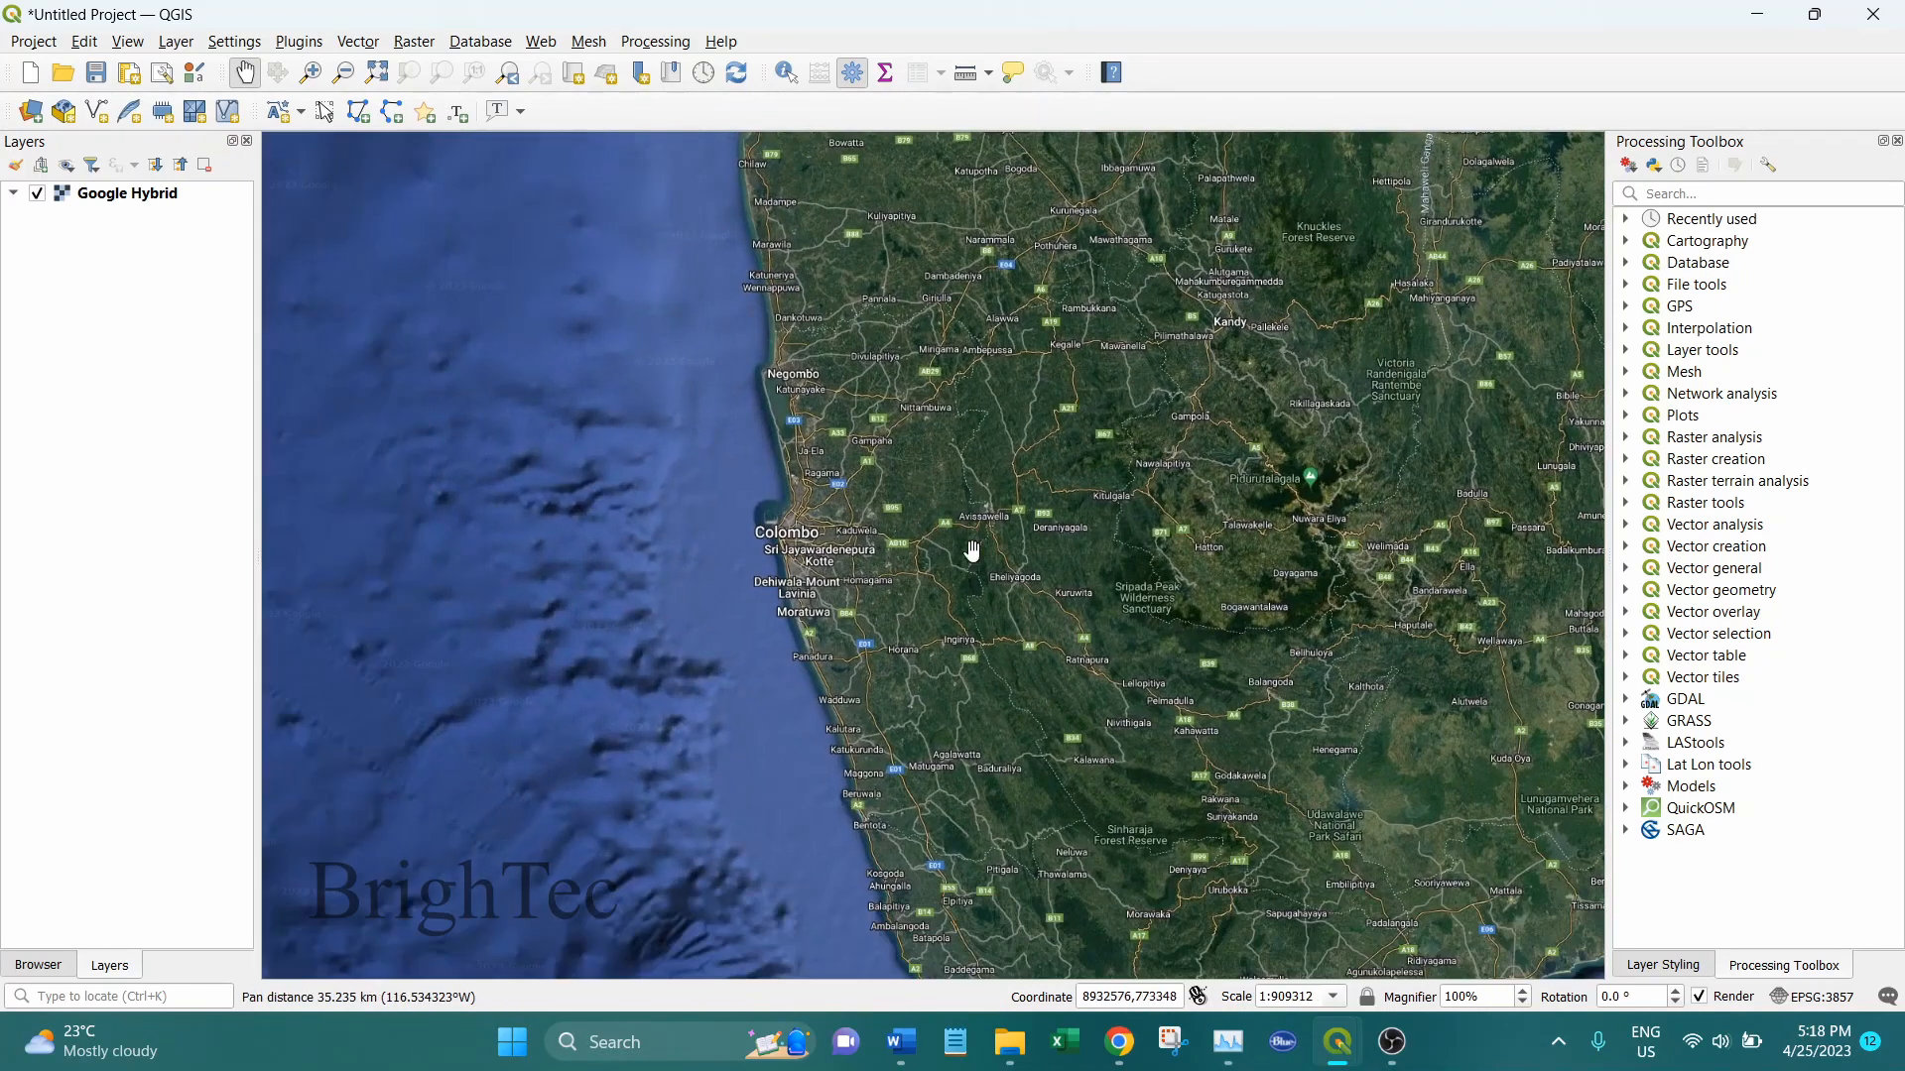
pyautogui.moveTo(878, 519); pyautogui.dragTo(873, 370)
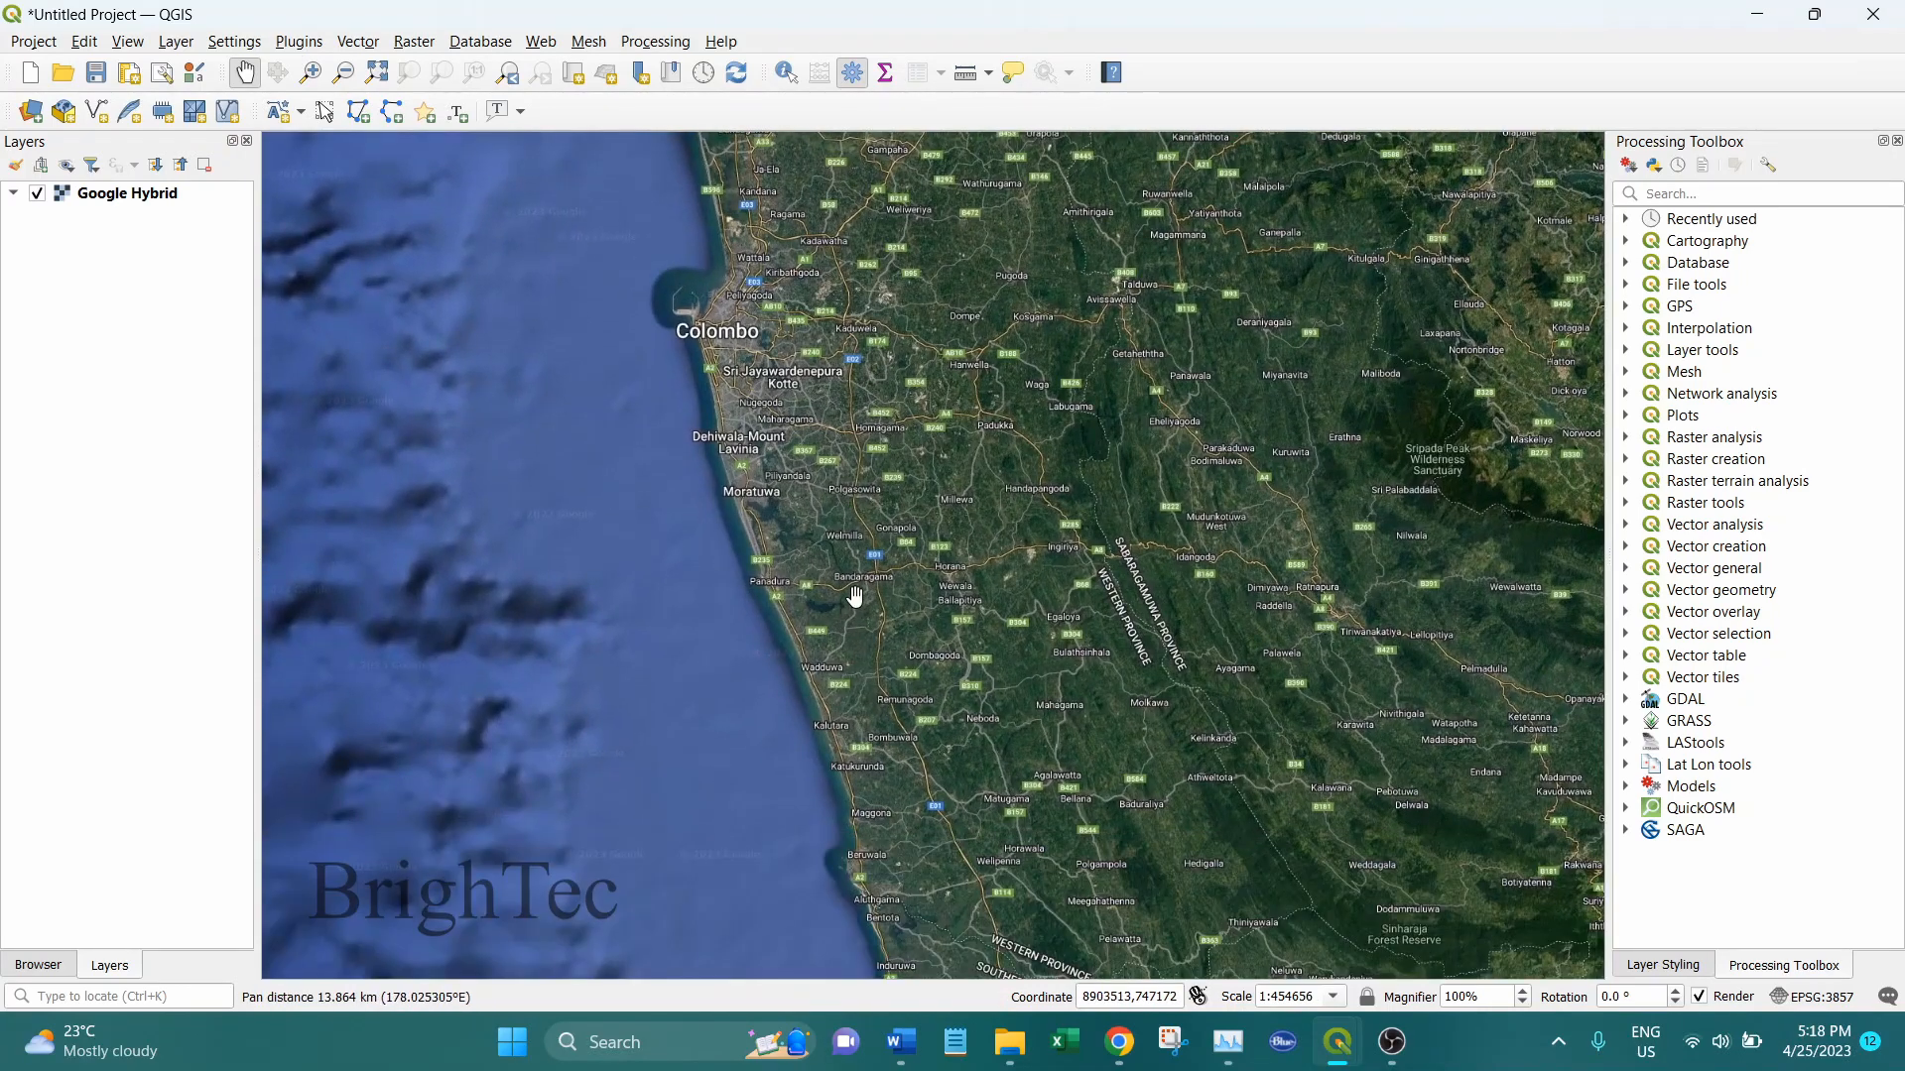
pyautogui.moveTo(854, 595); pyautogui.dragTo(859, 494)
# Step: Hide the Google Hybrid layer and add the OSM Standard basemap from QuickMapServices
pyautogui.click(37, 194)
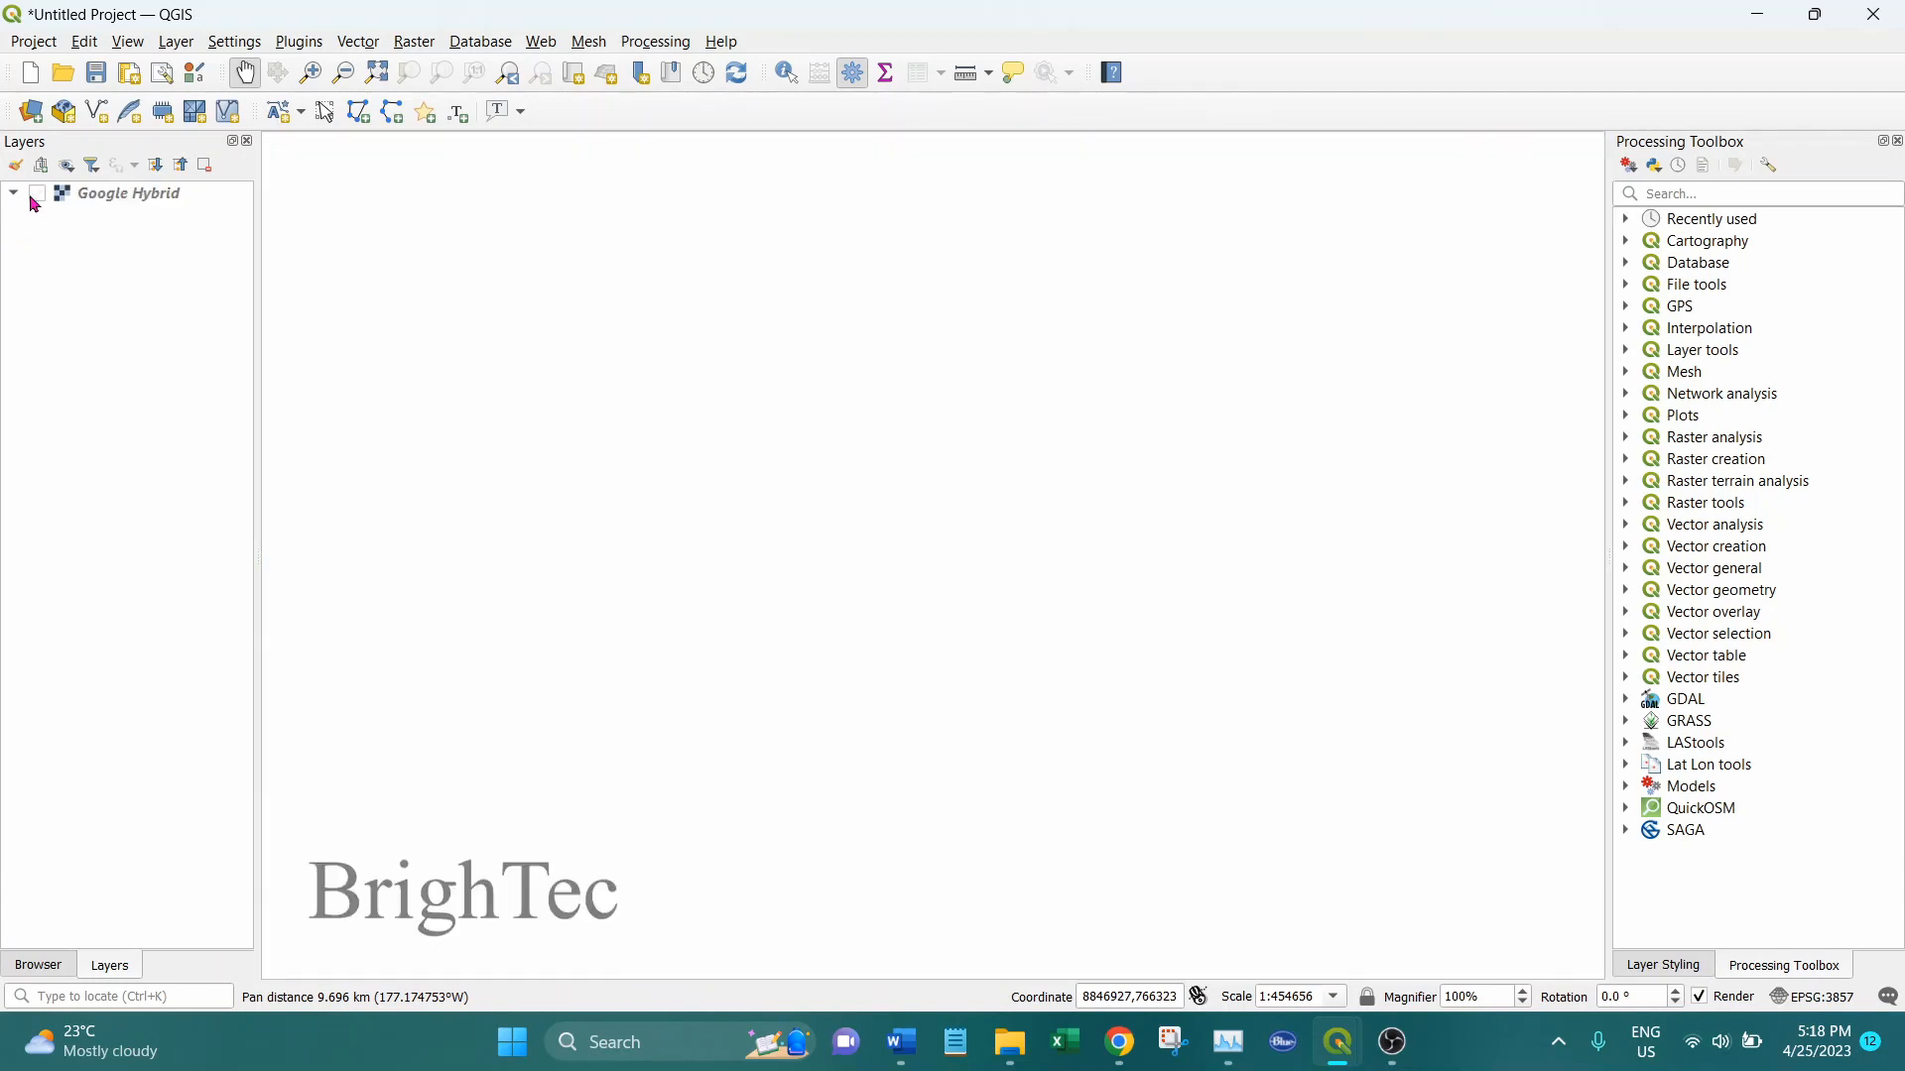
pyautogui.click(541, 41)
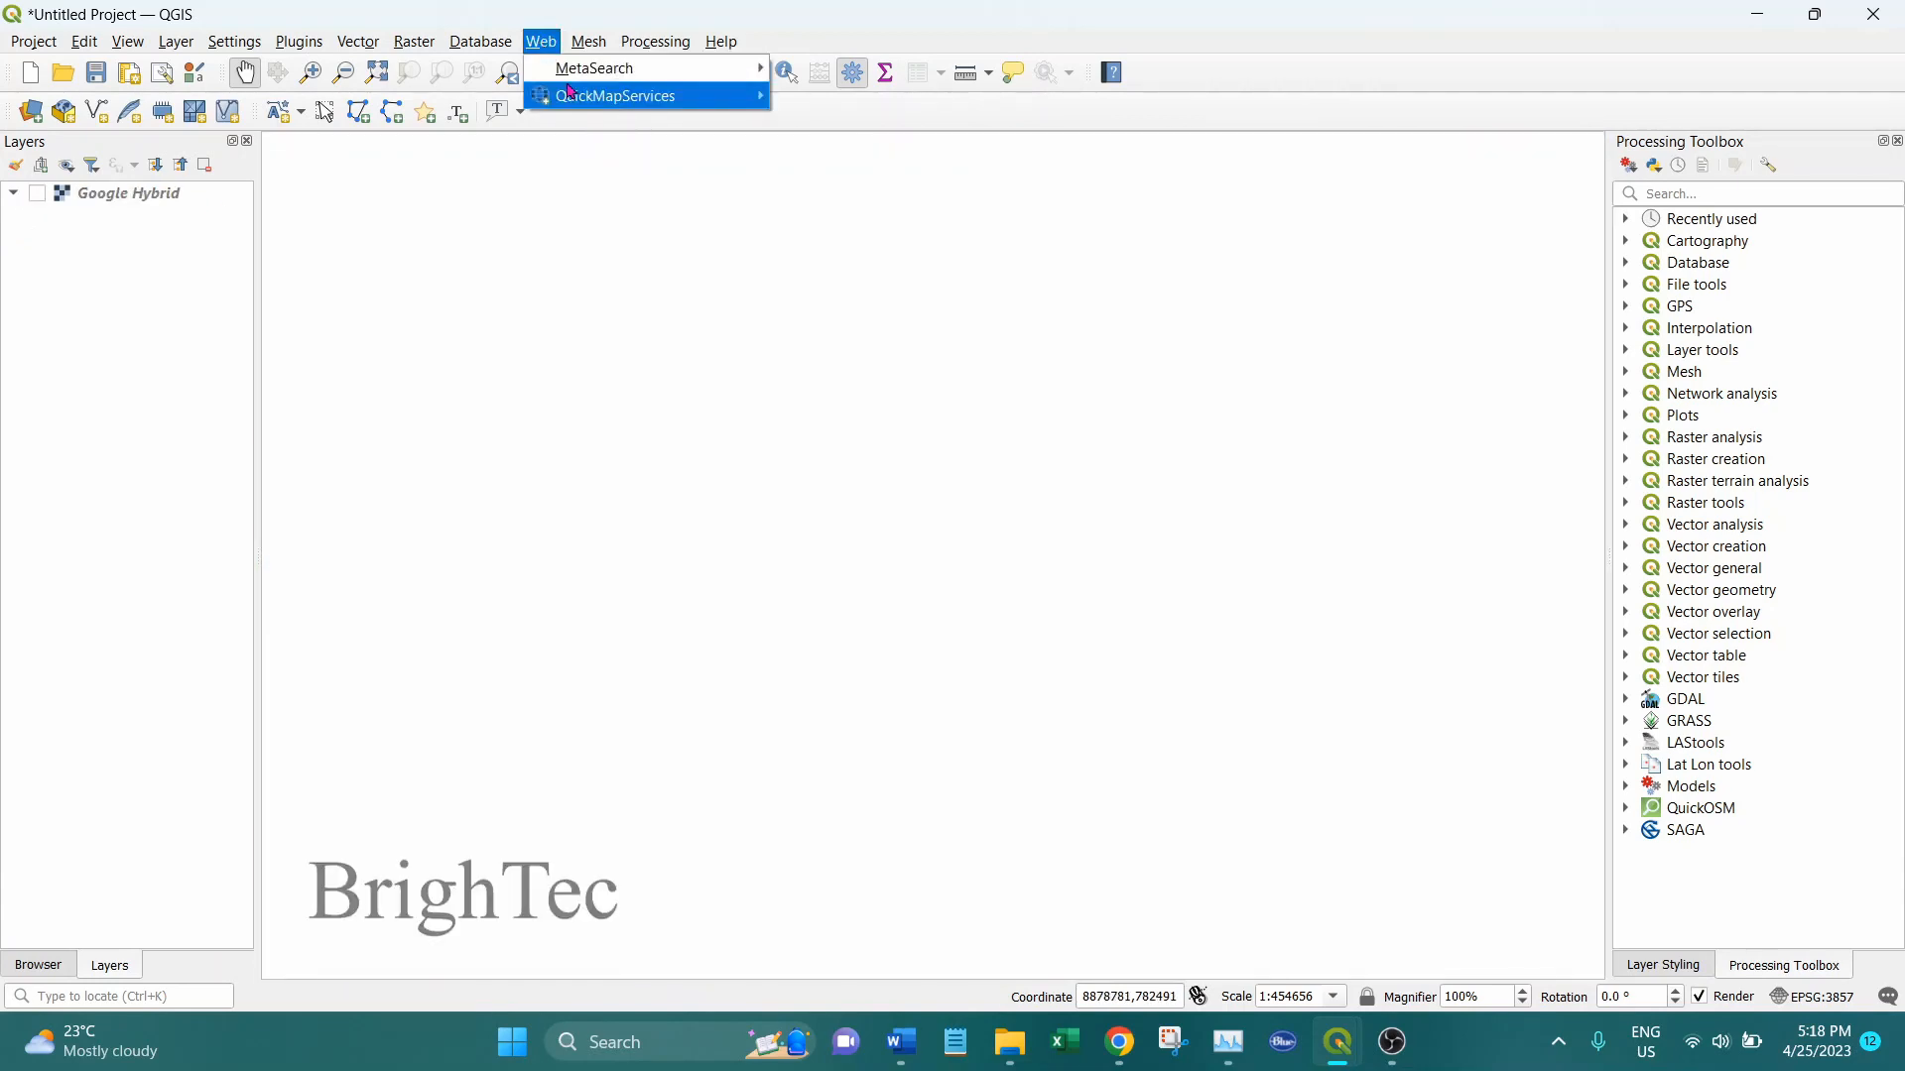
pyautogui.moveTo(863, 241)
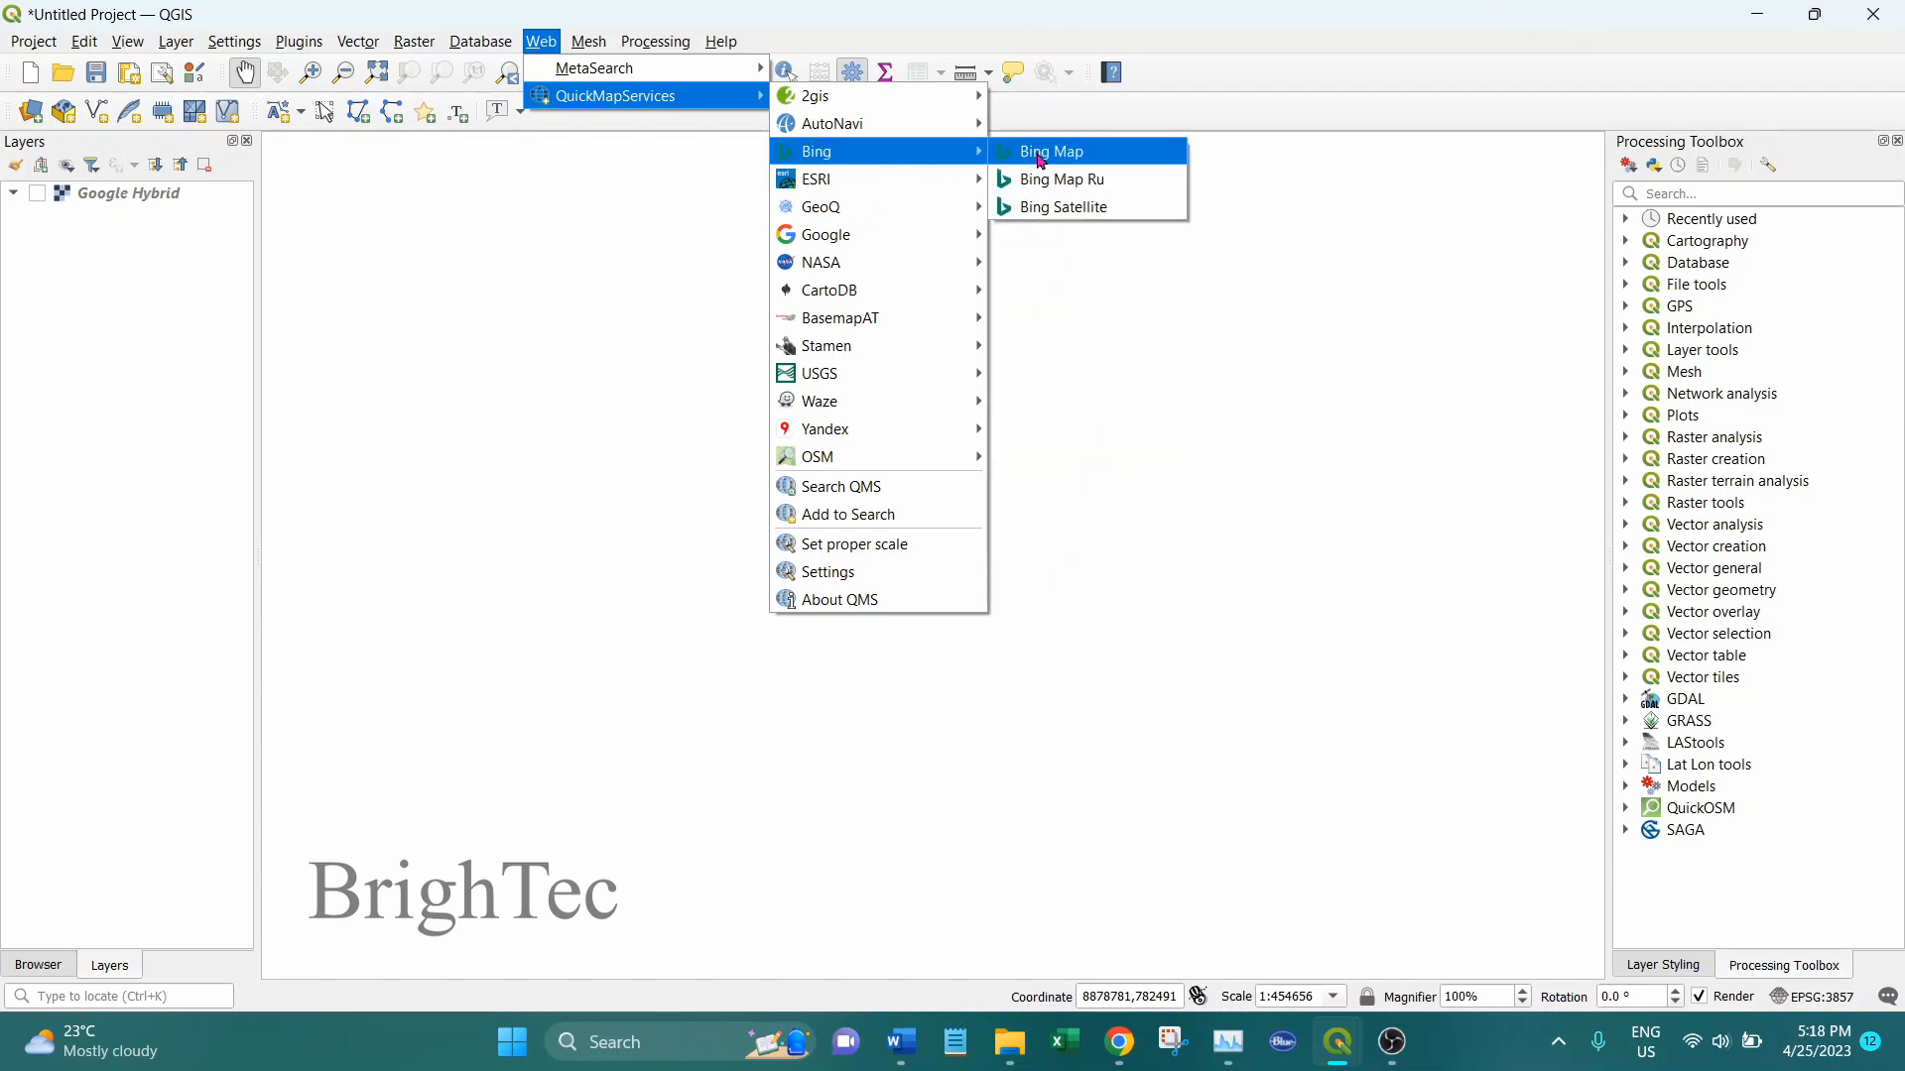
pyautogui.moveTo(906, 428)
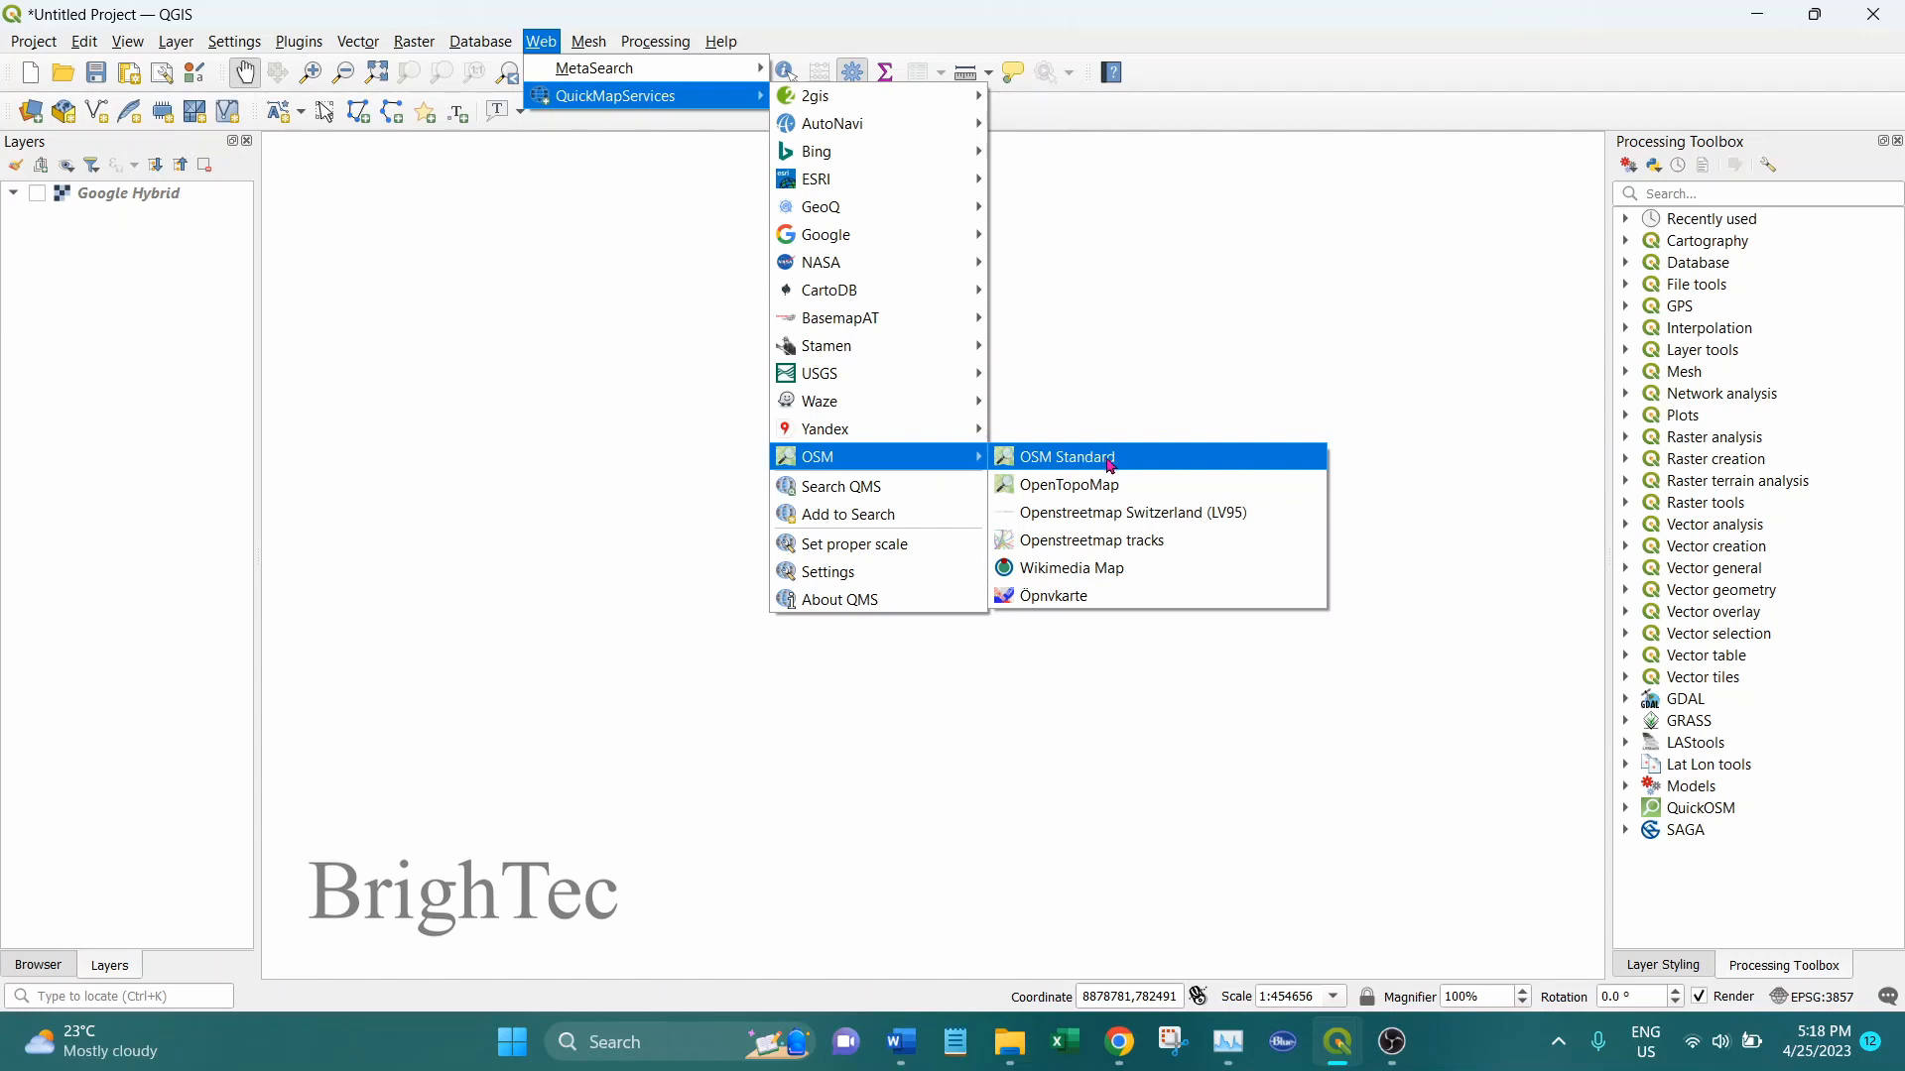
pyautogui.click(1165, 464)
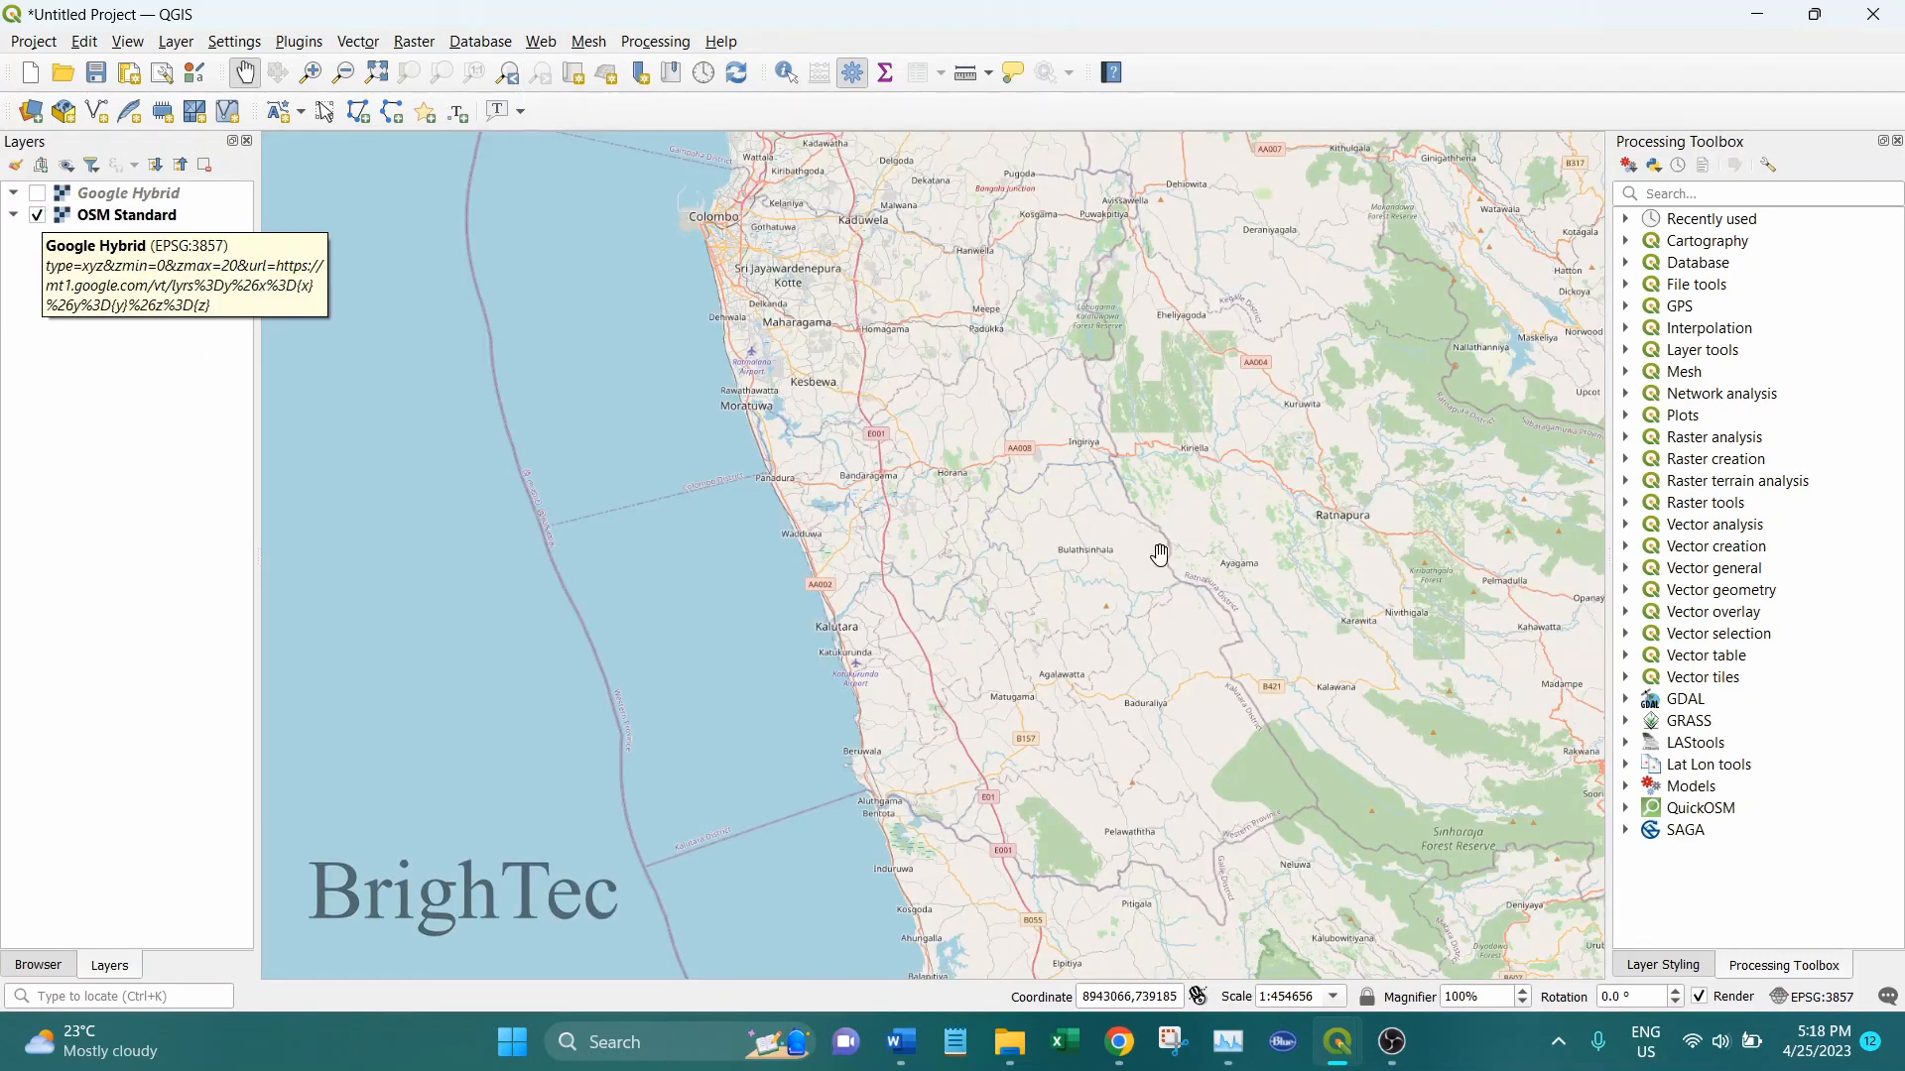
# Step: Examine the OSM Standard map across Sri Lanka, from the south up to the Puttalam area
pyautogui.scroll(2, 1116, 548)
pyautogui.scroll(-4, 1061, 590)
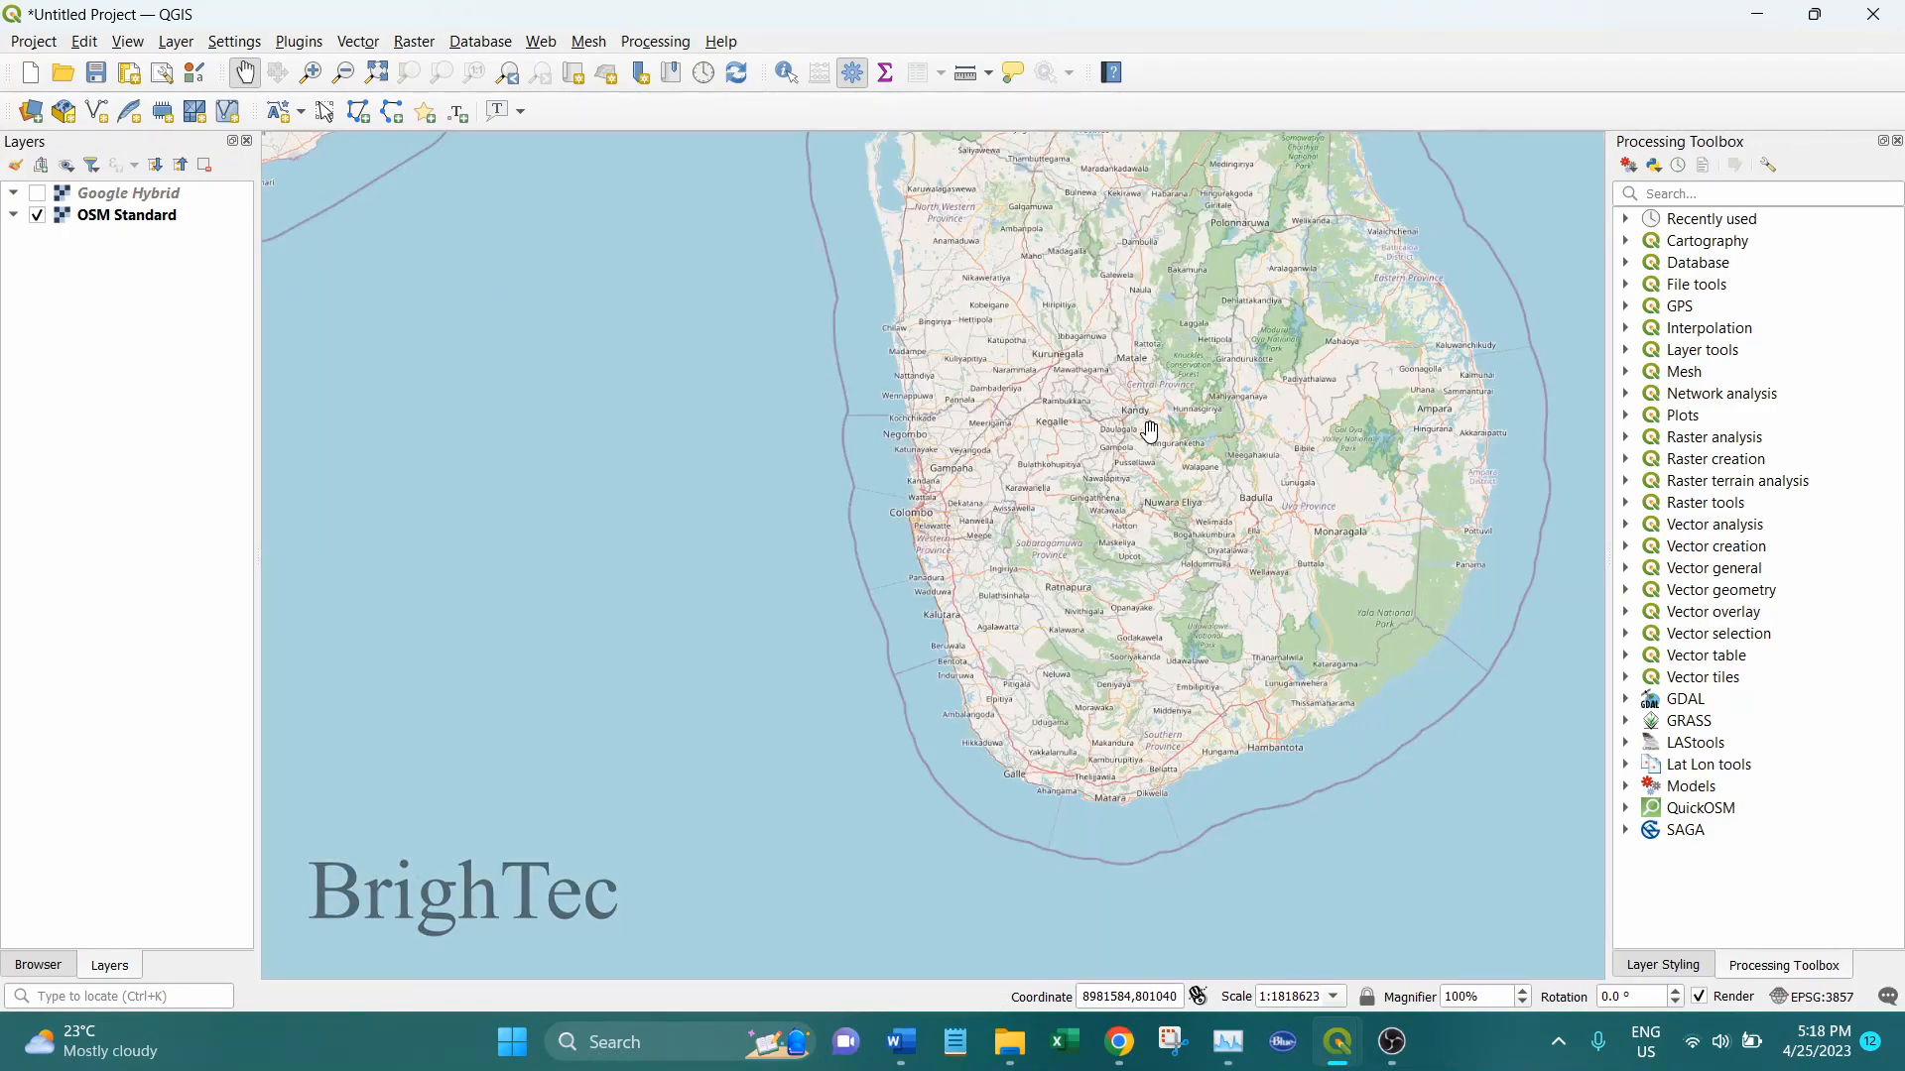
pyautogui.moveTo(1111, 364); pyautogui.dragTo(1086, 627)
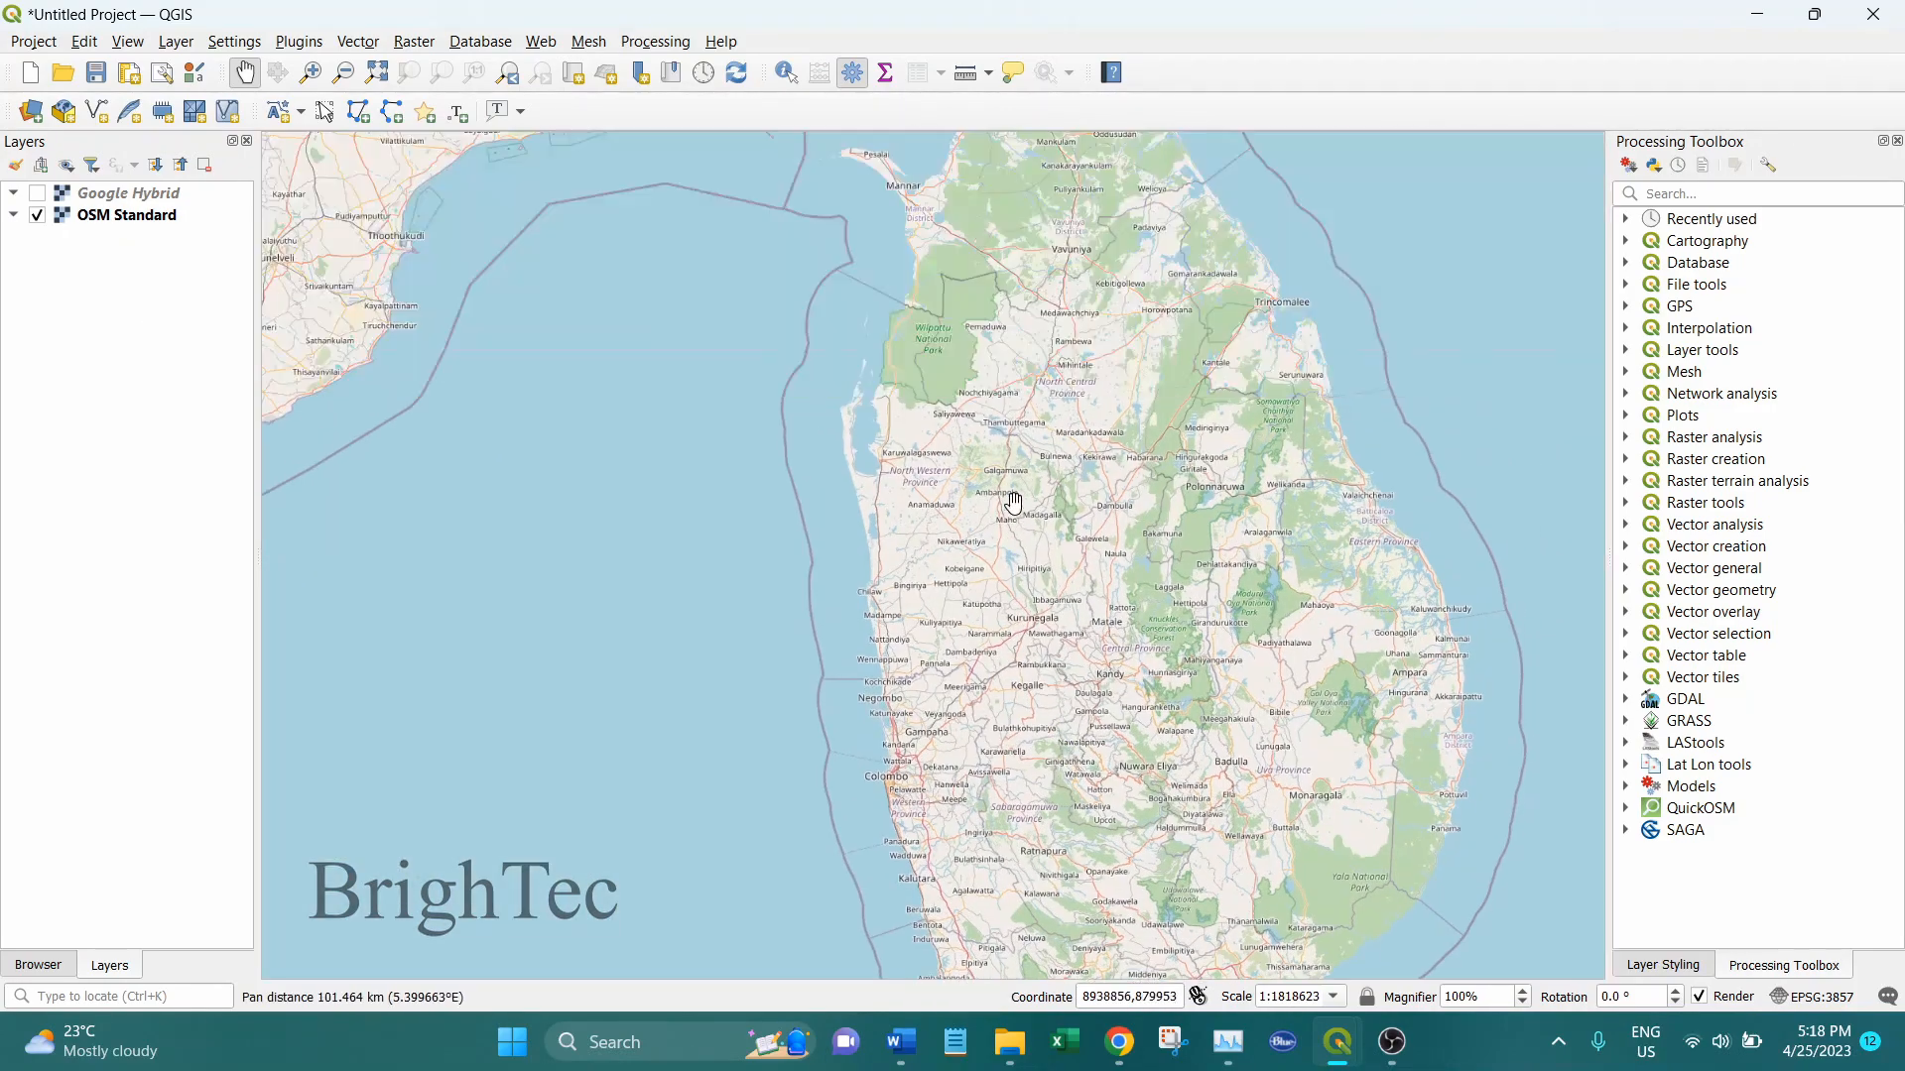
pyautogui.moveTo(1012, 498); pyautogui.dragTo(1039, 679)
pyautogui.scroll(2, 977, 659)
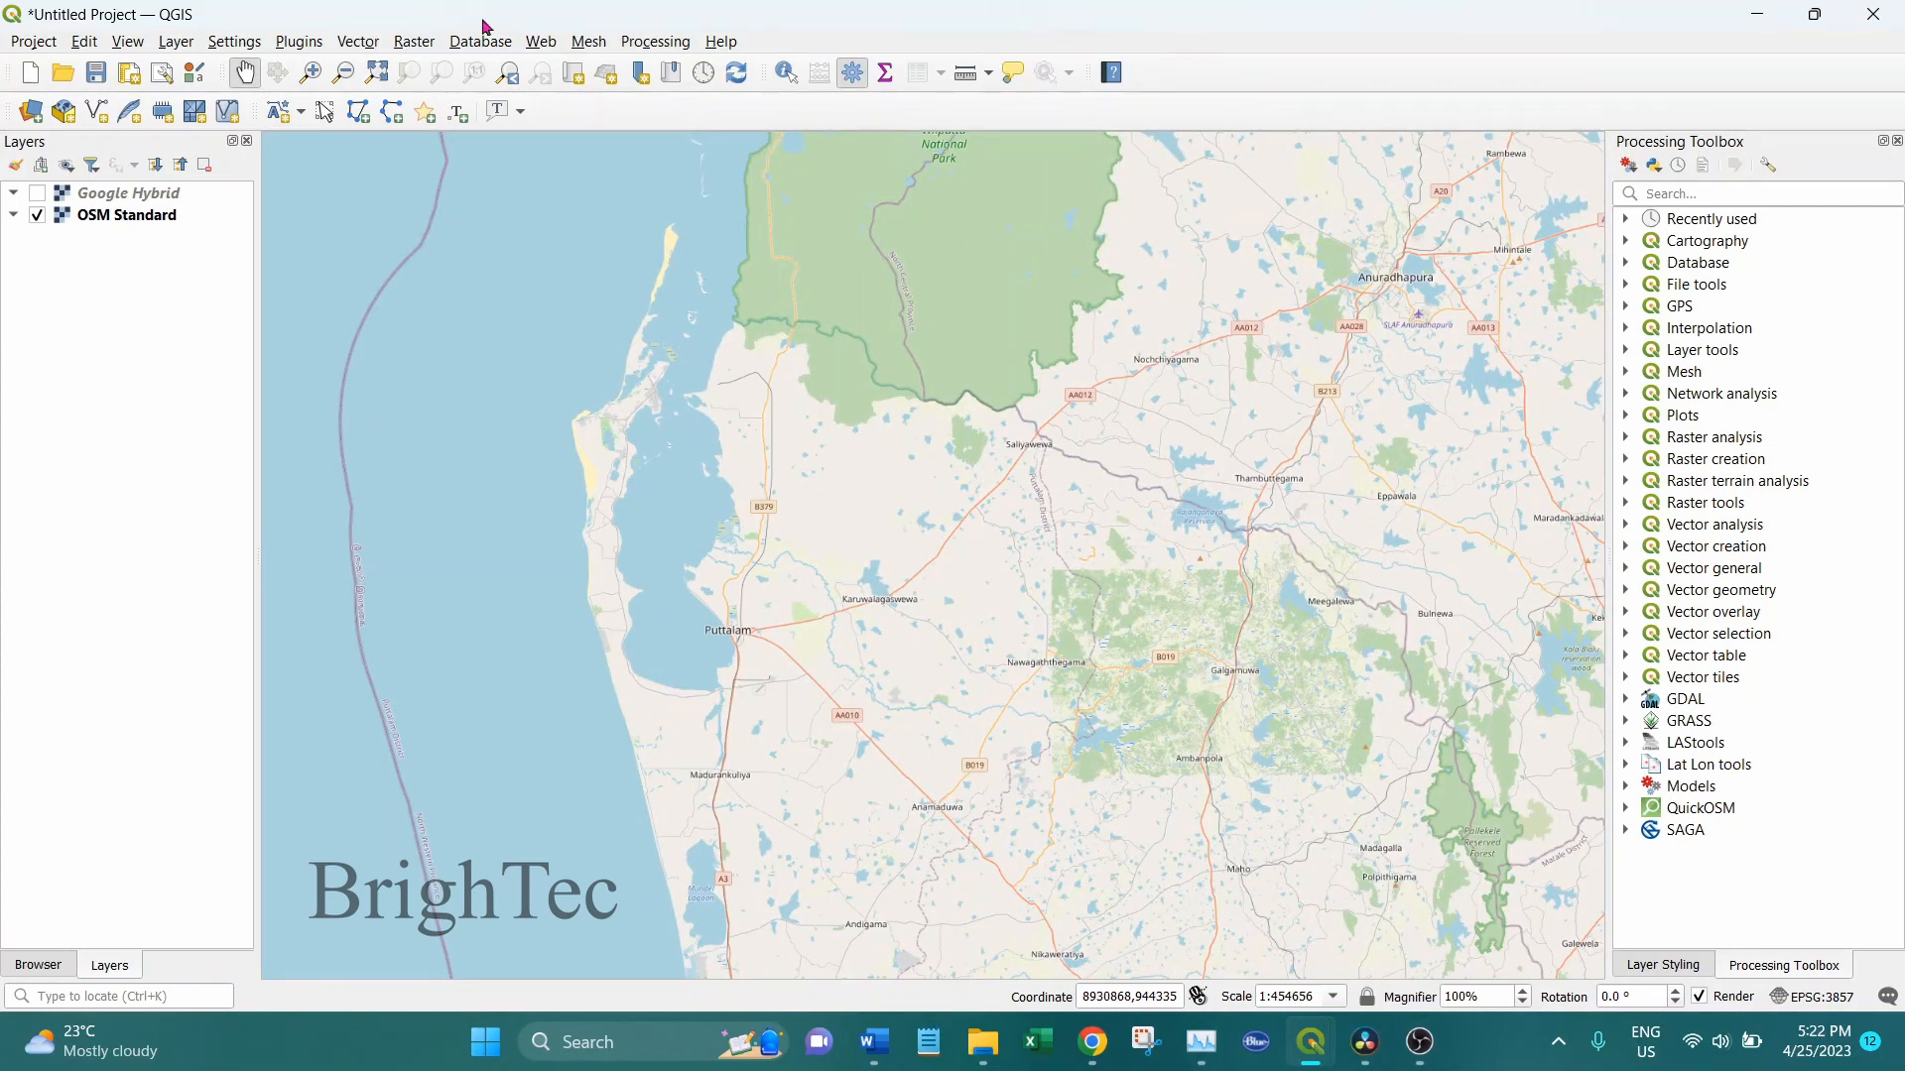
# Step: Show the details of the installed QuickMapServices plugin in the plugin manager and open its homepage
pyautogui.click(310, 45)
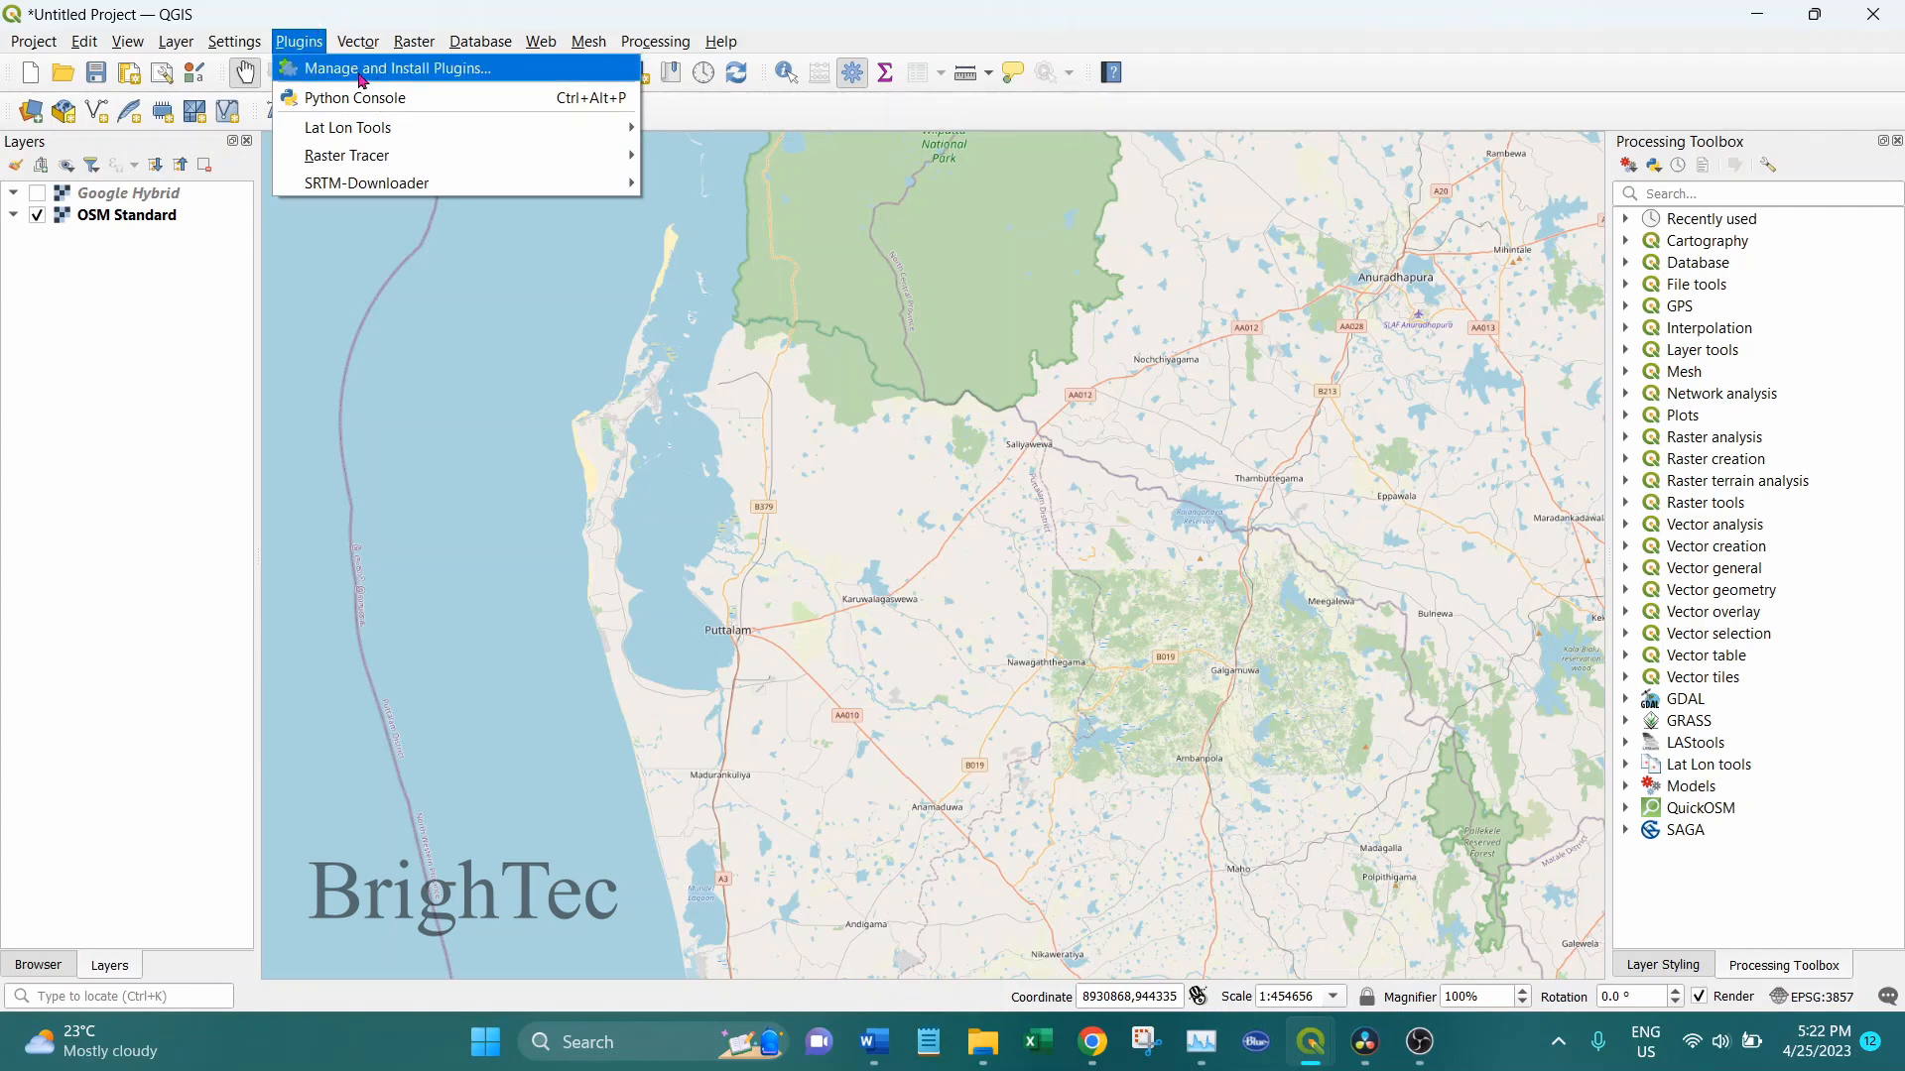
pyautogui.click(396, 77)
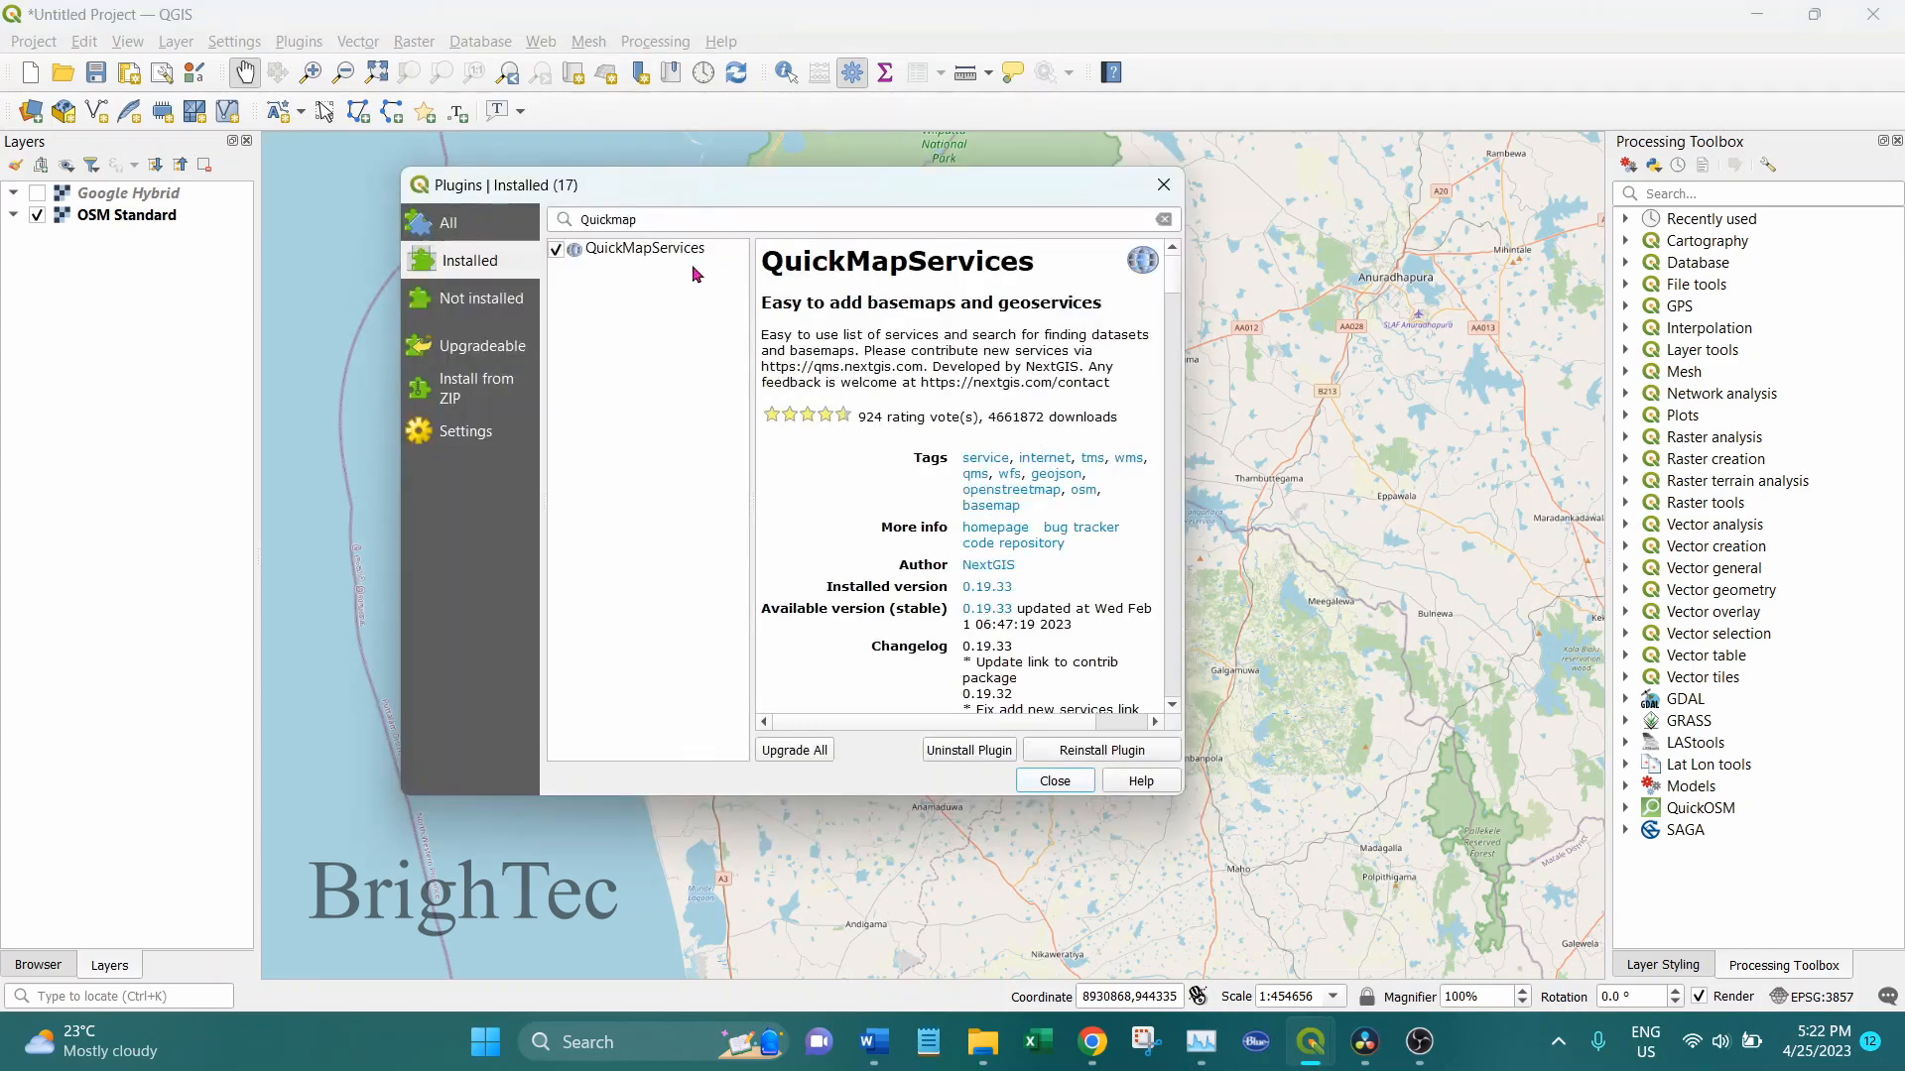
pyautogui.click(662, 253)
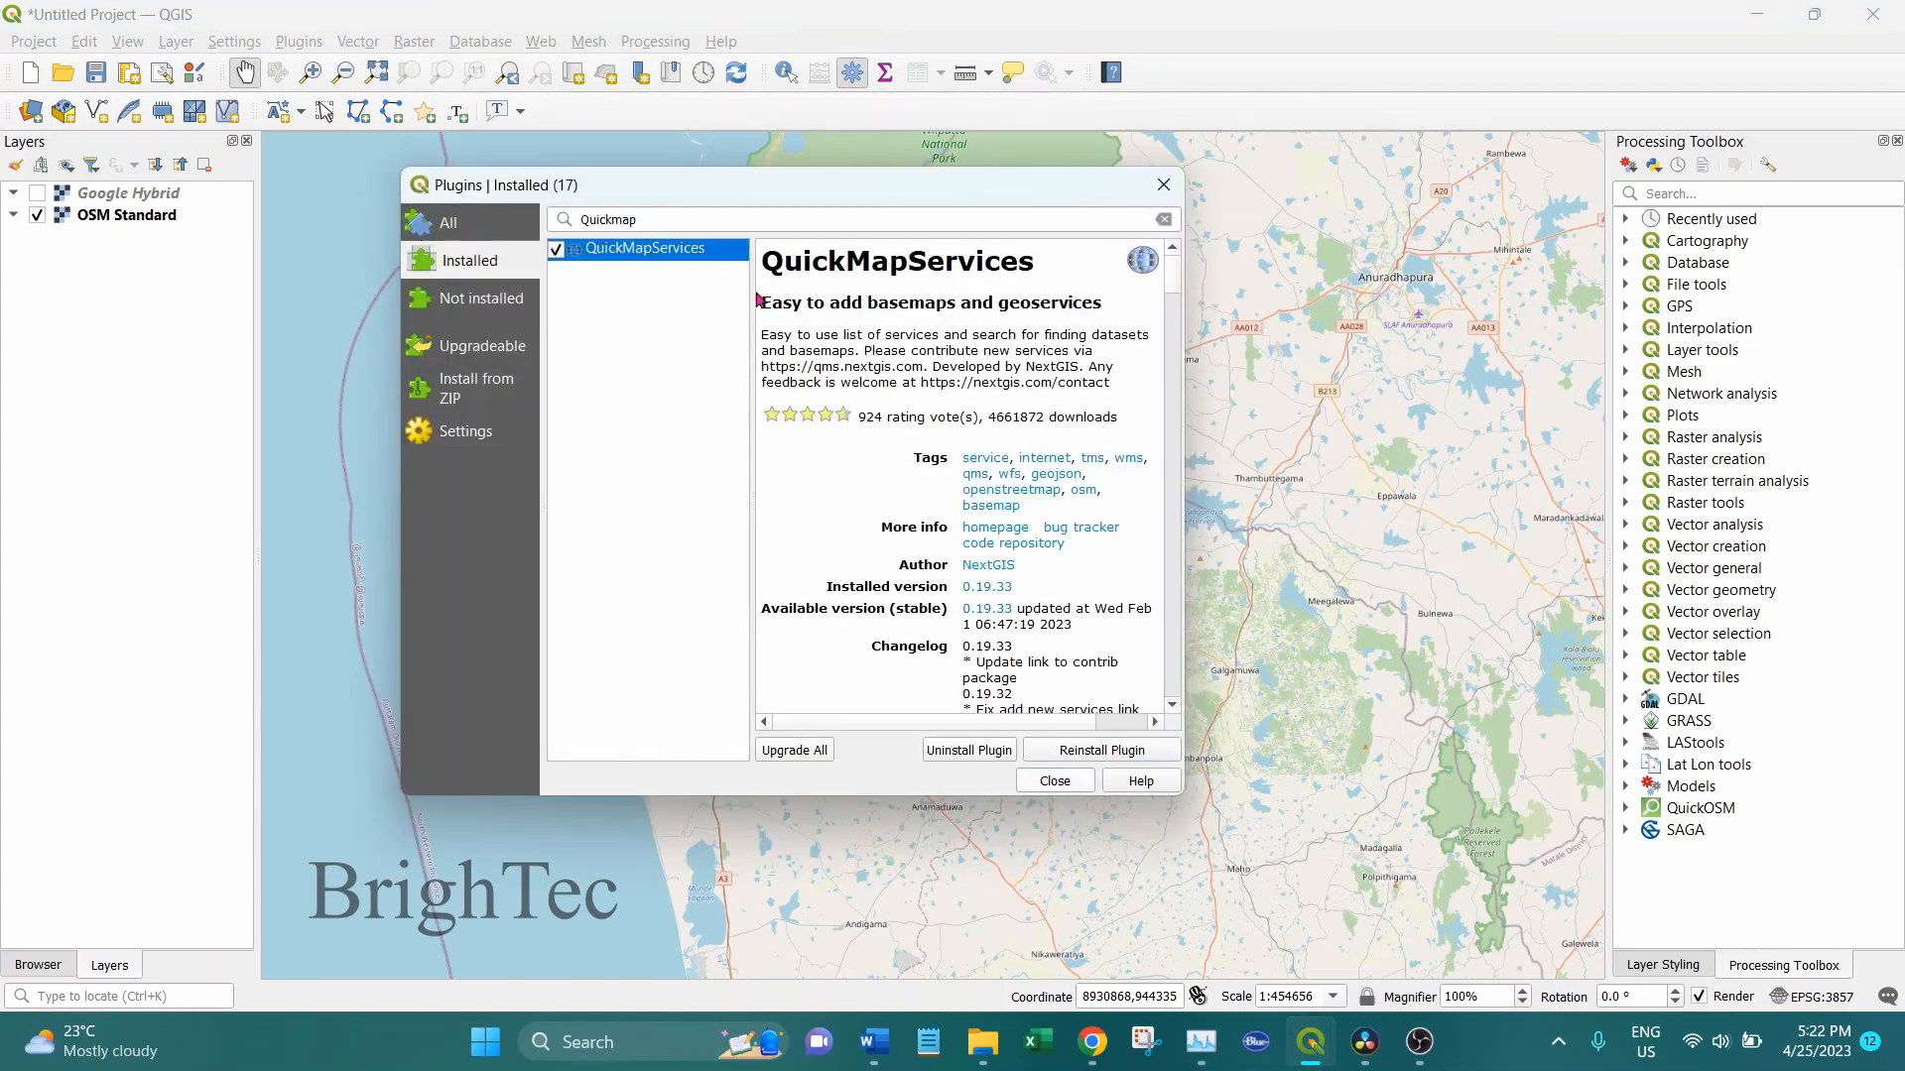
pyautogui.click(1000, 537)
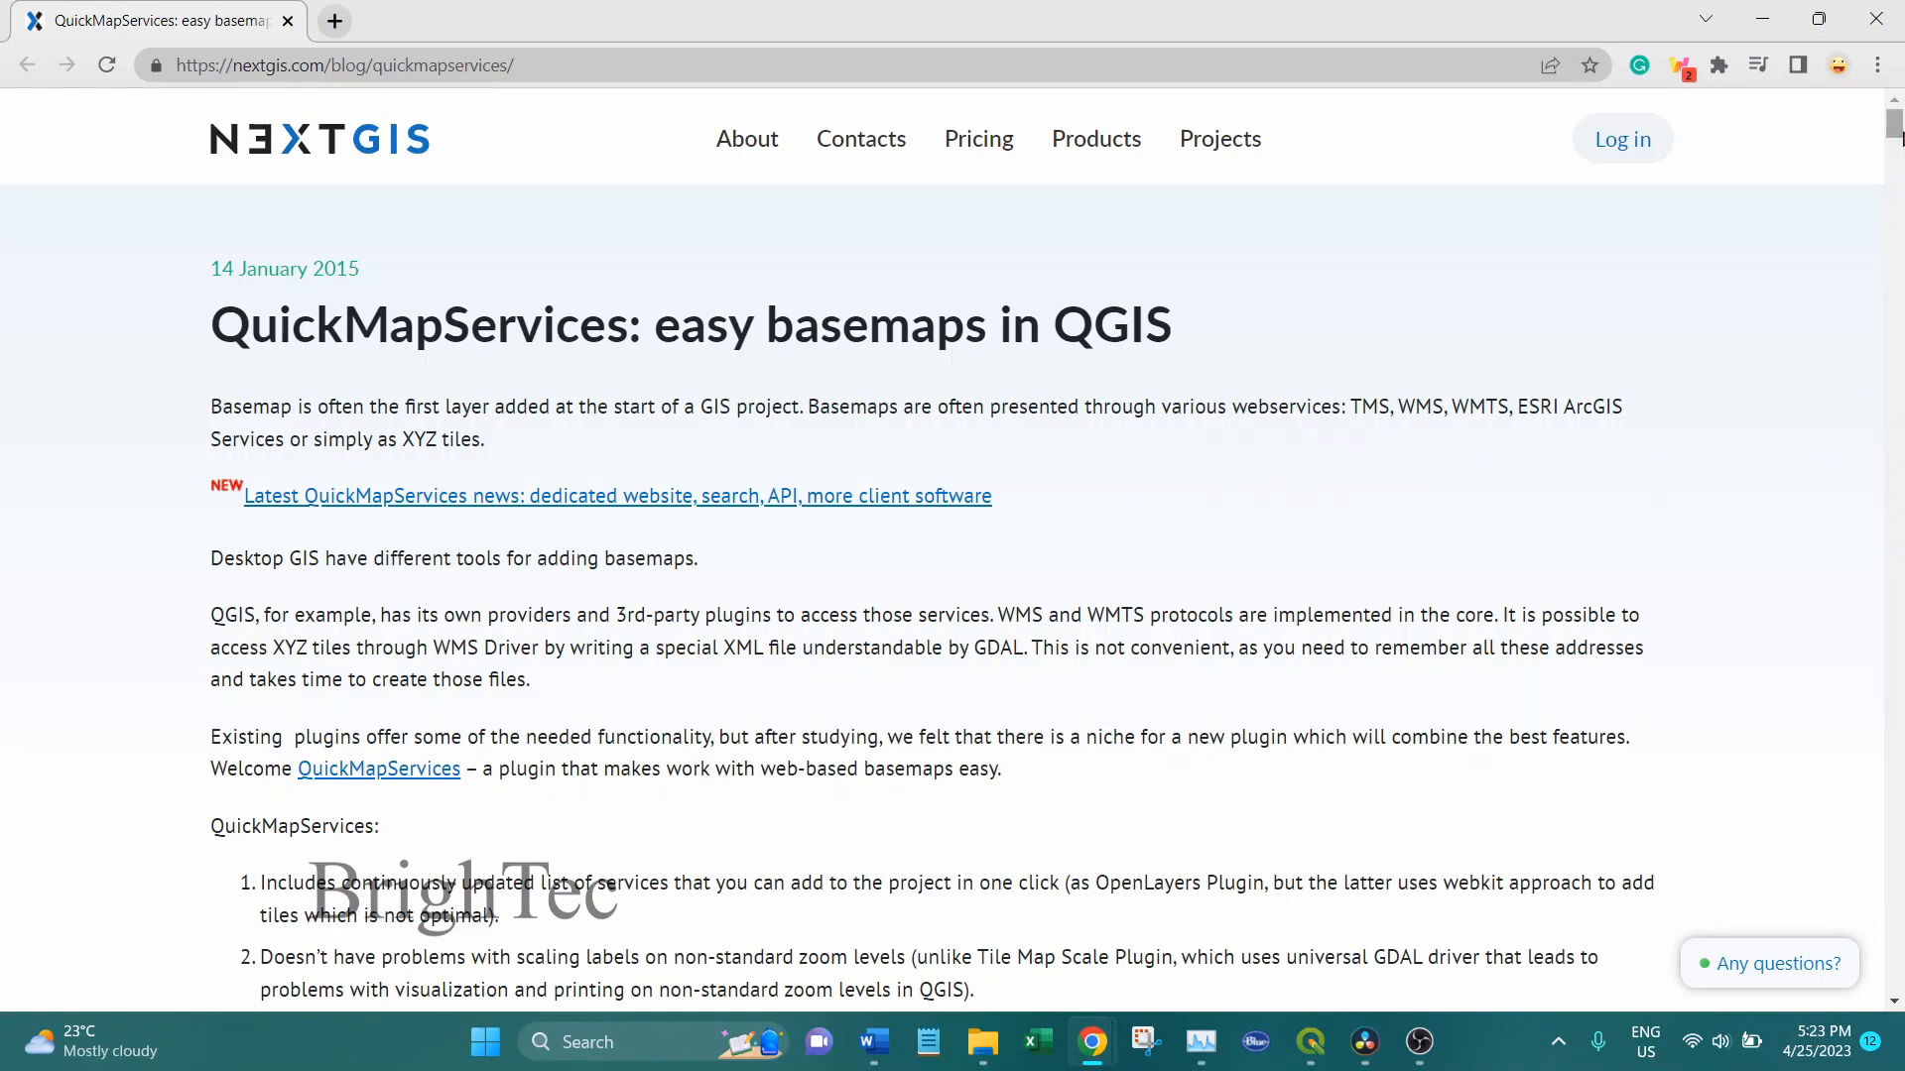
# Step: Read through the NextGIS article on QuickMapServices and its comments, return to QGIS and close the plugin manager
pyautogui.moveTo(1894, 137); pyautogui.dragTo(1901, 165)
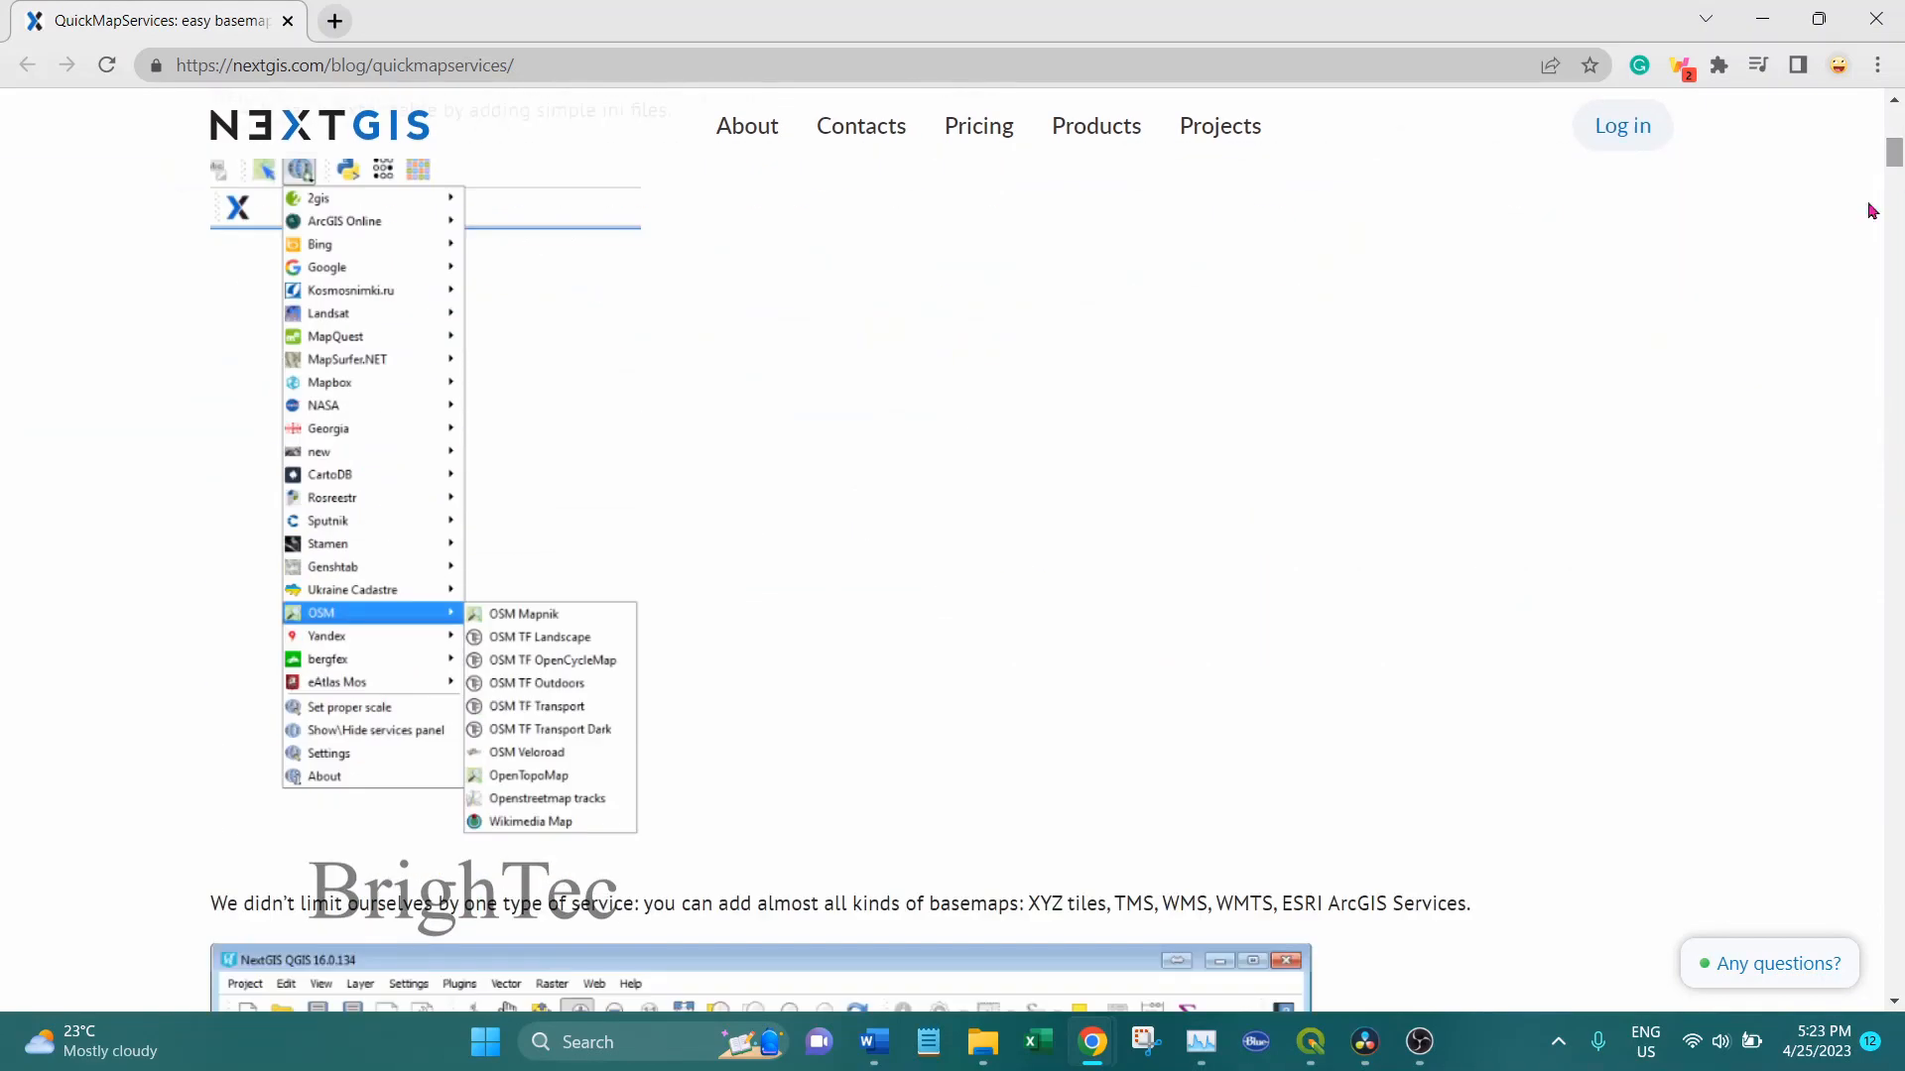
pyautogui.scroll(-13, 1621, 397)
pyautogui.scroll(-5, 1621, 397)
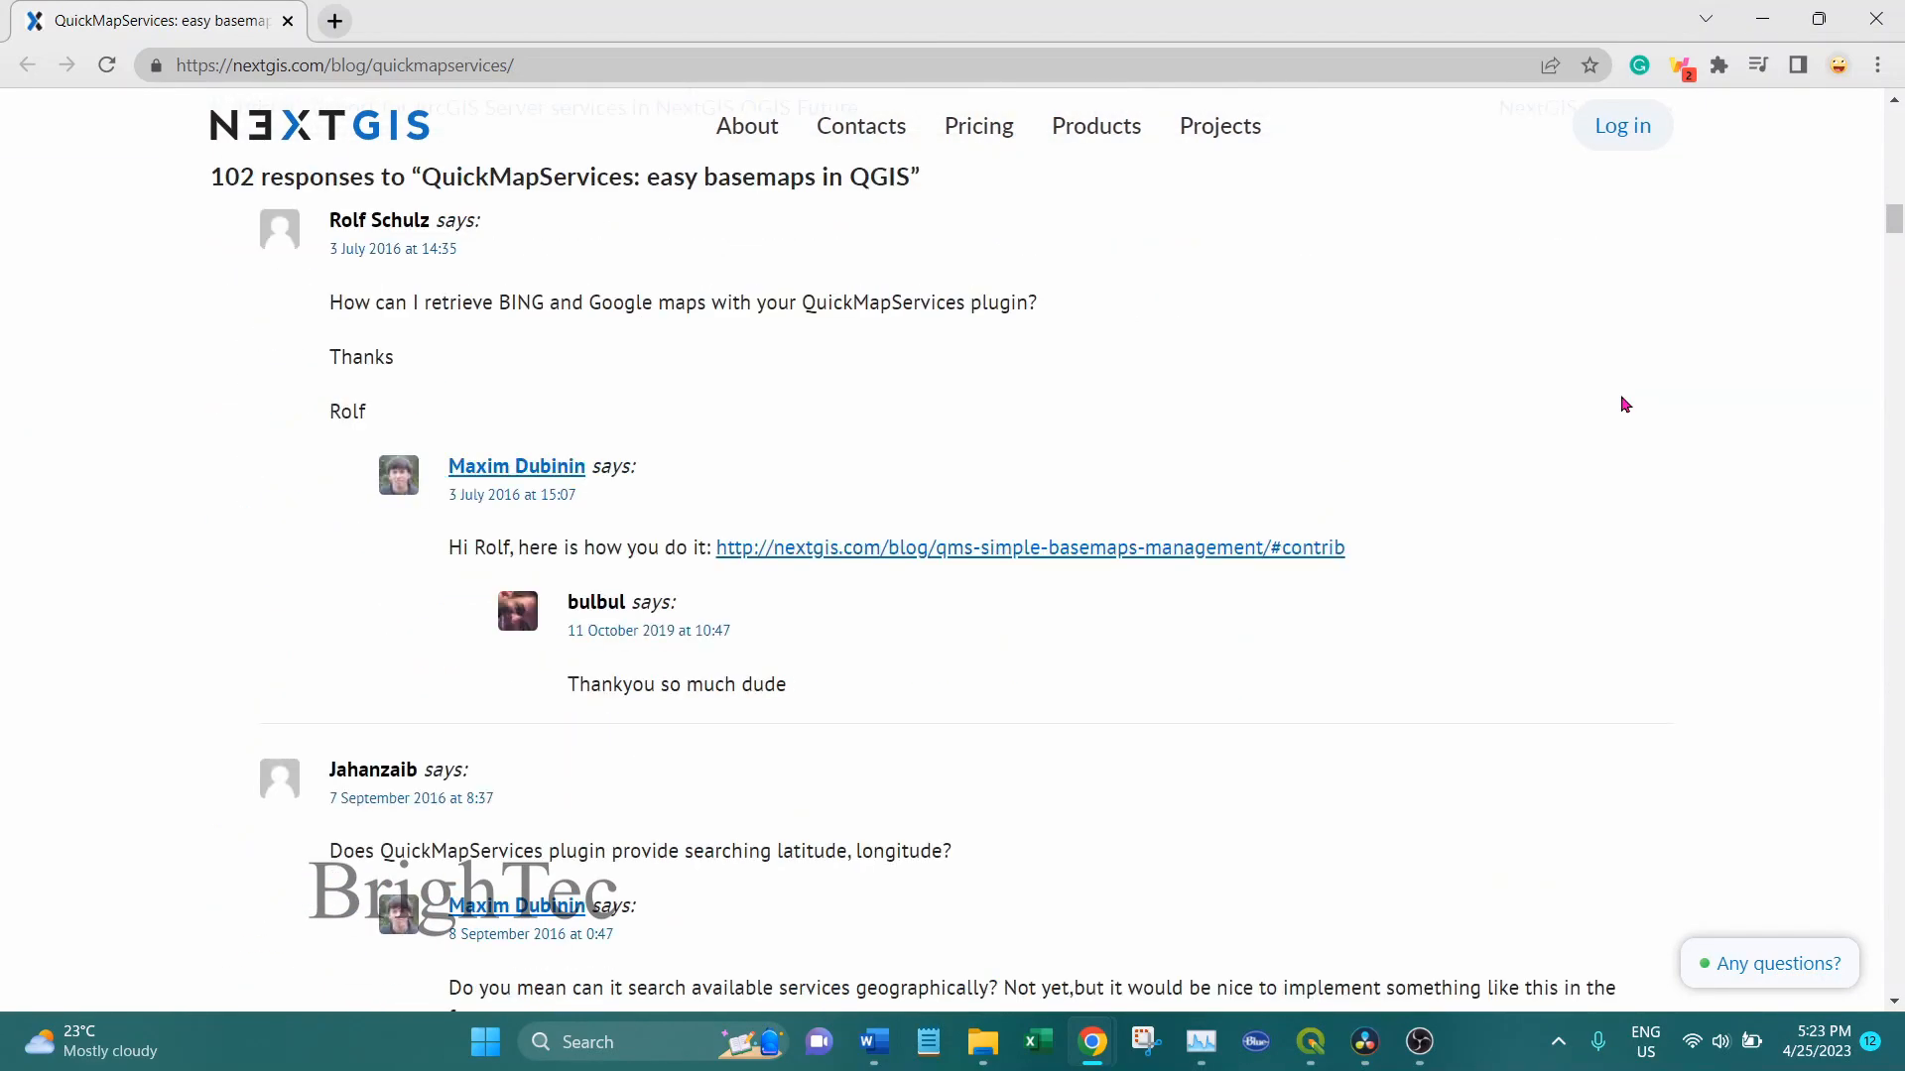
pyautogui.scroll(-8, 1621, 397)
pyautogui.scroll(20, 1621, 400)
pyautogui.click(1762, 20)
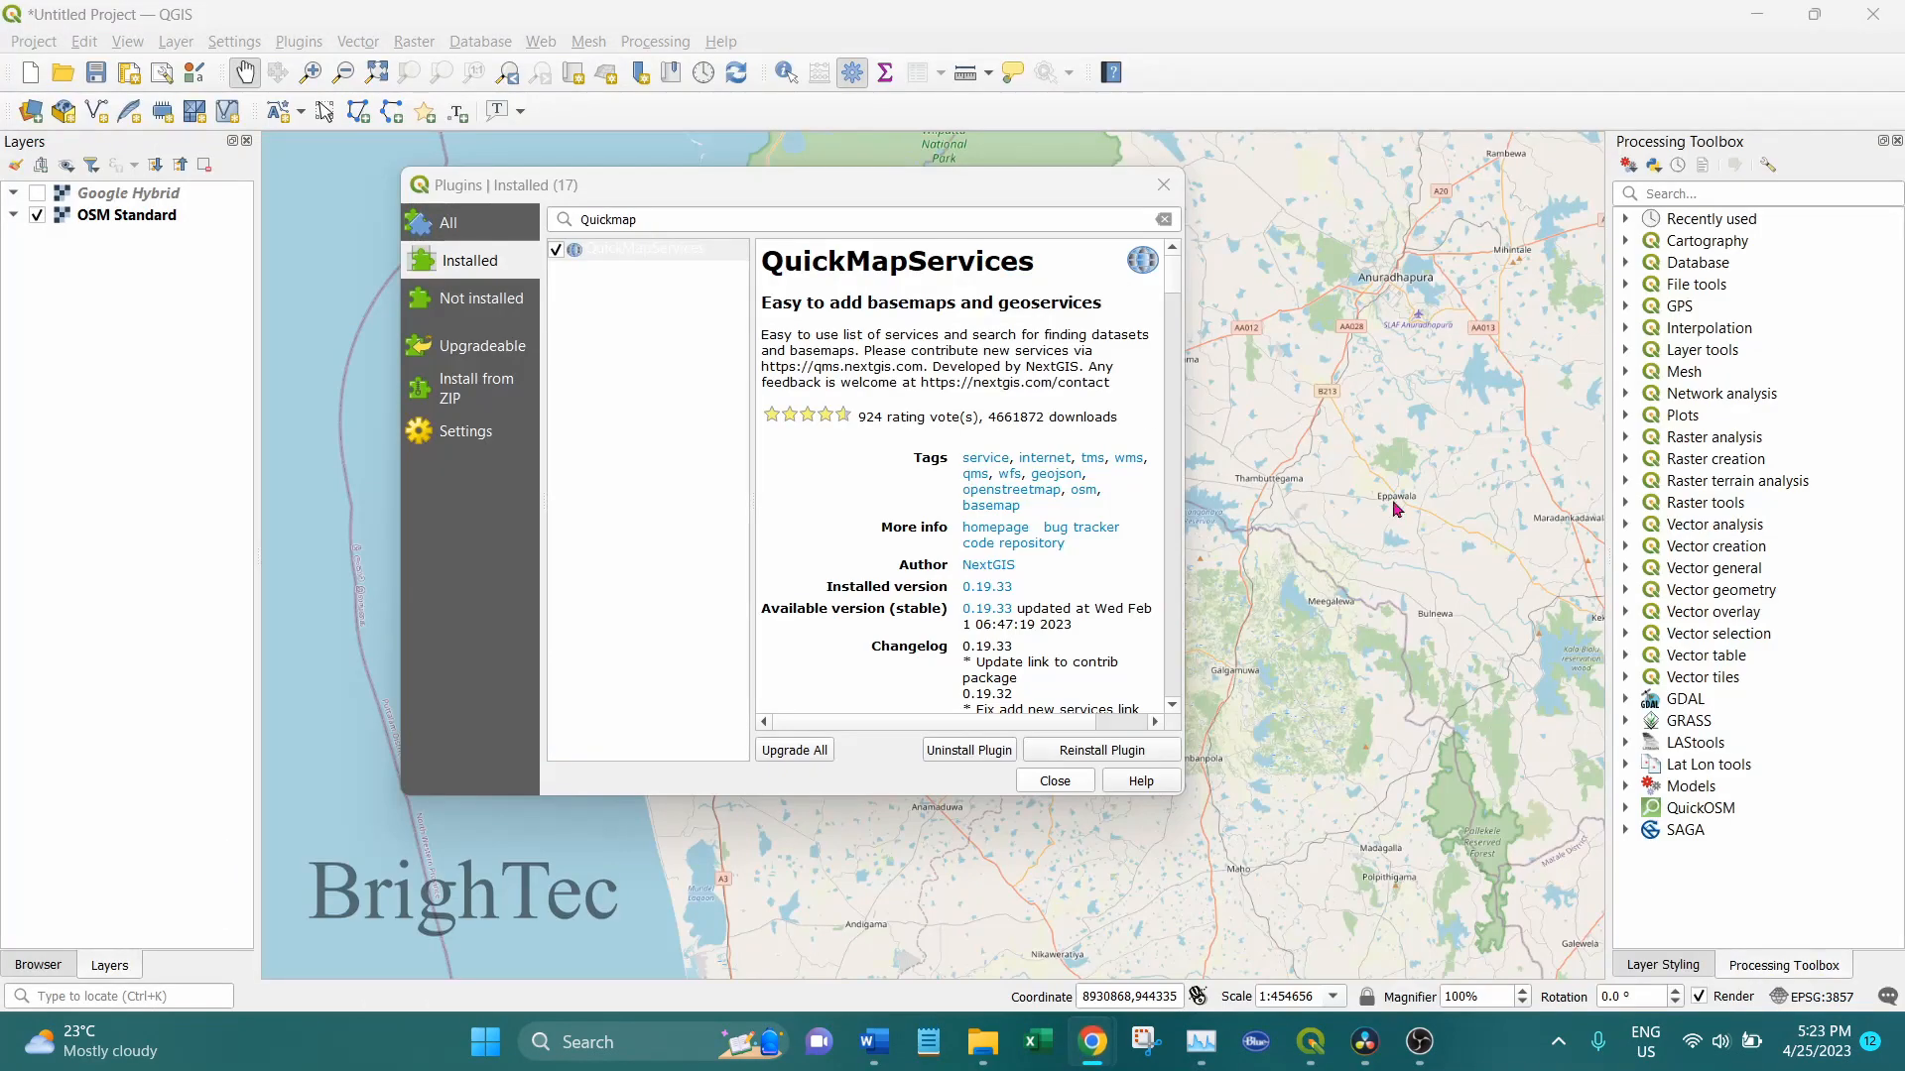
pyautogui.click(1056, 784)
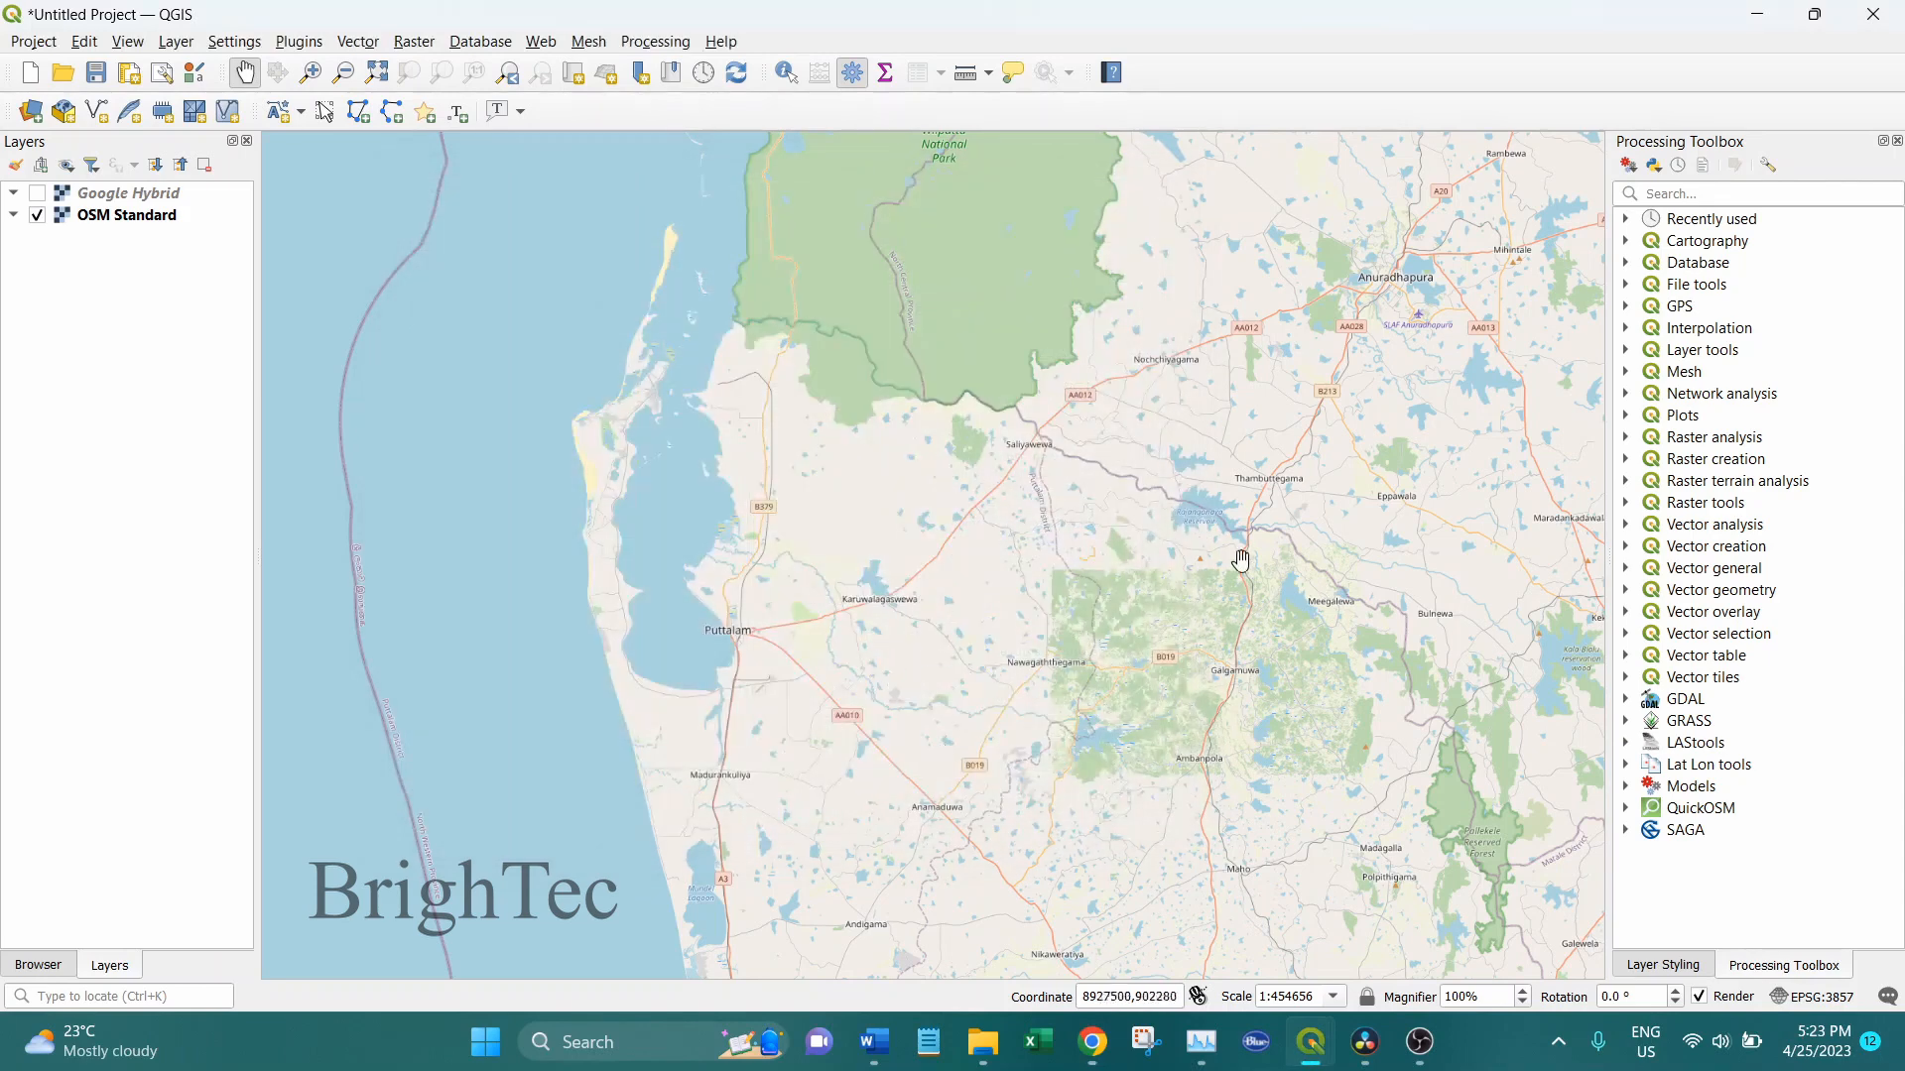